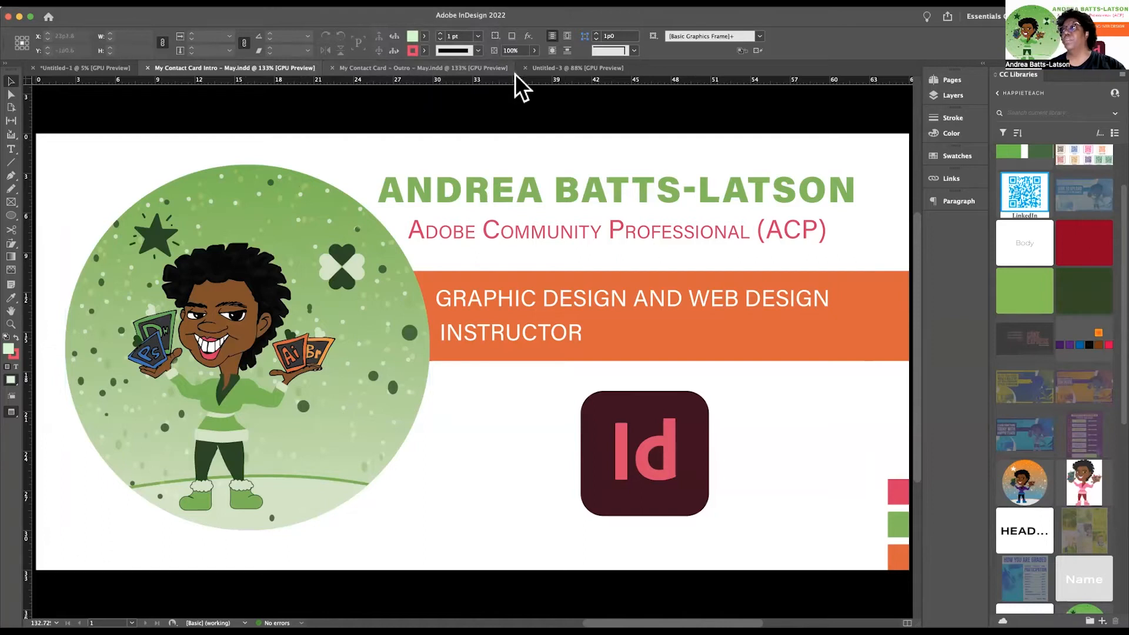
# Create a new document measured in inches, 10.5 in wide and 10.5 in high.
pyautogui.click(76, 1)
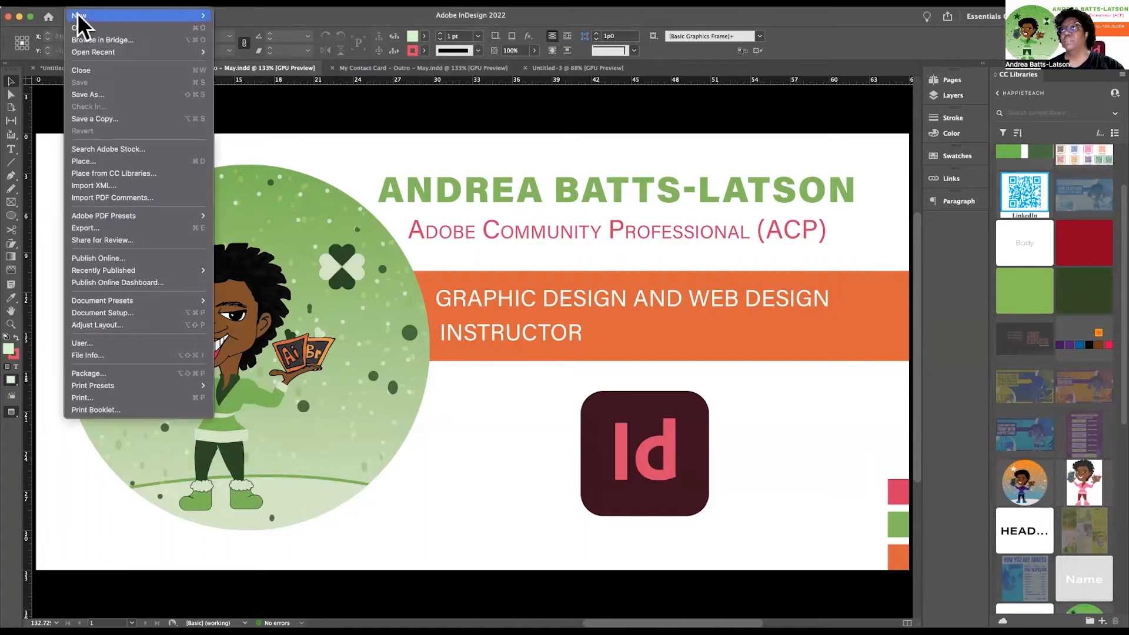
pyautogui.moveTo(79, 15)
pyautogui.click(232, 17)
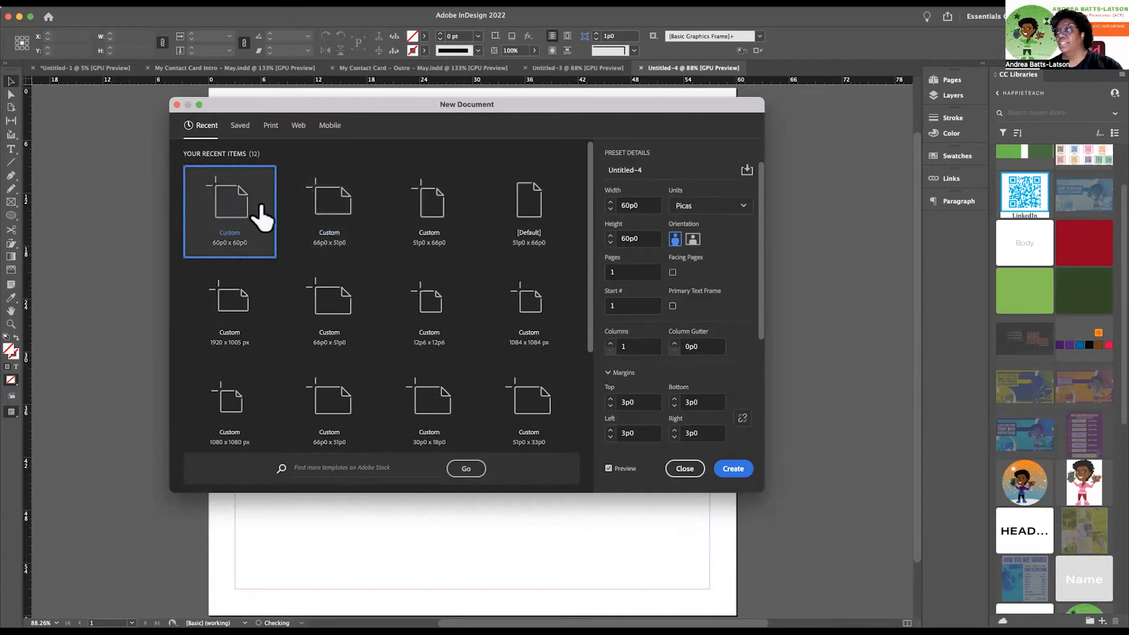
pyautogui.click(742, 207)
pyautogui.click(714, 263)
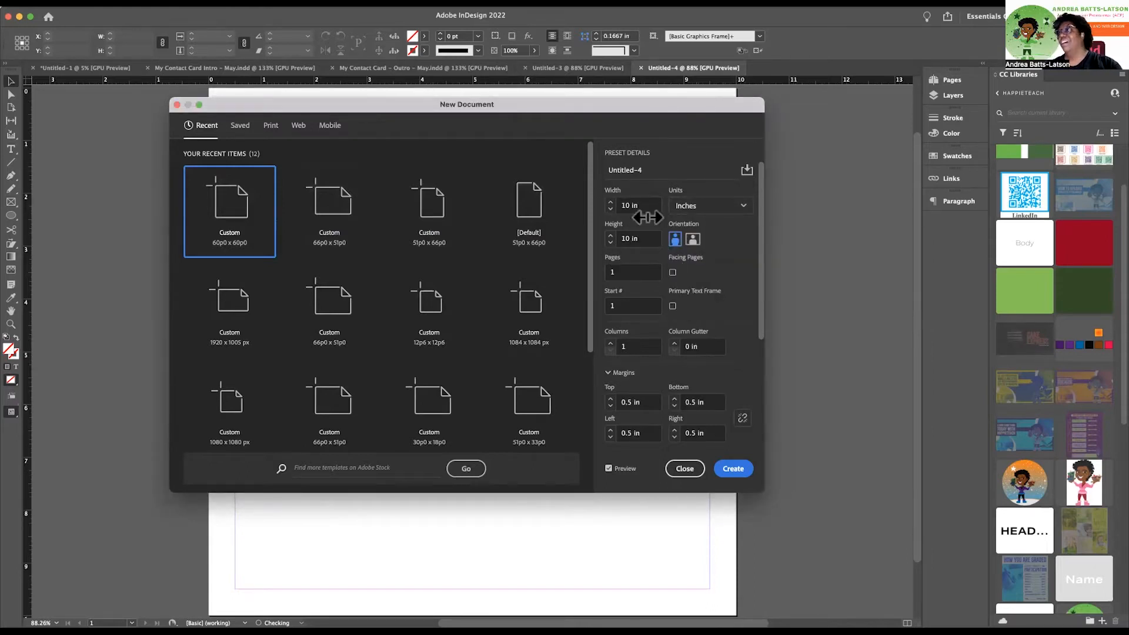
pyautogui.click(628, 204)
pyautogui.write('.5')
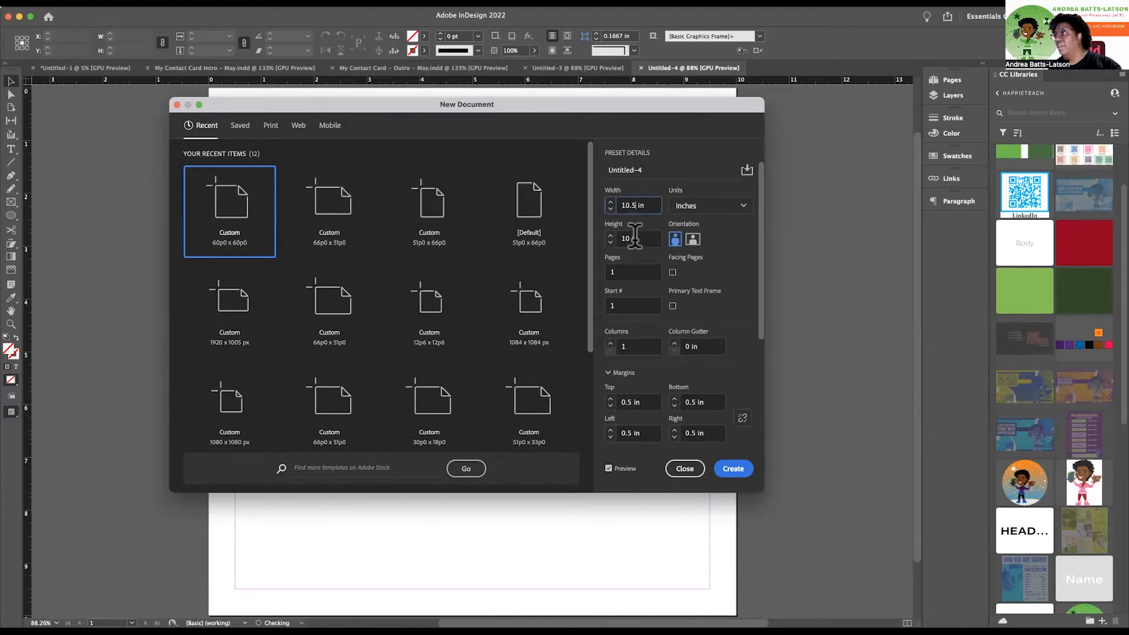
pyautogui.click(635, 237)
pyautogui.write('.5')
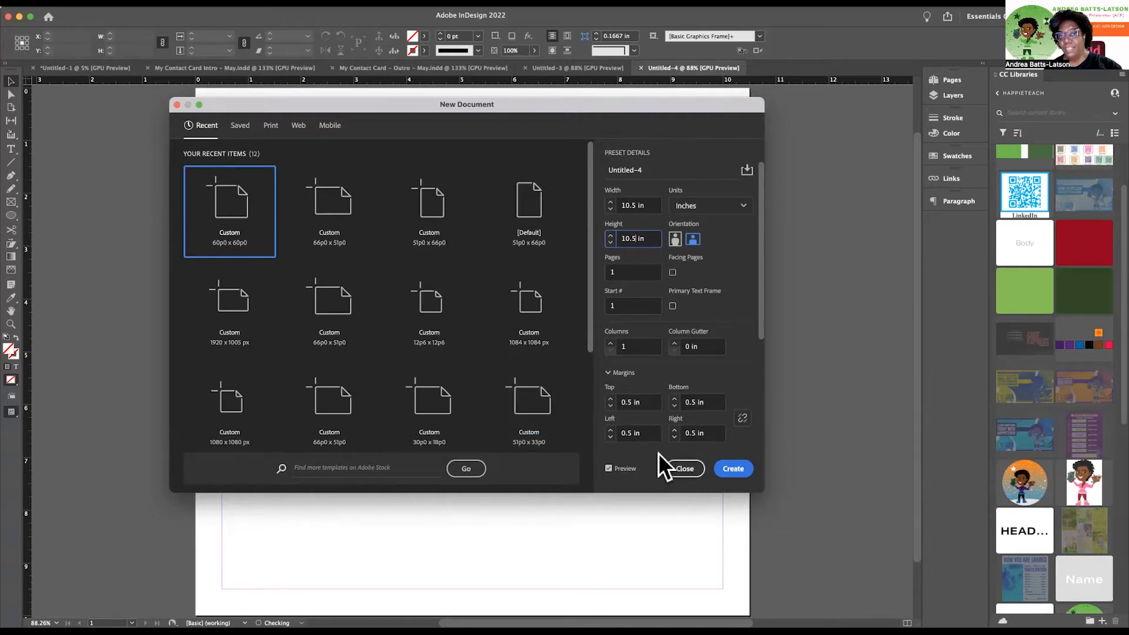
pyautogui.click(733, 469)
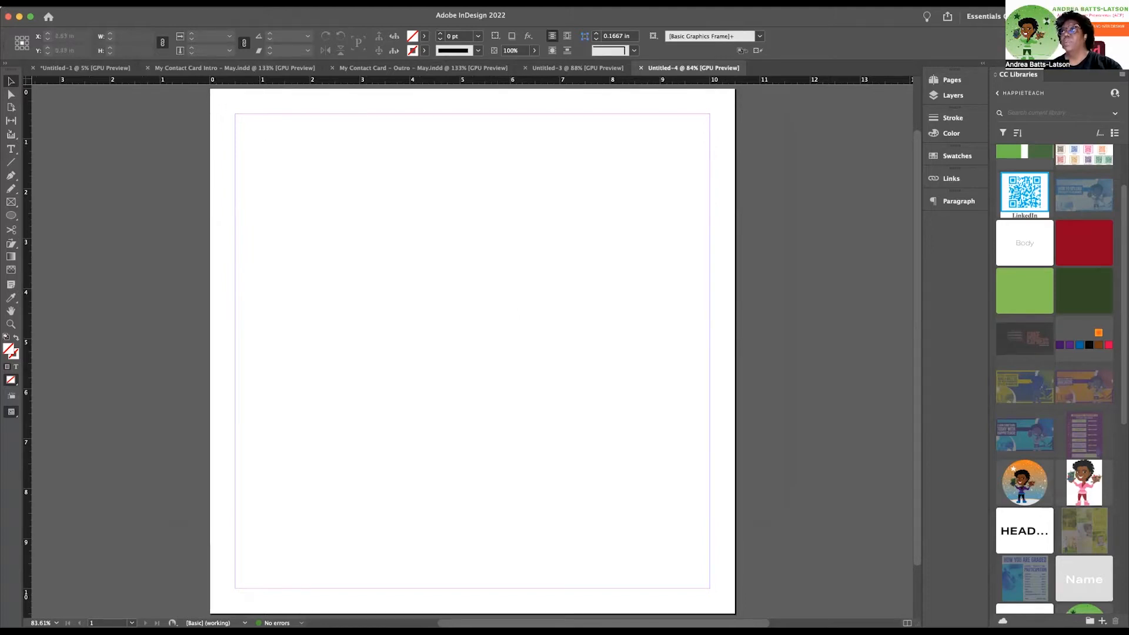
# Save the document as tshirt_Design in the Adobe InDesign Newsletter folder, replacing the existing file.
pyautogui.click(76, 3)
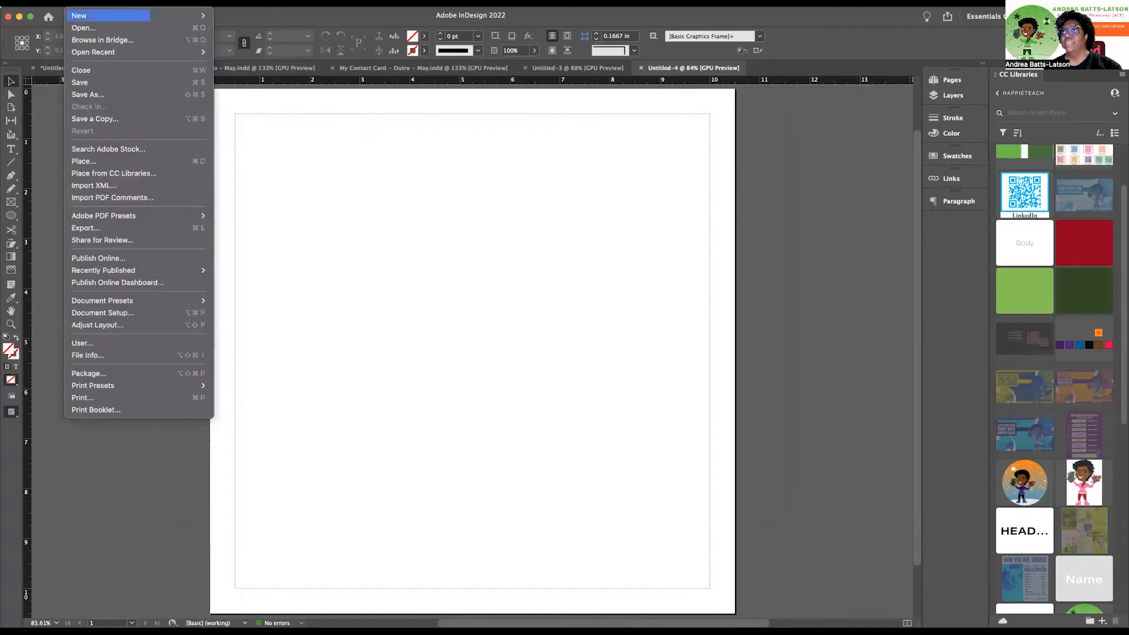
pyautogui.click(83, 82)
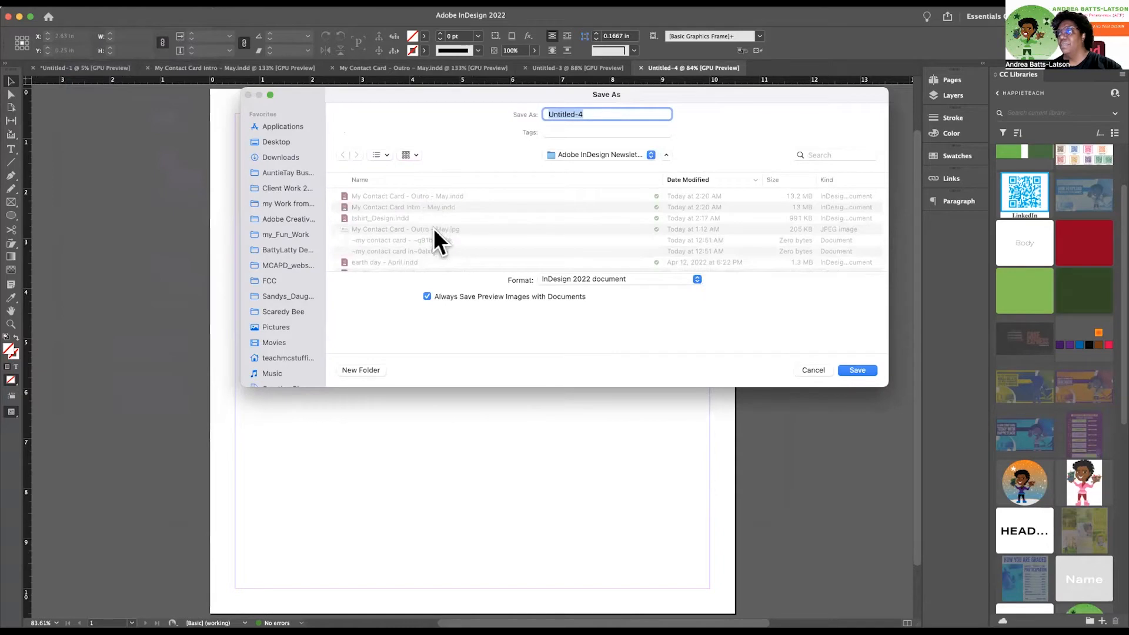
pyautogui.click(403, 211)
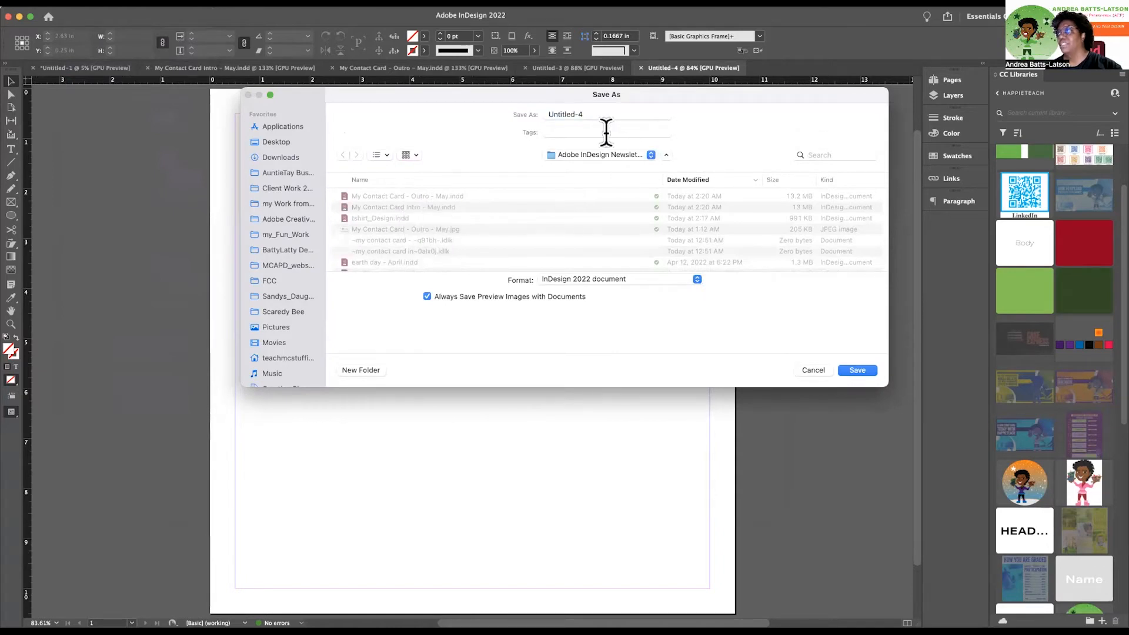
pyautogui.click(406, 217)
pyautogui.click(854, 369)
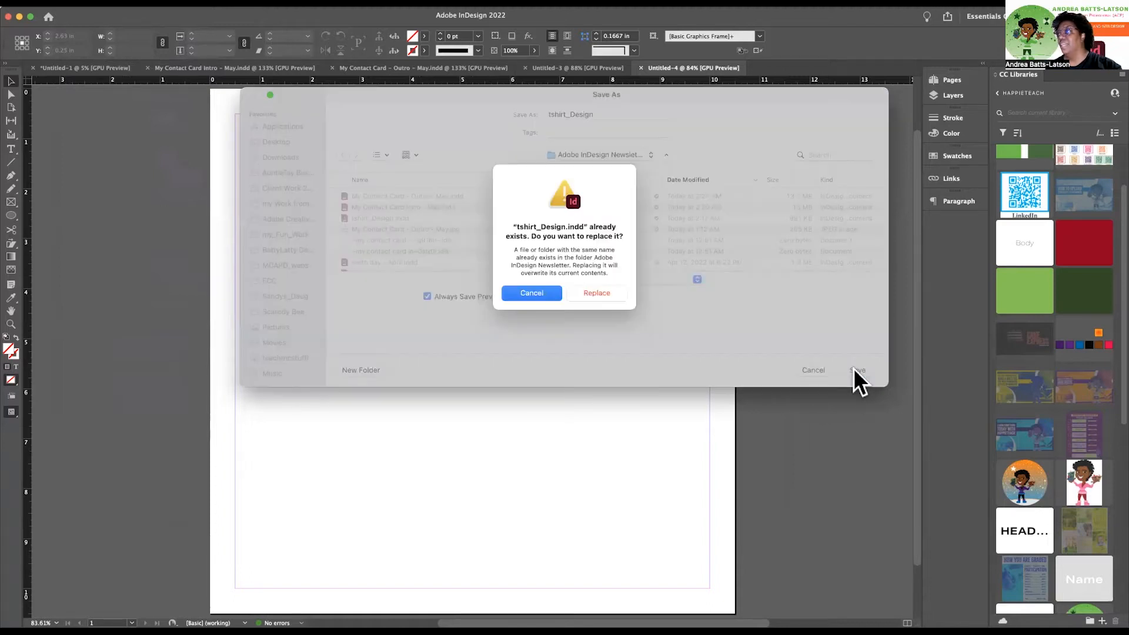
pyautogui.click(594, 292)
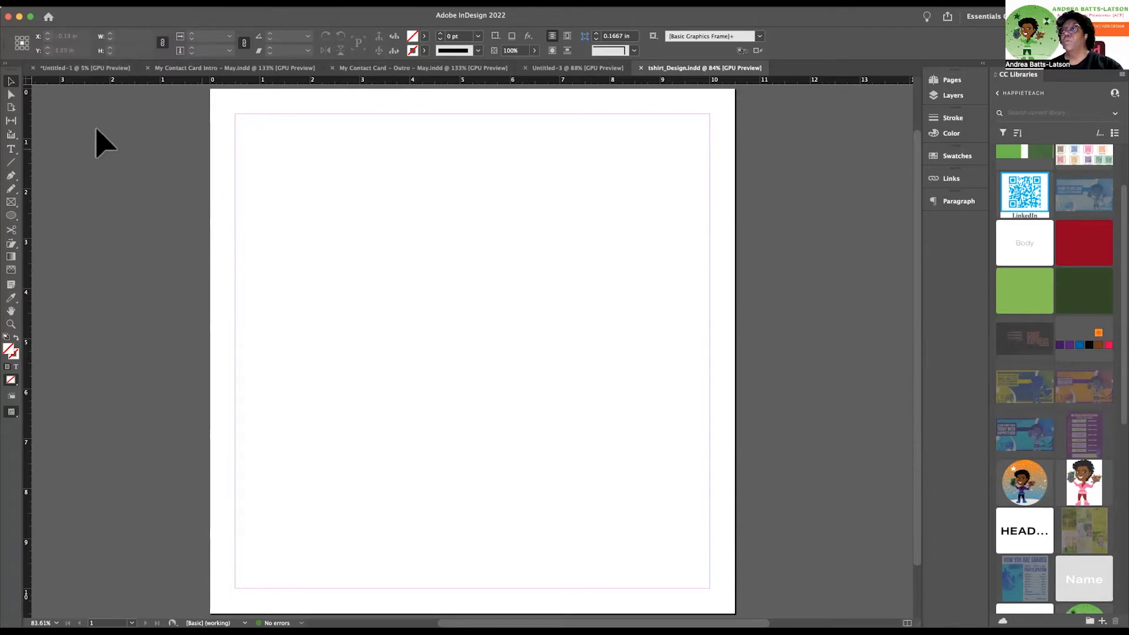
# Draw a text frame about 9.5 in by 1.83 in between the page's upper margin corners and enter "UFEA".
pyautogui.click(10, 150)
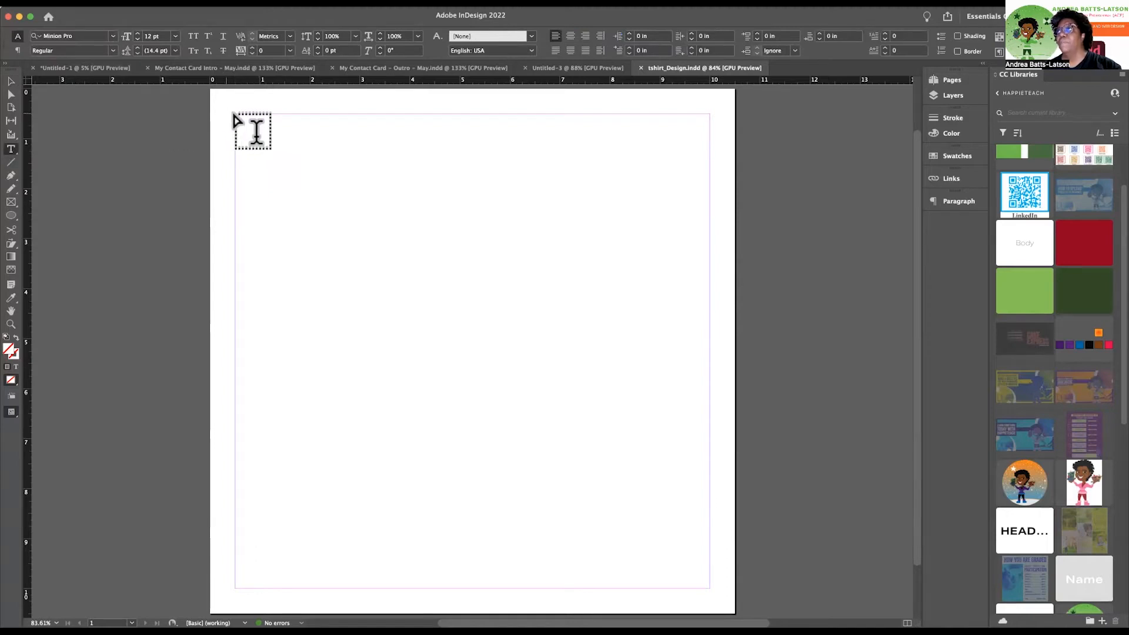
pyautogui.moveTo(235, 115)
pyautogui.mouseDown()
pyautogui.moveTo(529, 199)
pyautogui.moveTo(633, 214)
pyautogui.moveTo(710, 203)
pyautogui.mouseUp()
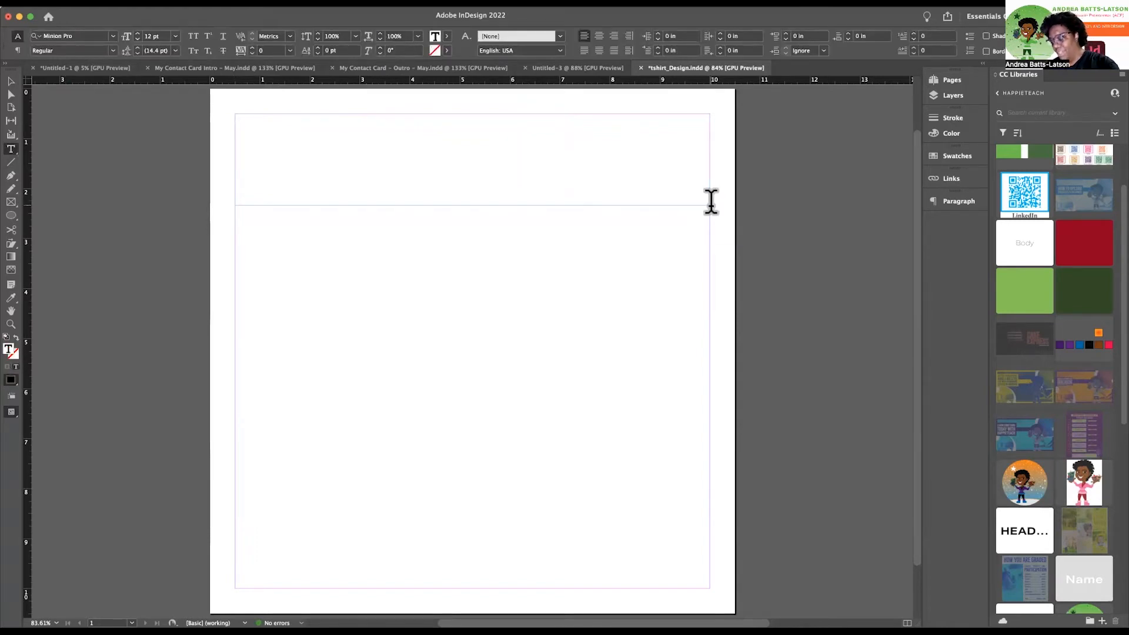
pyautogui.write('UFEA')
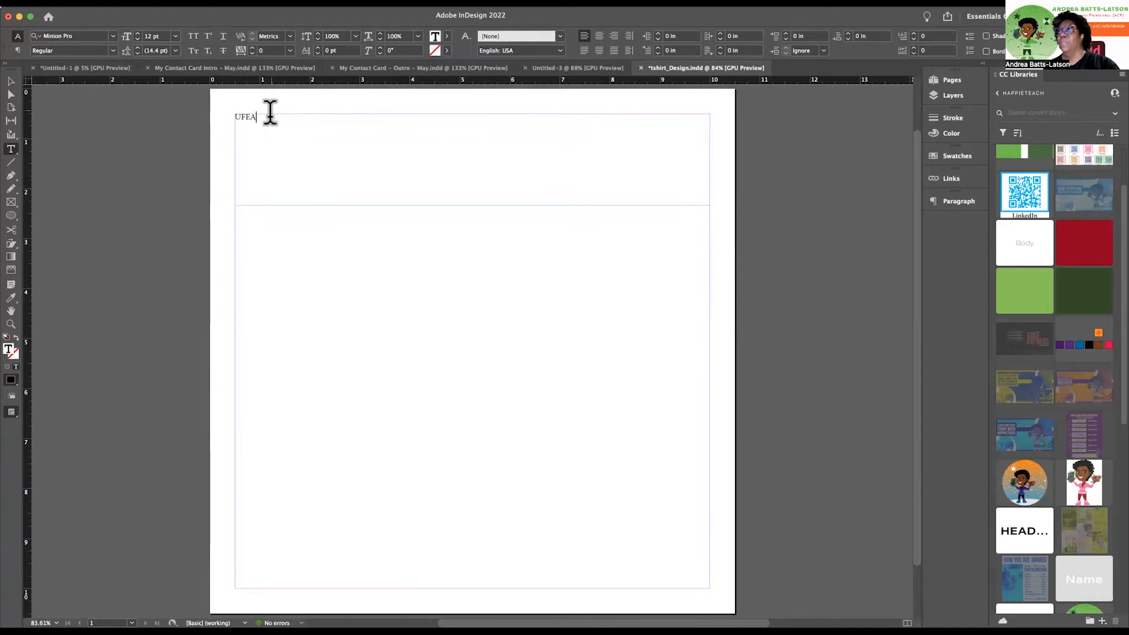
# Format the UFEA text in Magistral Bold at 100 pt.
pyautogui.moveTo(262, 116); pyautogui.dragTo(218, 118)
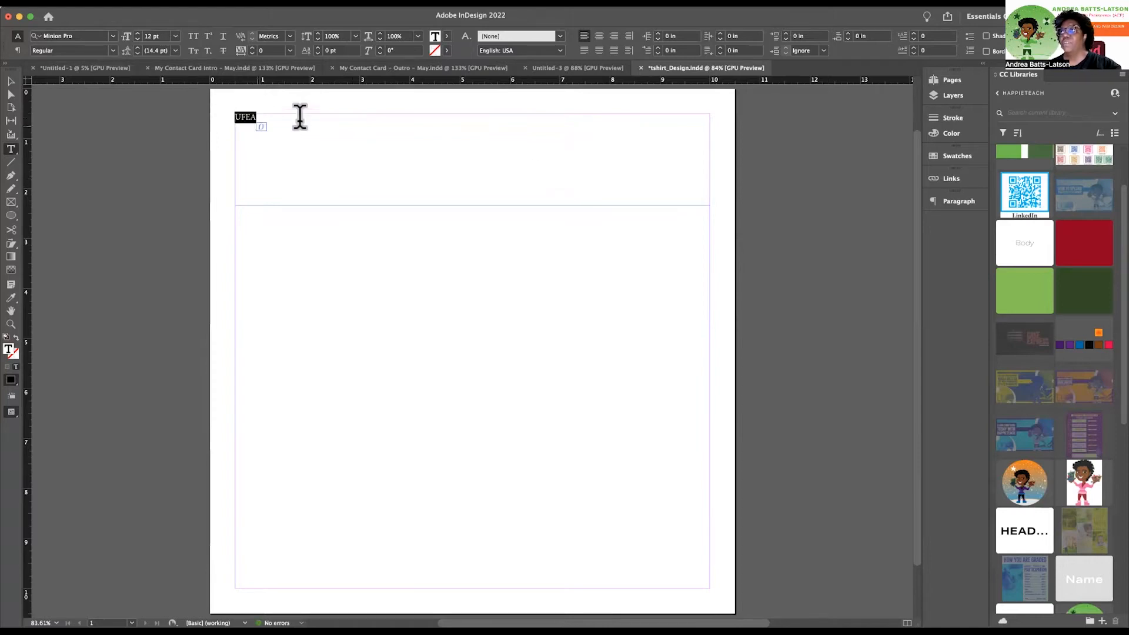
pyautogui.click(111, 34)
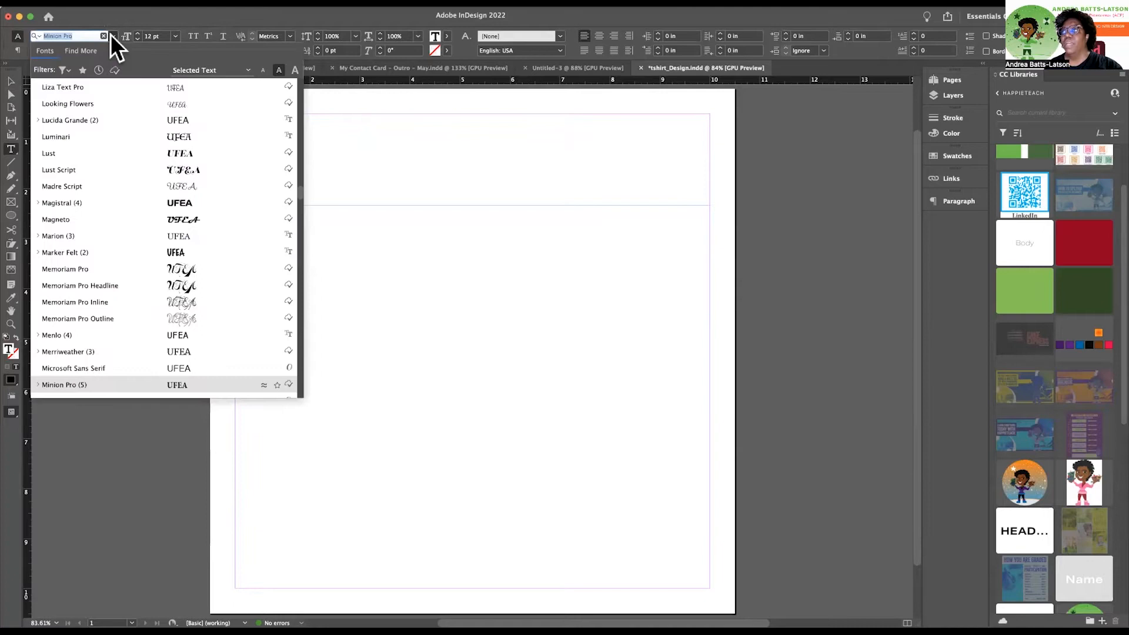
pyautogui.click(121, 203)
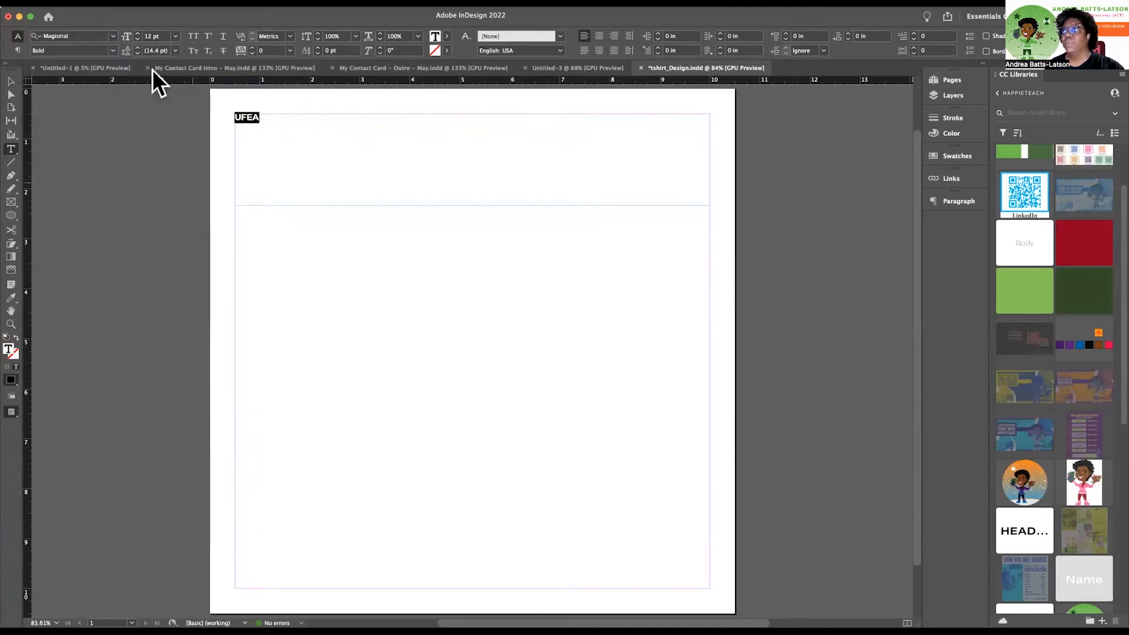
pyautogui.click(173, 32)
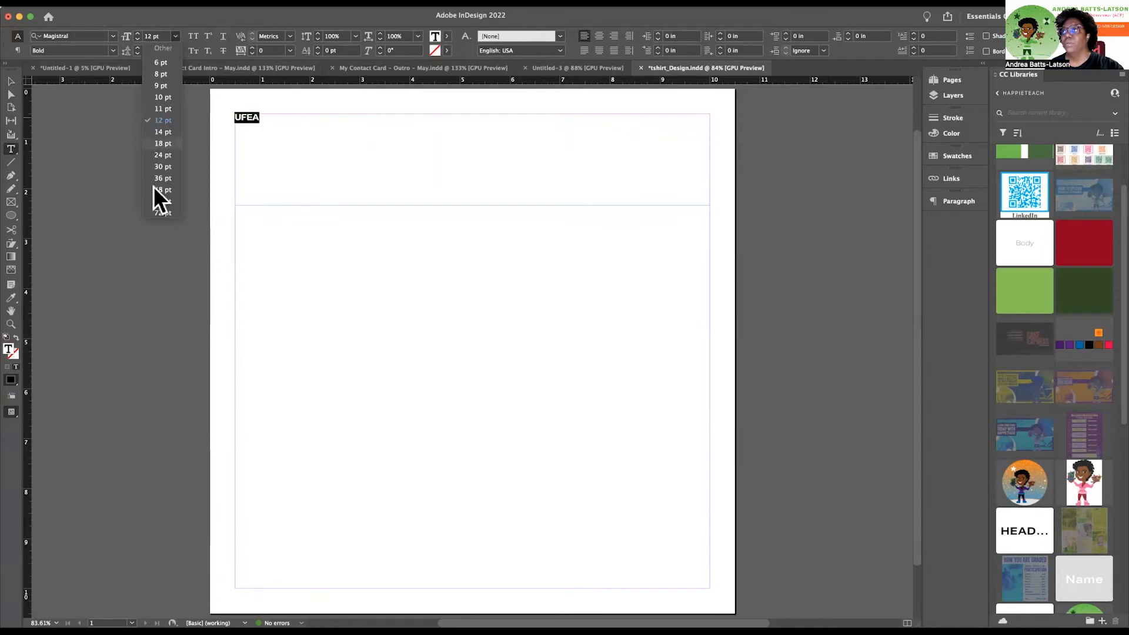
pyautogui.click(161, 213)
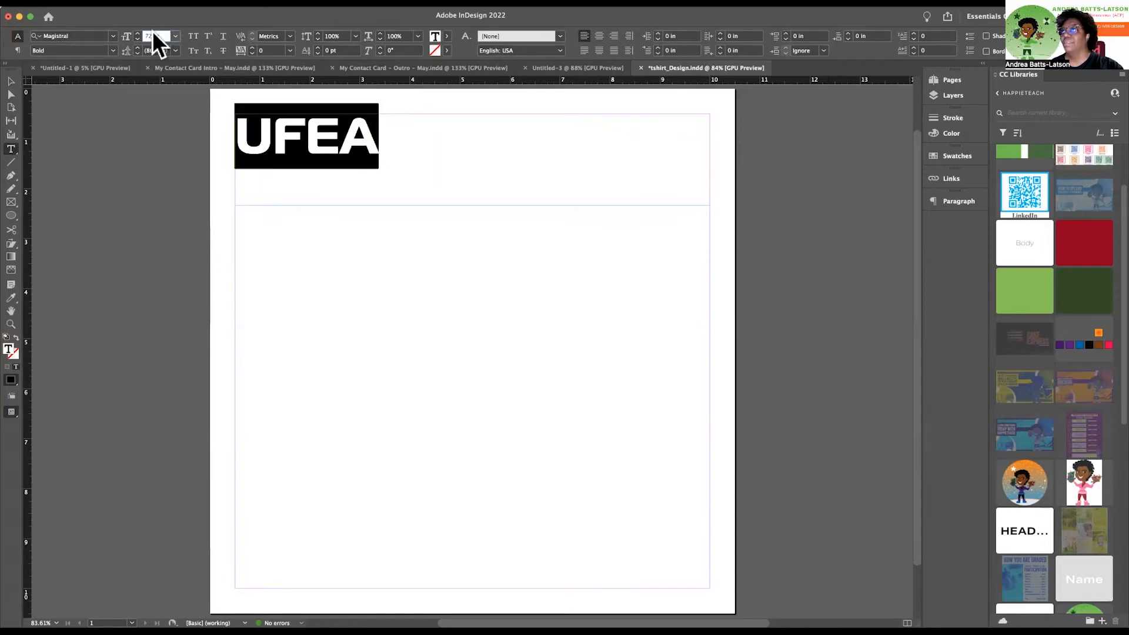
pyautogui.write('100')
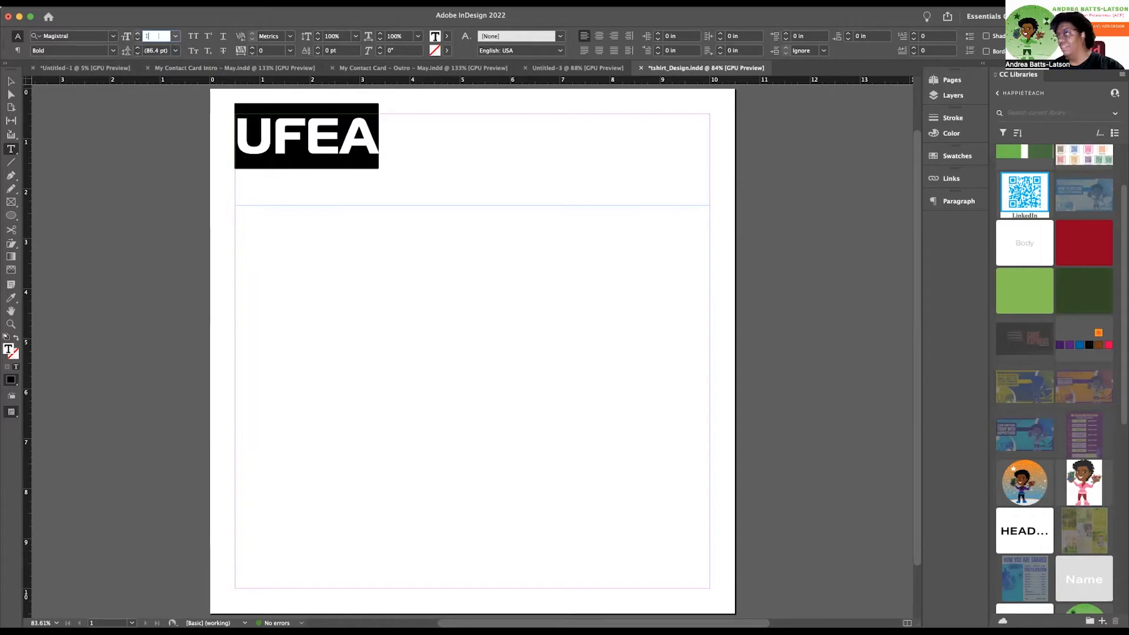
pyautogui.press('Return')
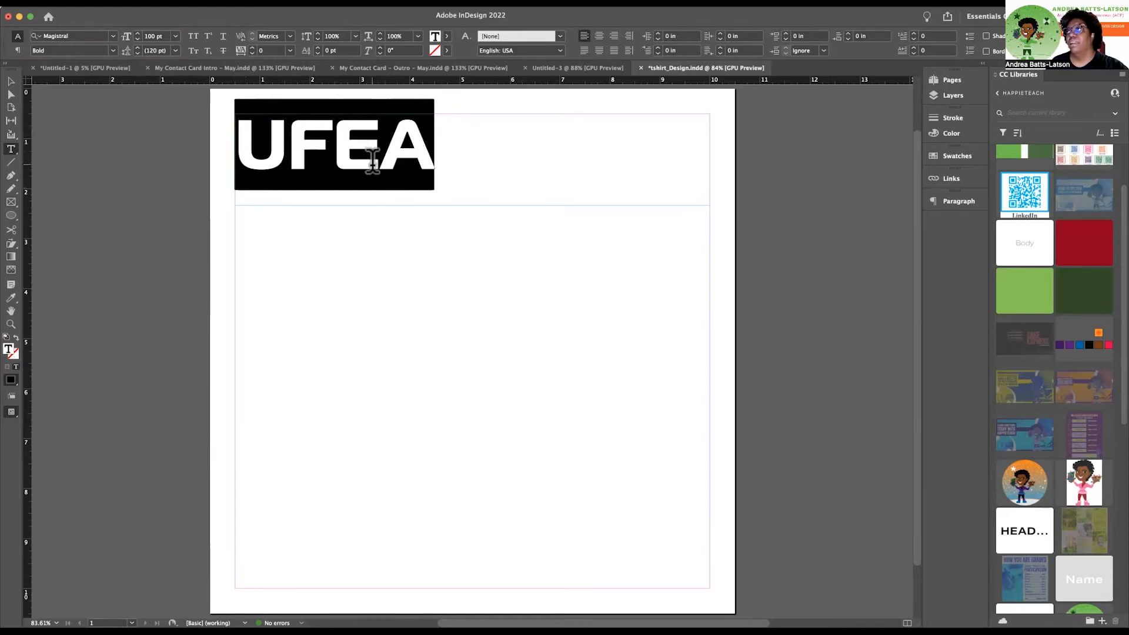
# Tighten the kerning of the first letter pairs in UFEA, setting the gap between U and F to -20.
pyautogui.click(287, 150)
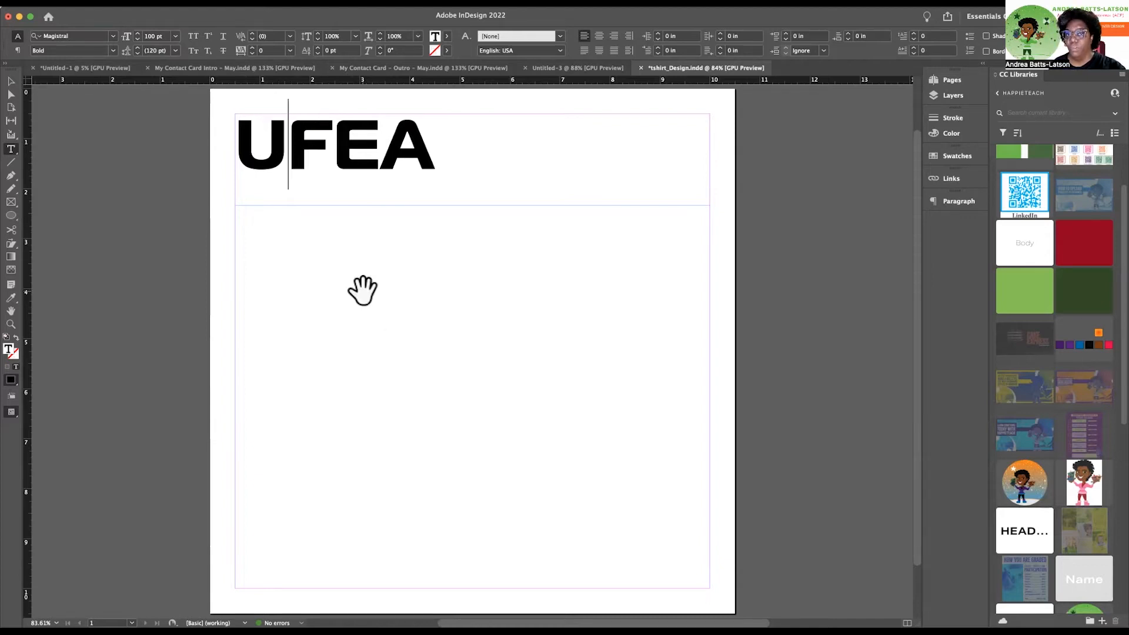
pyautogui.hotkey('alt', 'Left')
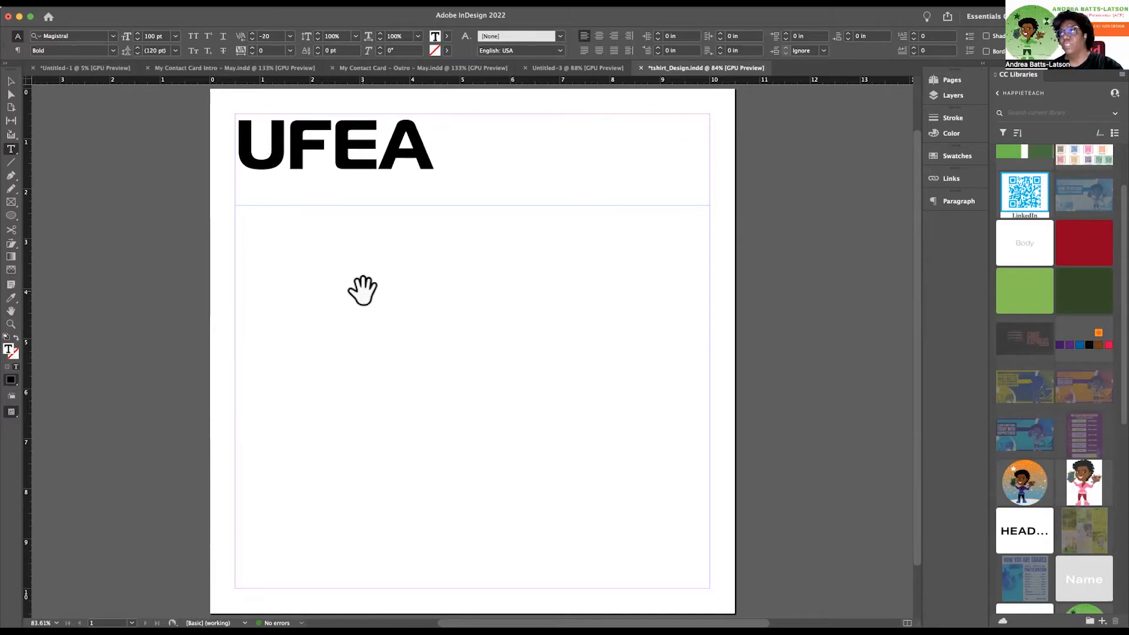
pyautogui.press('Right')
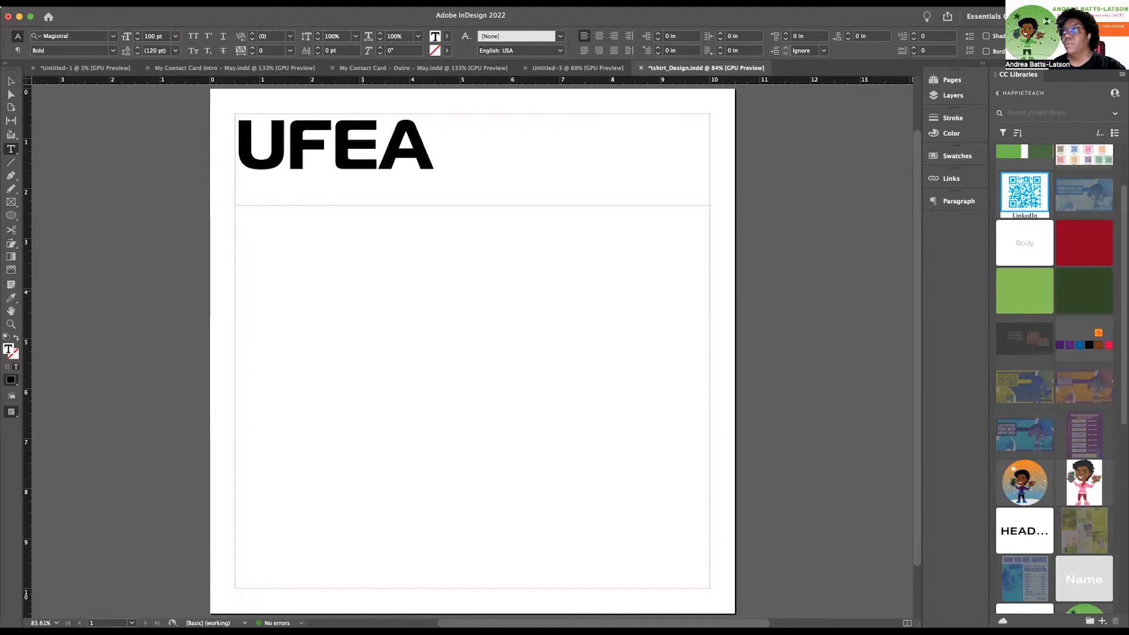
pyautogui.press('Left')
pyautogui.press('Right')
pyautogui.press('Left')
pyautogui.press('Right')
pyautogui.press('Right')
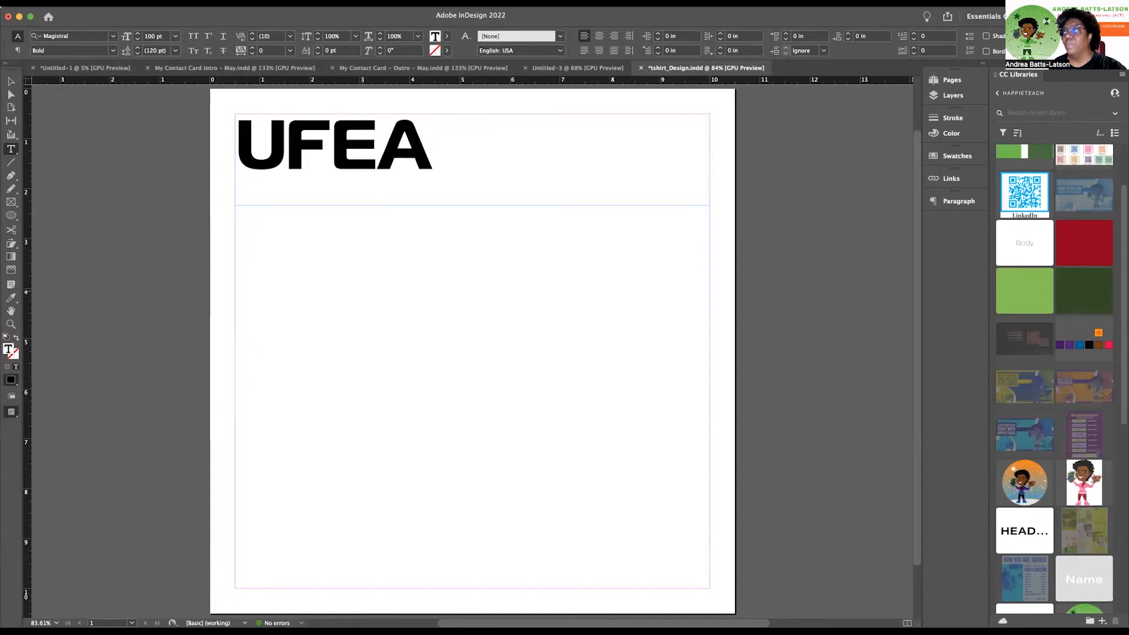
# Loosen the kerning between E and A to 30 and fine-tune the spacing of the neighbouring letters.
pyautogui.hotkey('alt', 'Right')
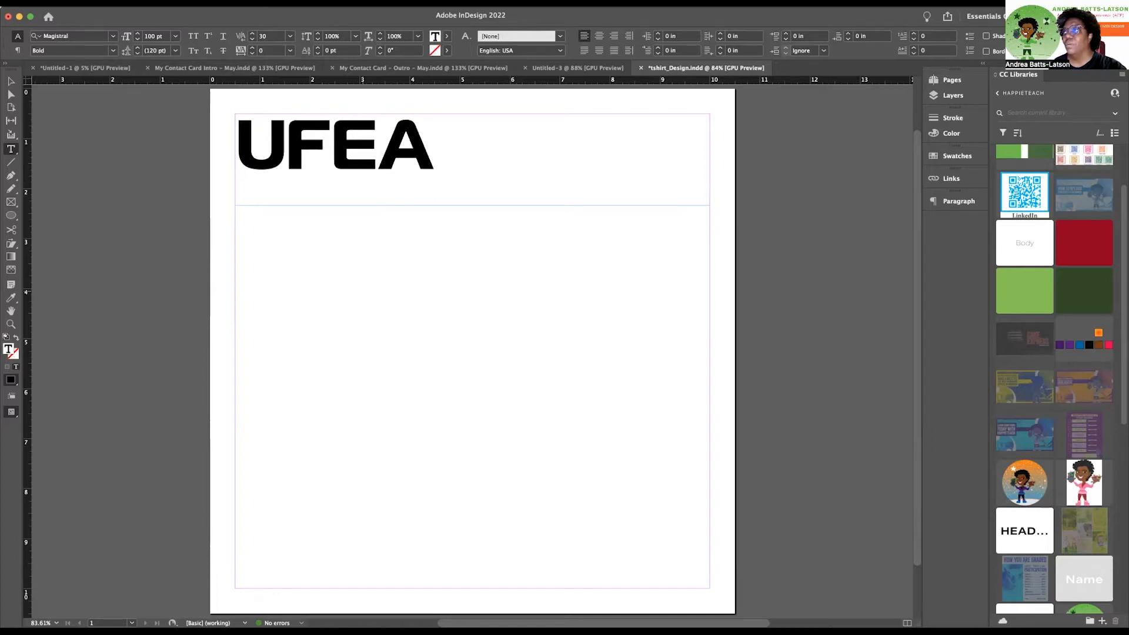
pyautogui.press('Left')
pyautogui.press('Right')
pyautogui.press('Left')
pyautogui.press('Right')
pyautogui.hotkey('alt', 'Left')
pyautogui.press('Left')
pyautogui.press('Left')
pyautogui.press('Right')
pyautogui.press('Right')
pyautogui.press('Right')
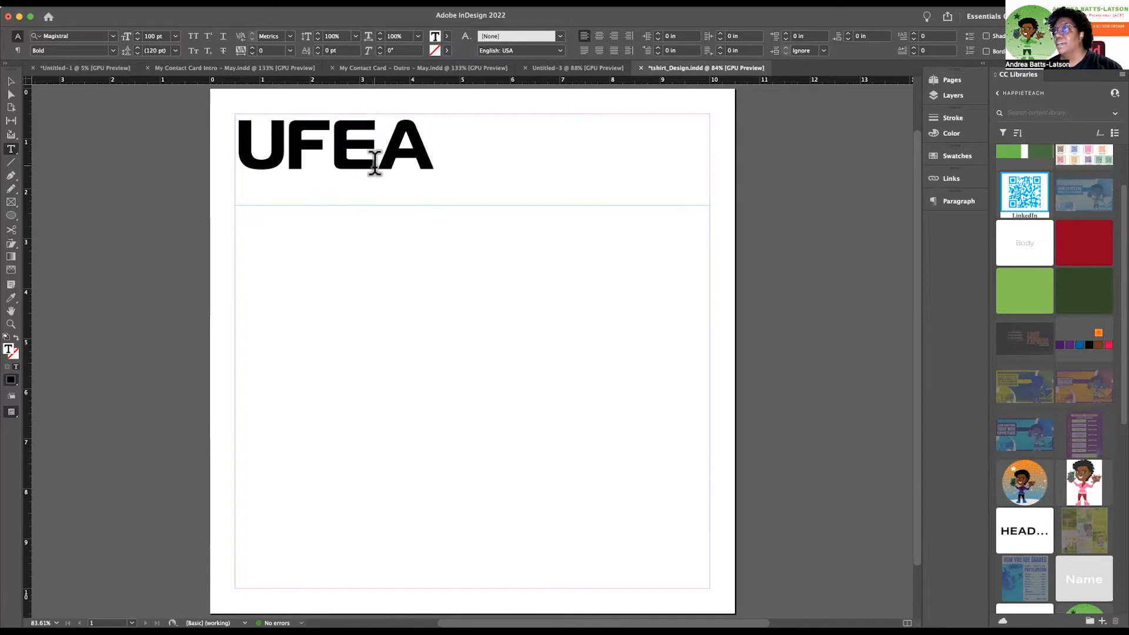
pyautogui.press('Left')
pyautogui.hotkey('shift', 'Right')
pyautogui.press('Left')
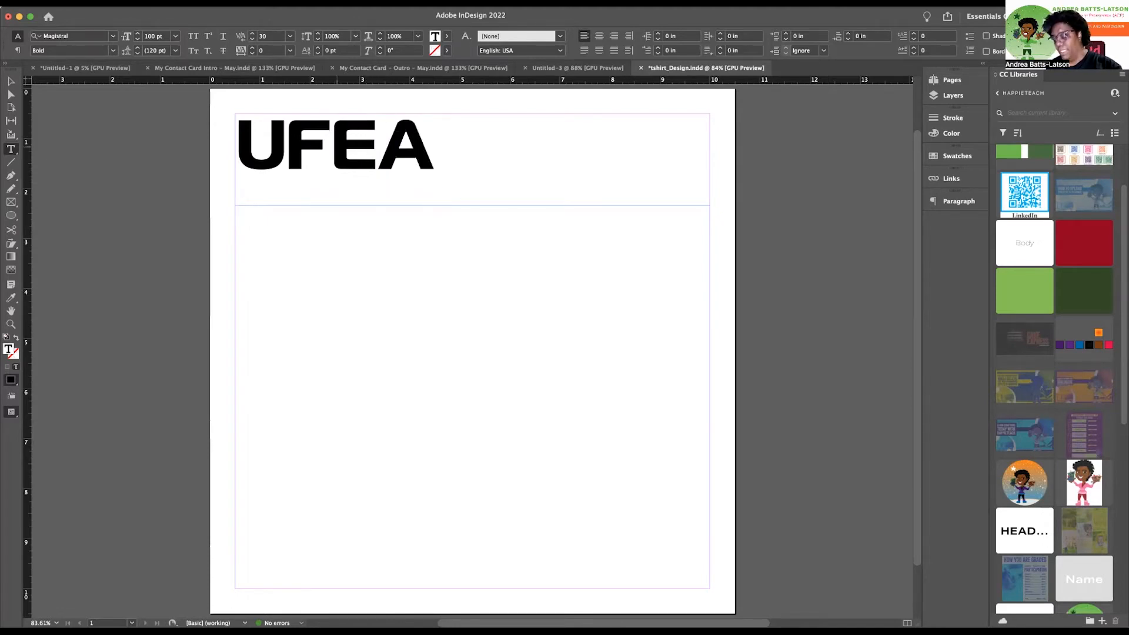
pyautogui.hotkey('alt', 'Right')
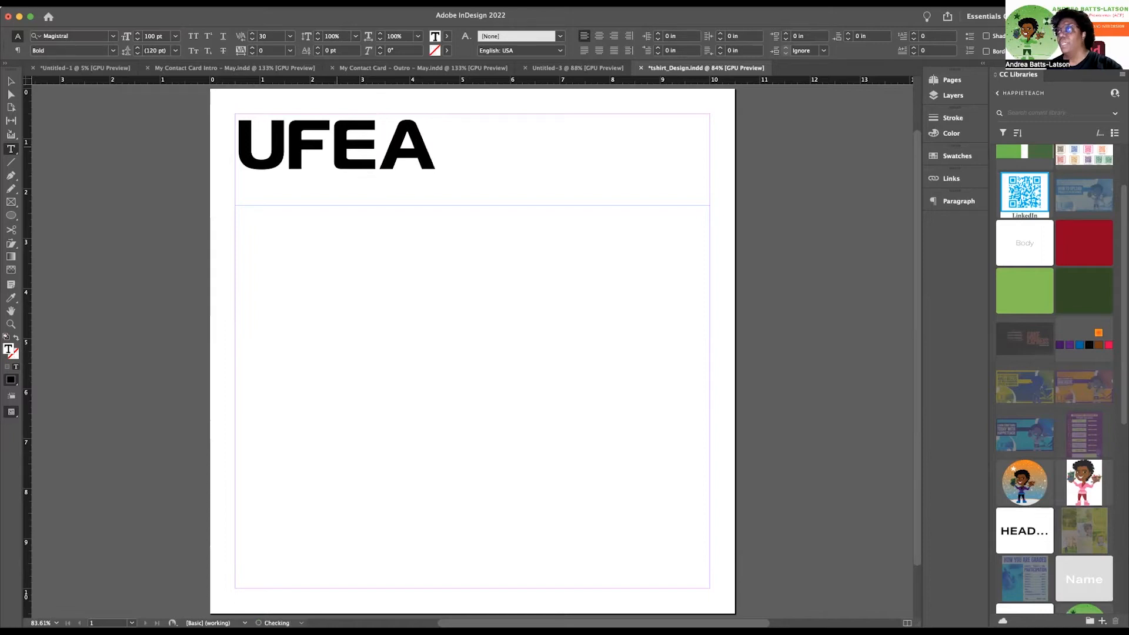
# Examine the letter spacing of the UFEA text up close, then return to the full page.
pyautogui.click(455, 168)
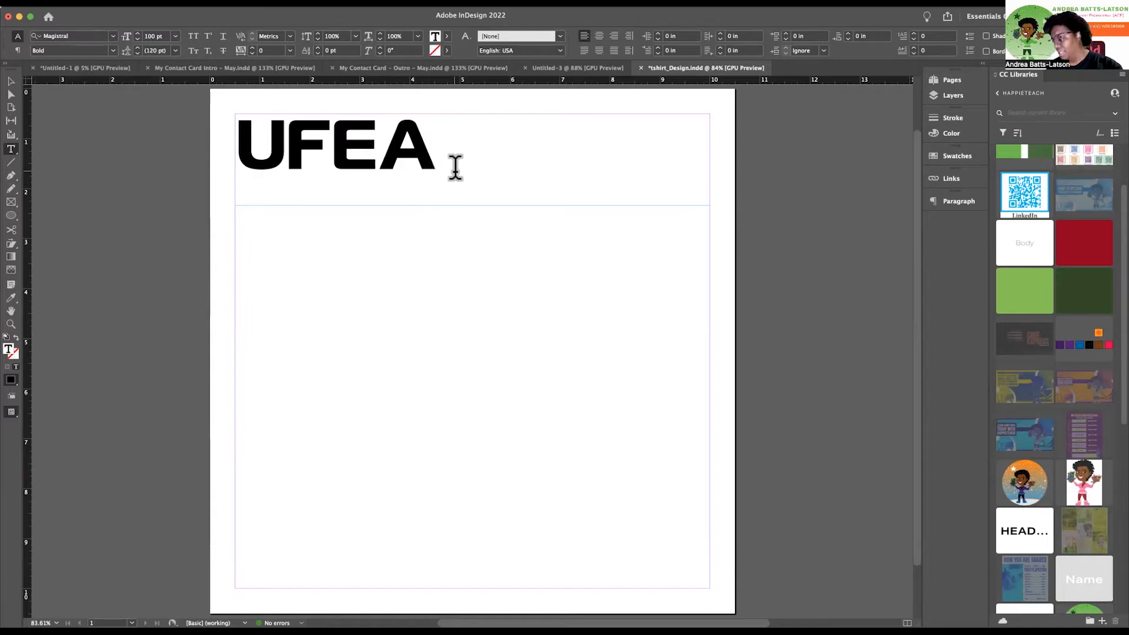
pyautogui.press('super+equal')
pyautogui.press('super+equal')
pyautogui.press('super+equal')
pyautogui.press('super+equal')
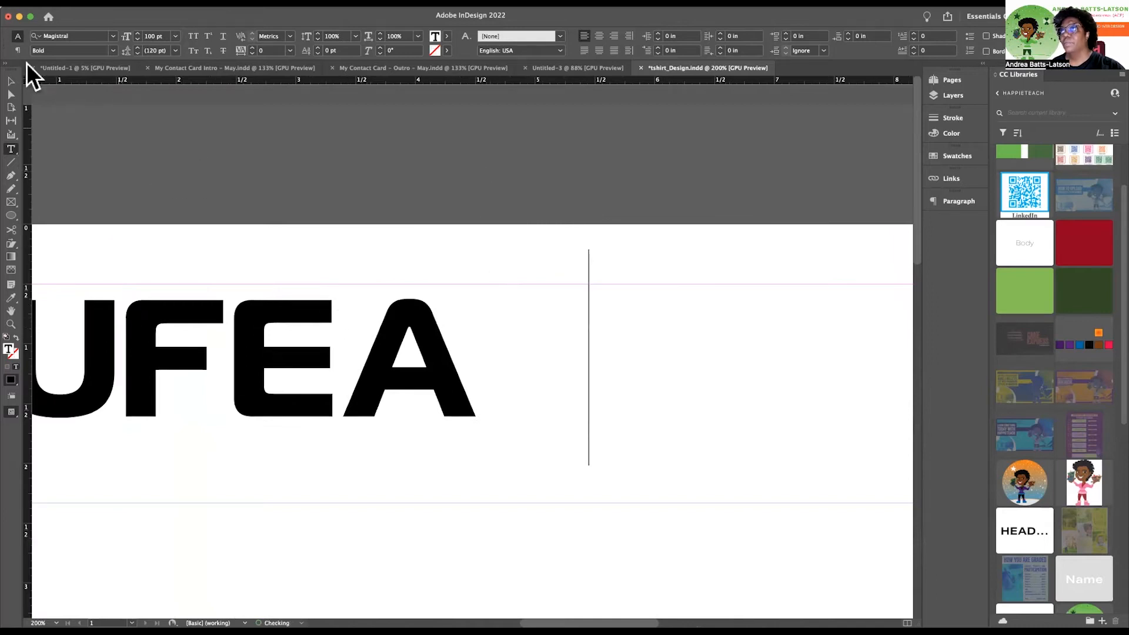
pyautogui.click(9, 82)
pyautogui.moveTo(268, 340); pyautogui.dragTo(498, 330)
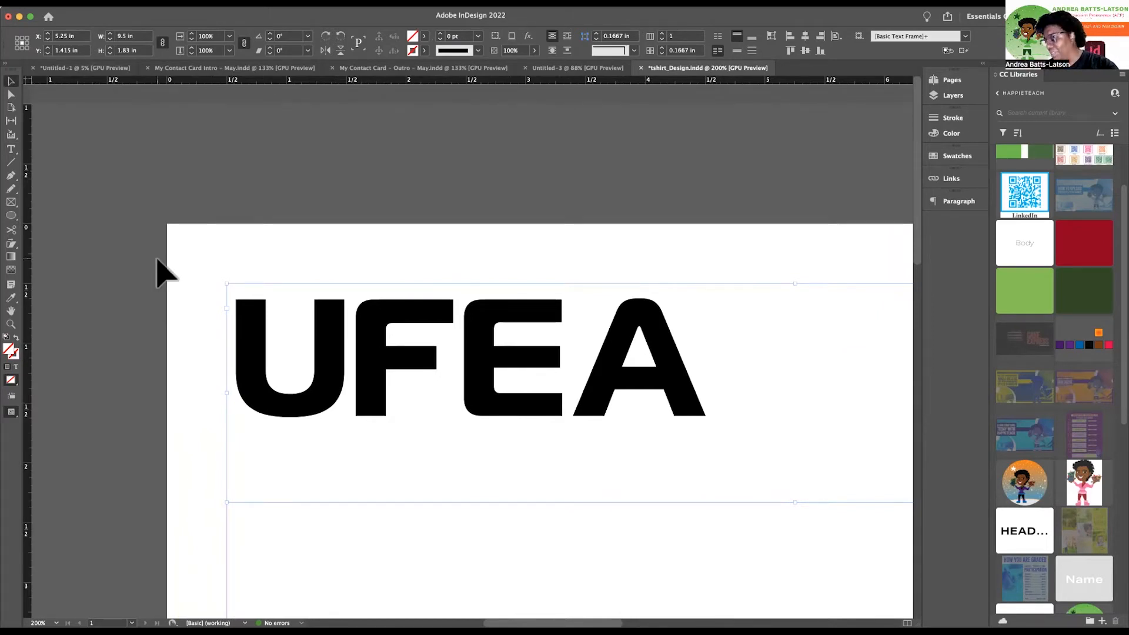
pyautogui.press('super+0')
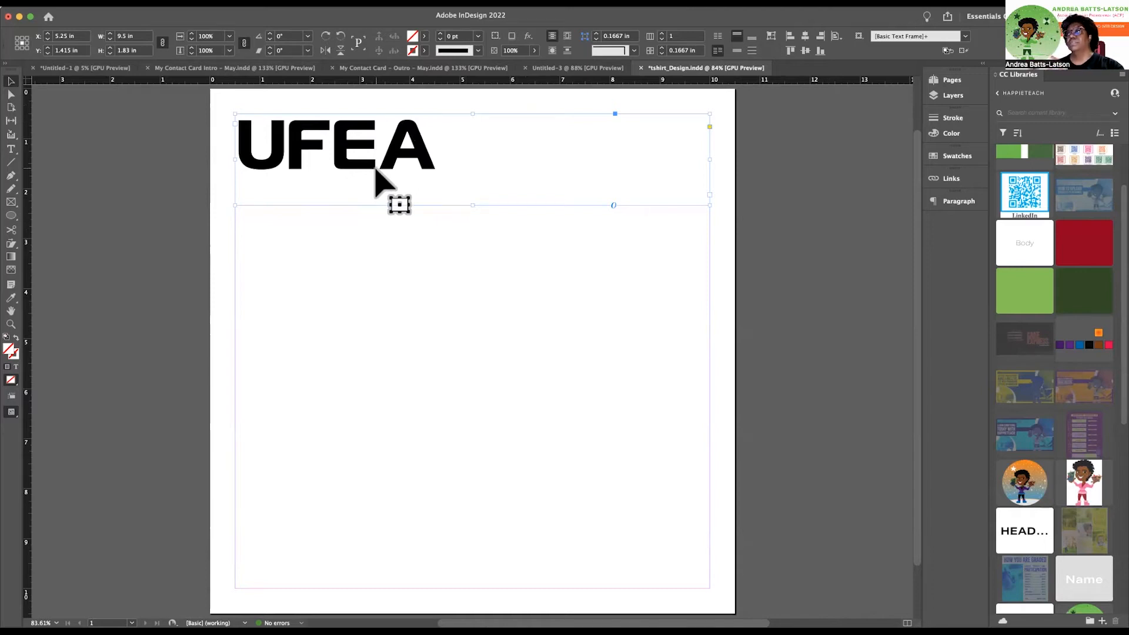
# Duplicate the UFEA text frame straight down, placing the copy's centre at about Y 3.65 in.
pyautogui.click(374, 238)
pyautogui.click(376, 172)
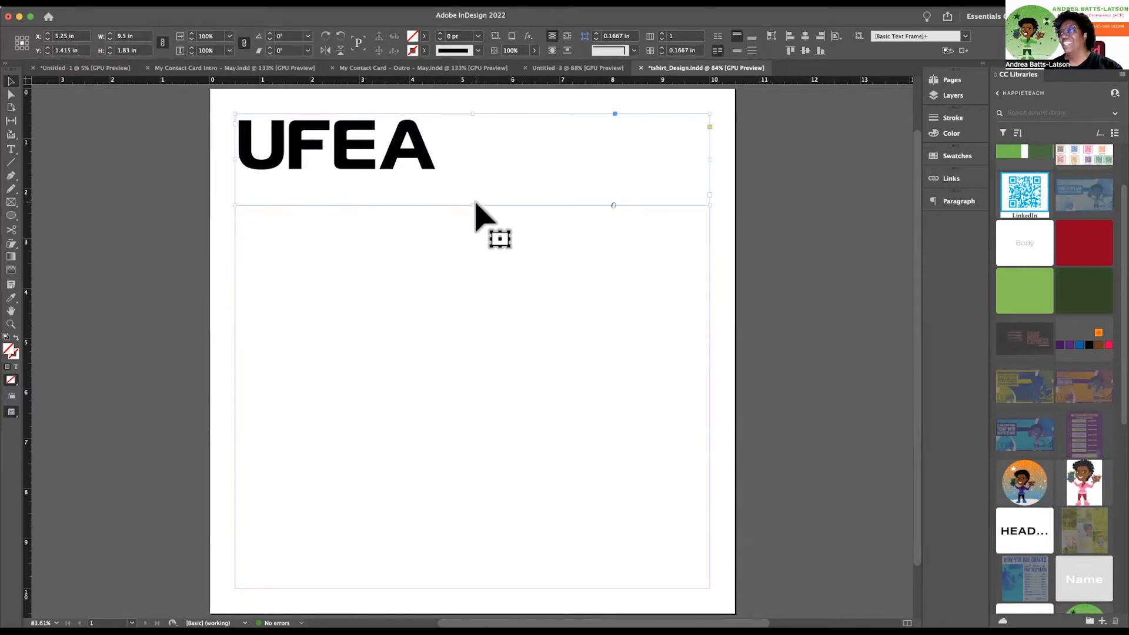
pyautogui.moveTo(385, 161); pyautogui.dragTo(386, 273)
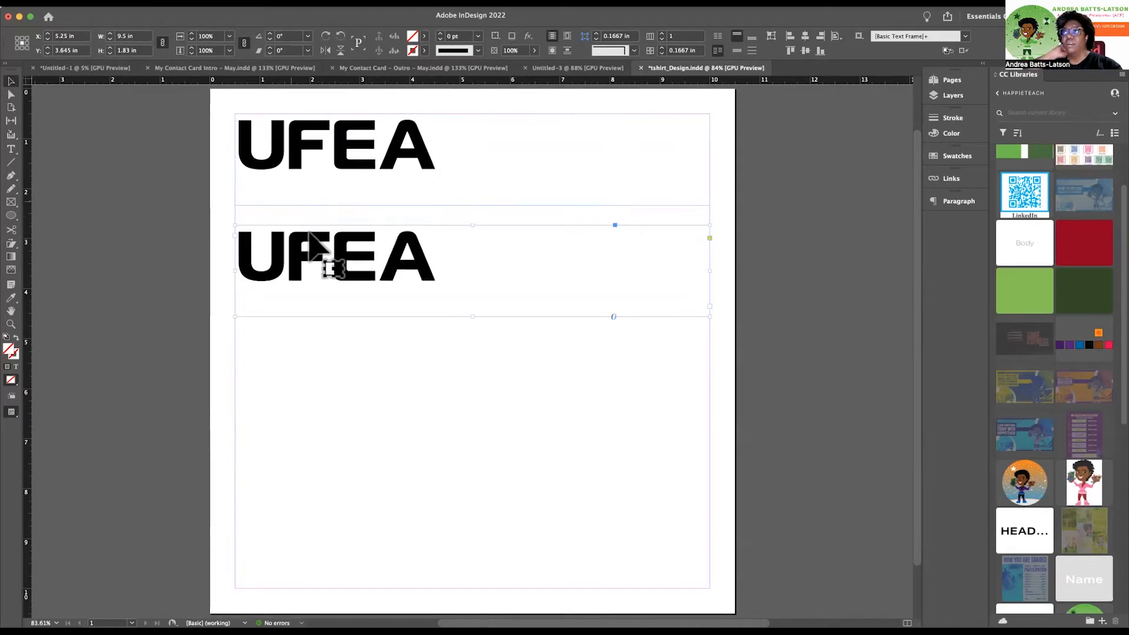
# Change the font of the lower UFEA copy to Aviano Future.
pyautogui.doubleClick(384, 259)
pyautogui.press('super+a')
pyautogui.tripleClick(387, 257)
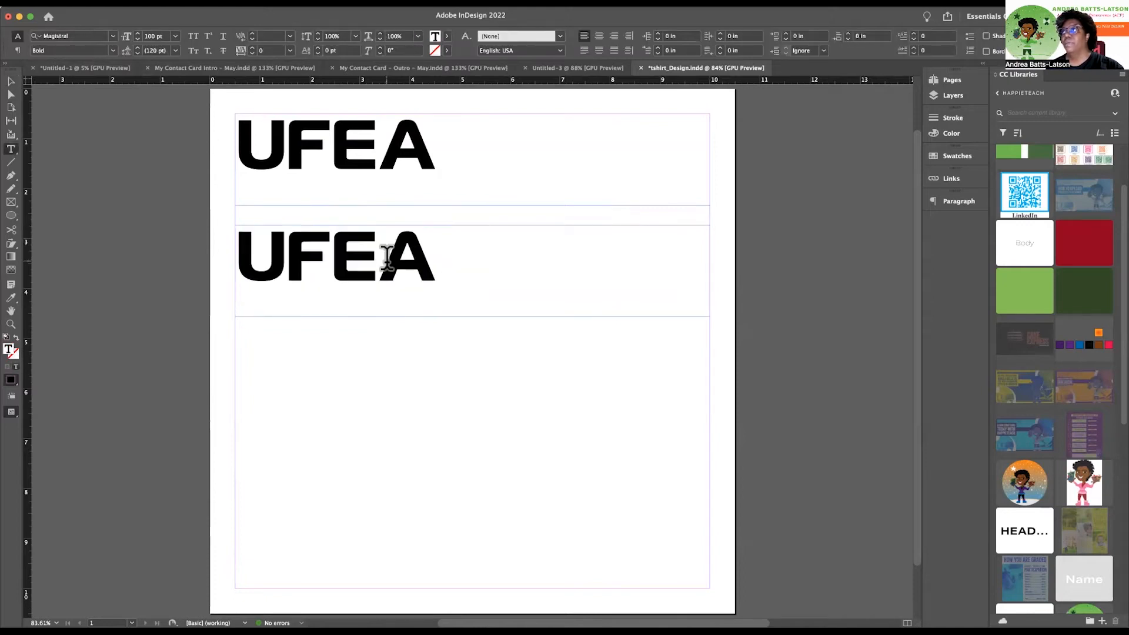
pyautogui.click(113, 35)
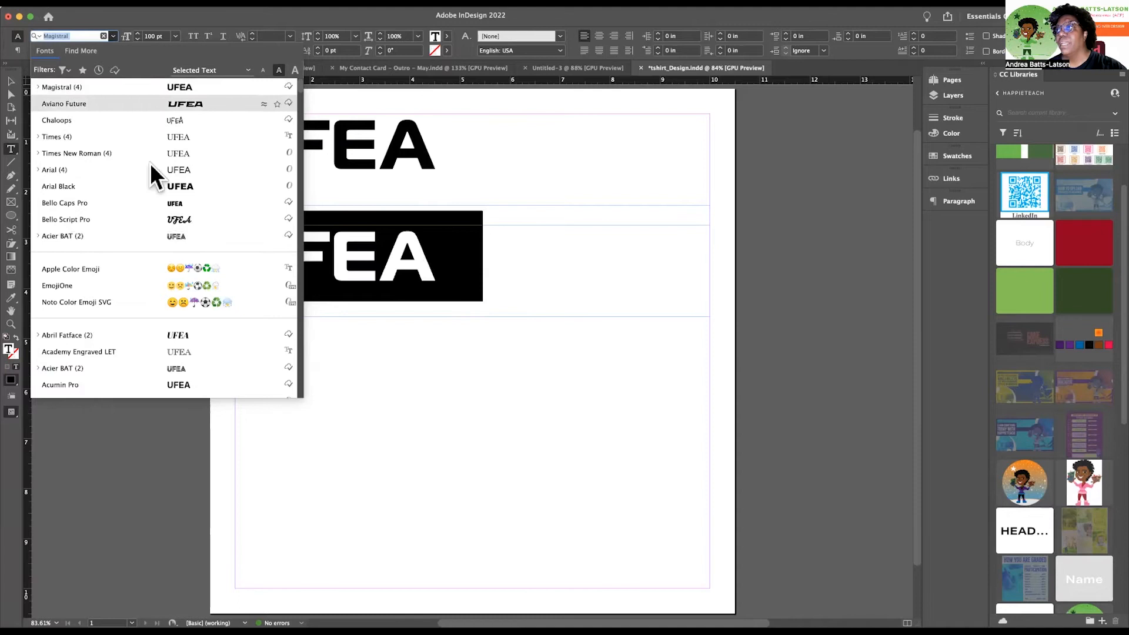
pyautogui.scroll(-5, 141, 267)
pyautogui.scroll(-1, 141, 278)
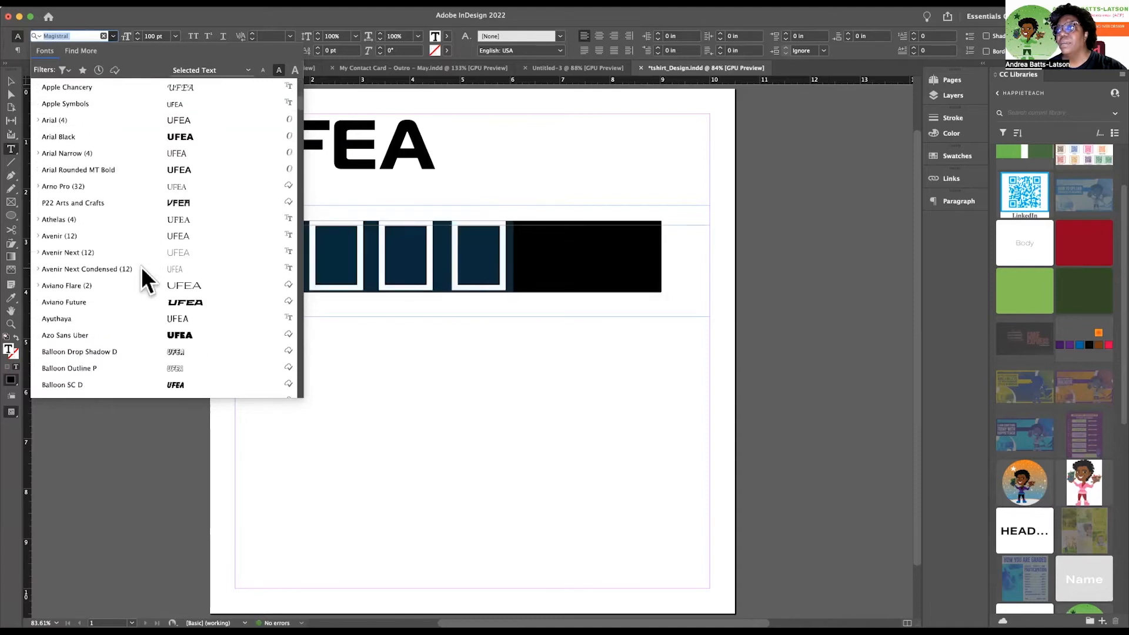
pyautogui.click(171, 302)
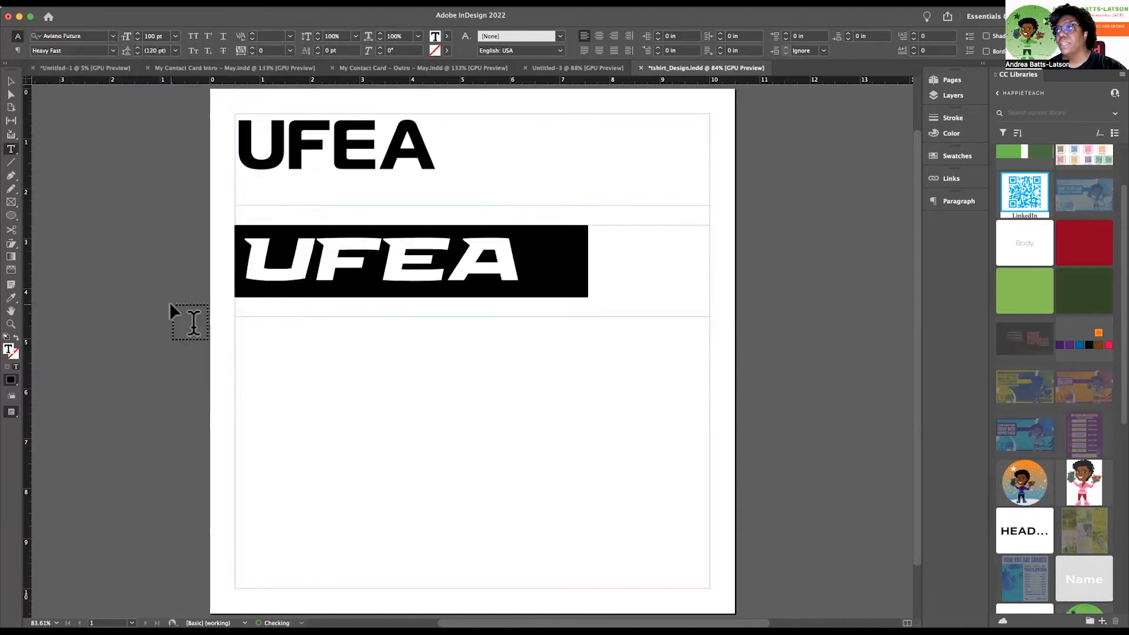
# Tighten the kerning between E and A in the lower UFEA text to -10 and deselect the frame.
pyautogui.click(368, 269)
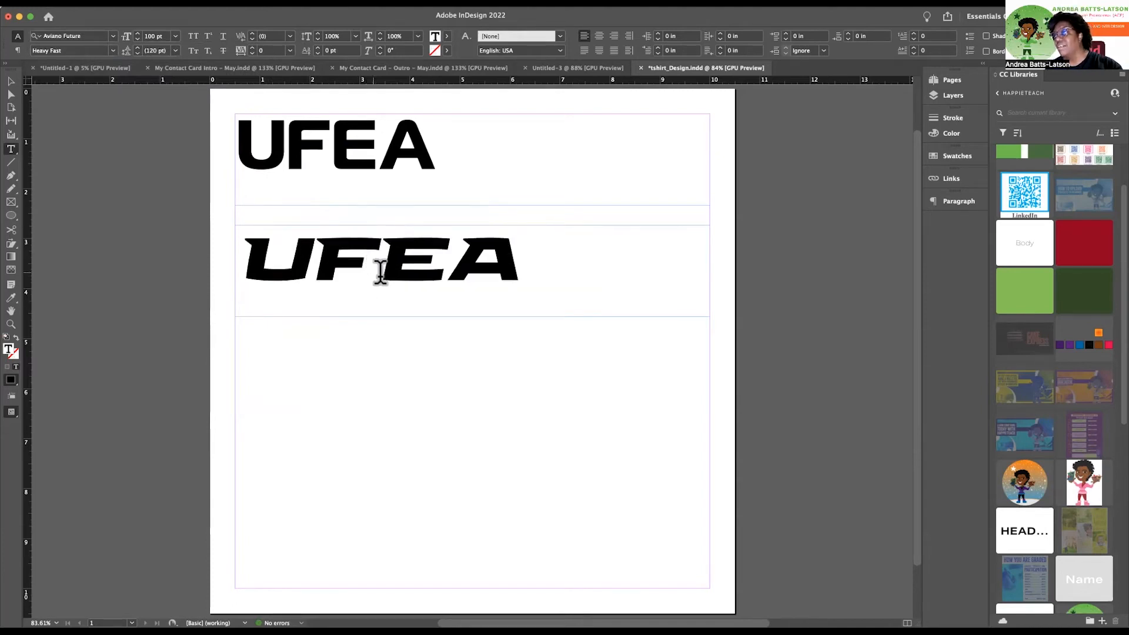
pyautogui.click(450, 272)
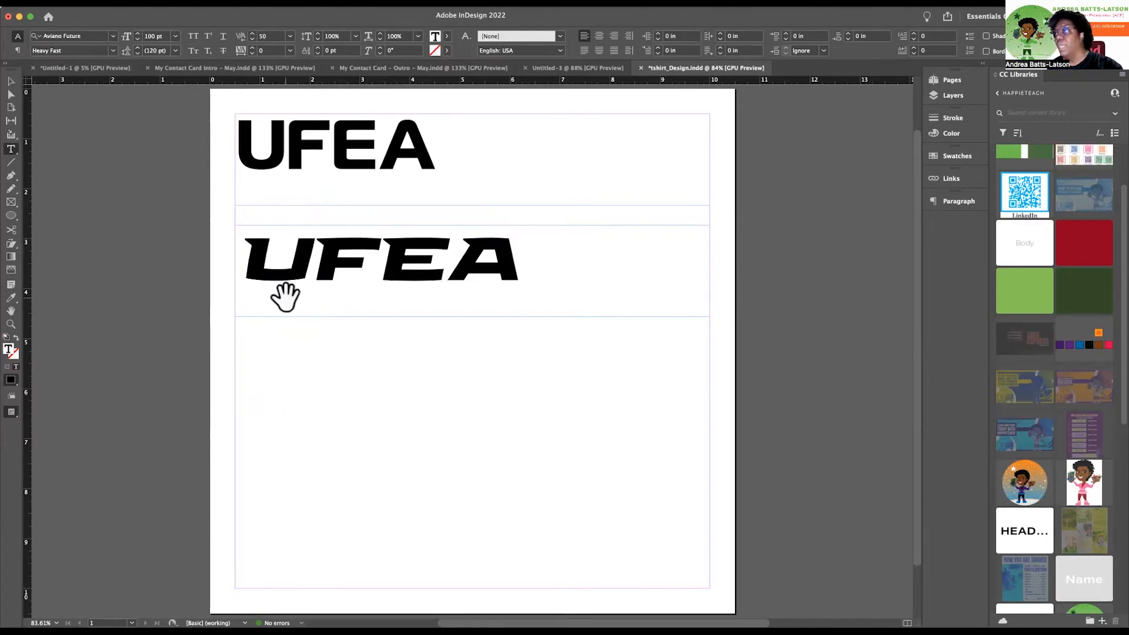
pyautogui.hotkey('alt', 'Left')
pyautogui.hotkey('alt', 'Left')
pyautogui.hotkey('alt', 'Left')
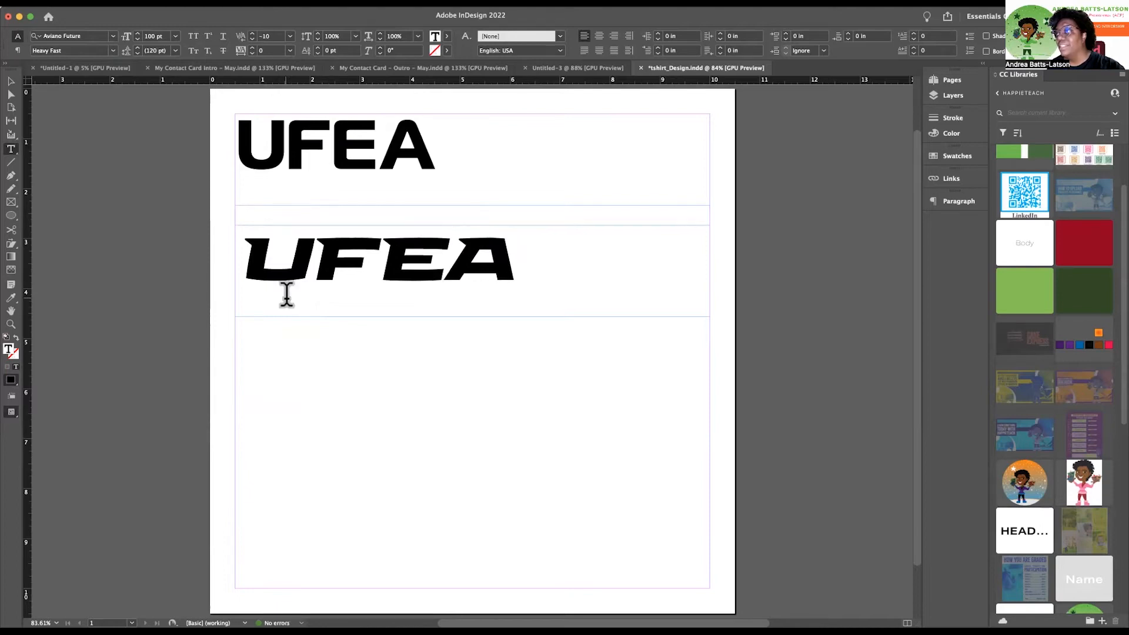
pyautogui.click(11, 80)
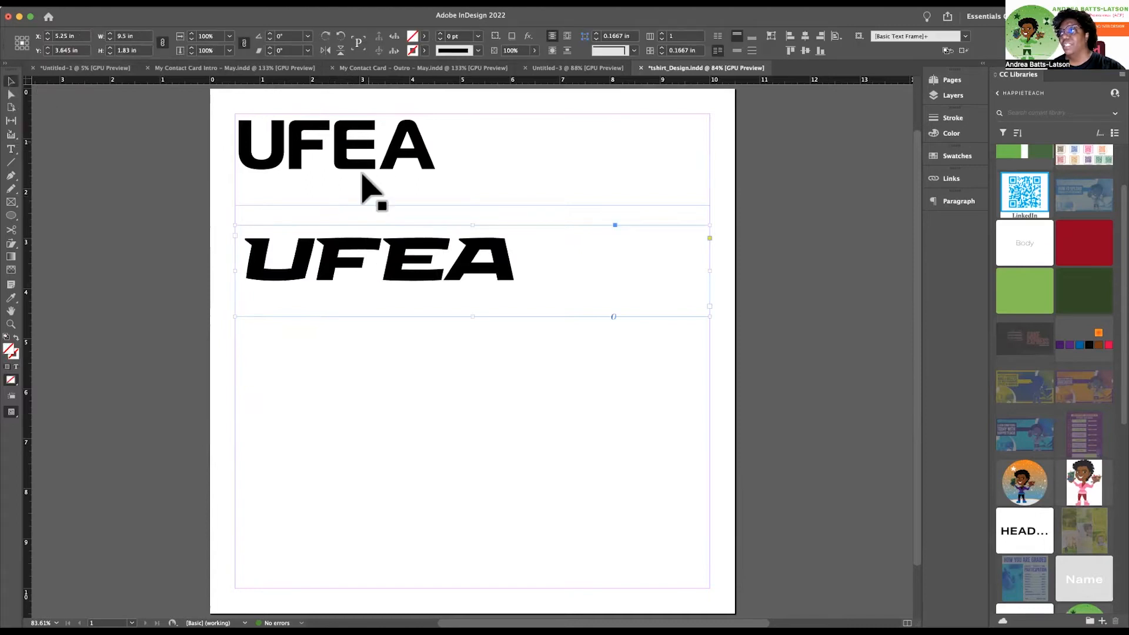
pyautogui.click(389, 413)
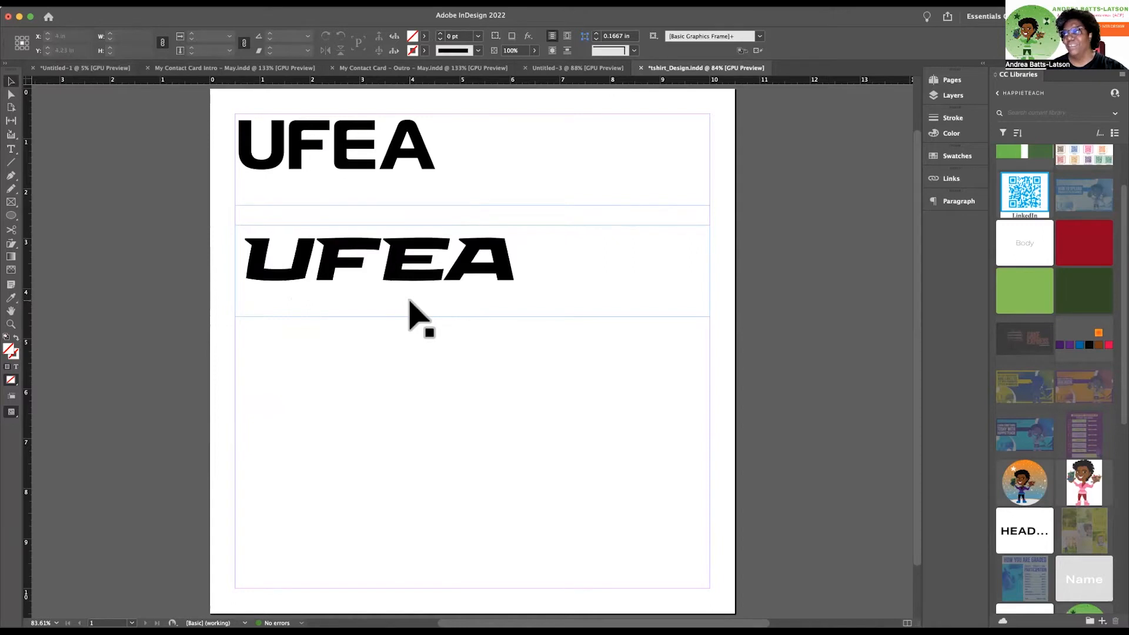
# Delete the upper UFEA frame and move the Aviano Future version straight up to the page's top margin.
pyautogui.click(341, 152)
pyautogui.press('Delete')
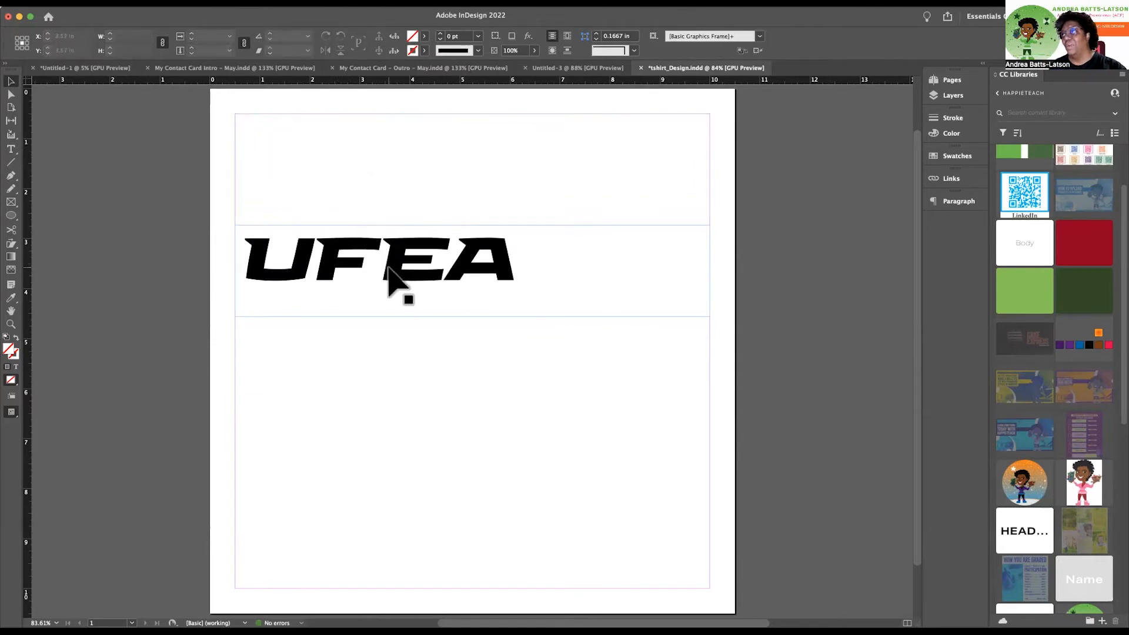
pyautogui.click(404, 294)
pyautogui.moveTo(388, 268); pyautogui.dragTo(390, 157)
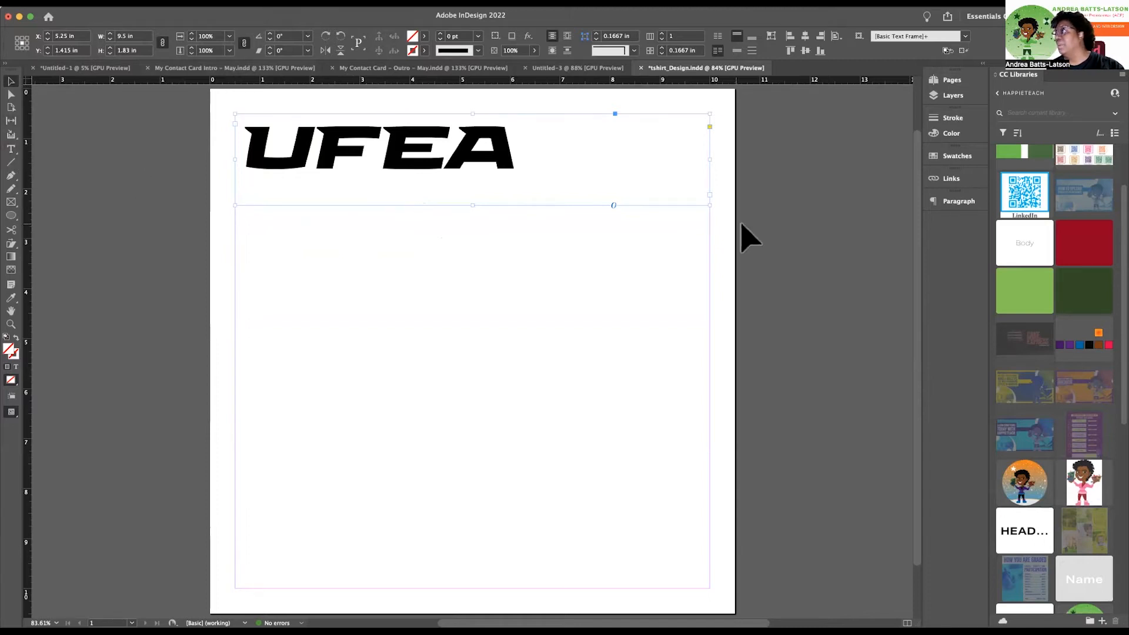
# Center the UFEA text horizontally within its frame.
pyautogui.click(944, 204)
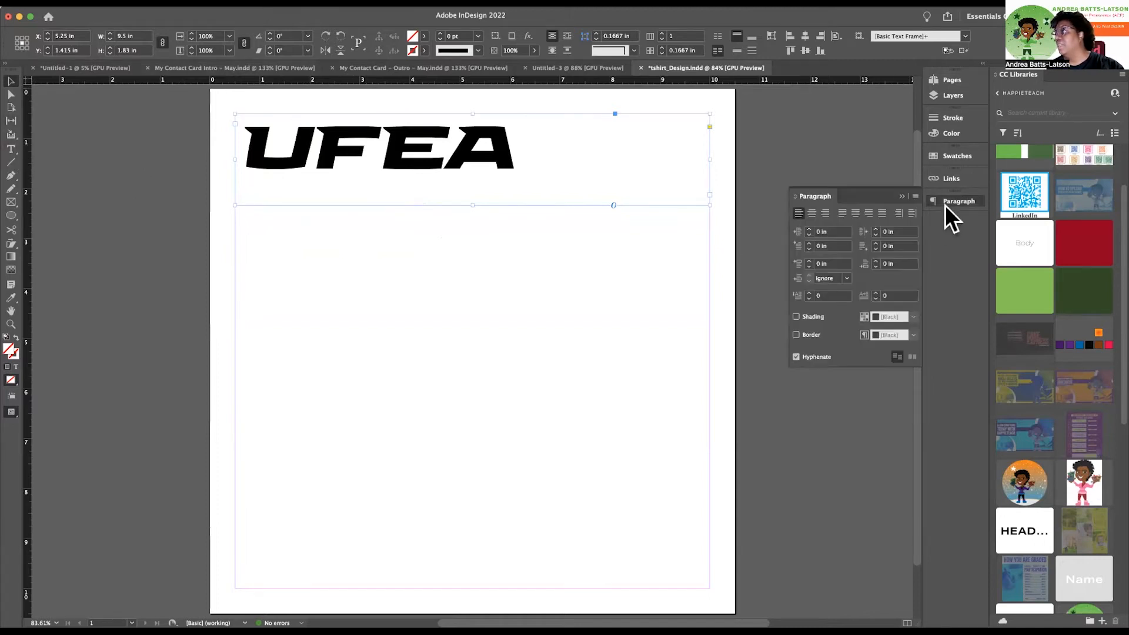
pyautogui.click(812, 213)
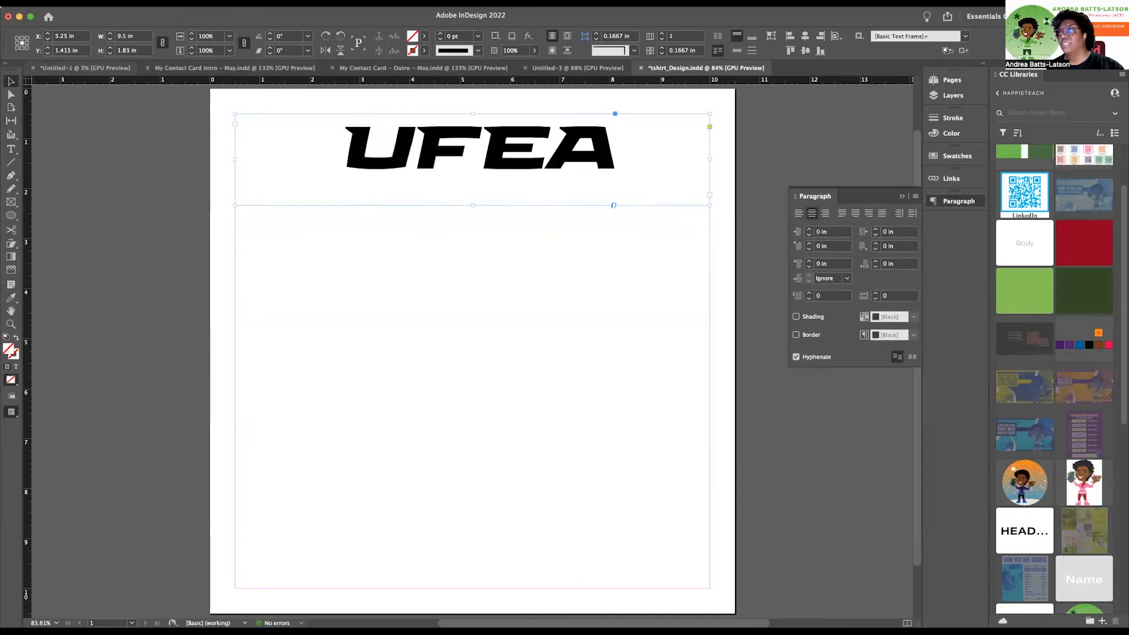
pyautogui.tripleClick(380, 167)
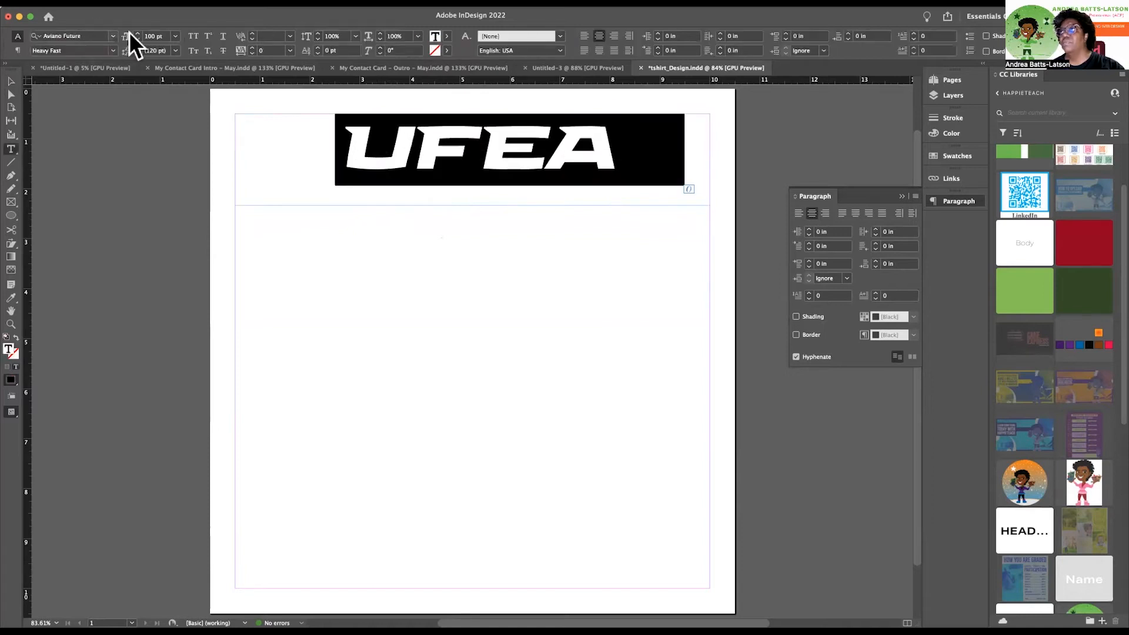
pyautogui.click(10, 81)
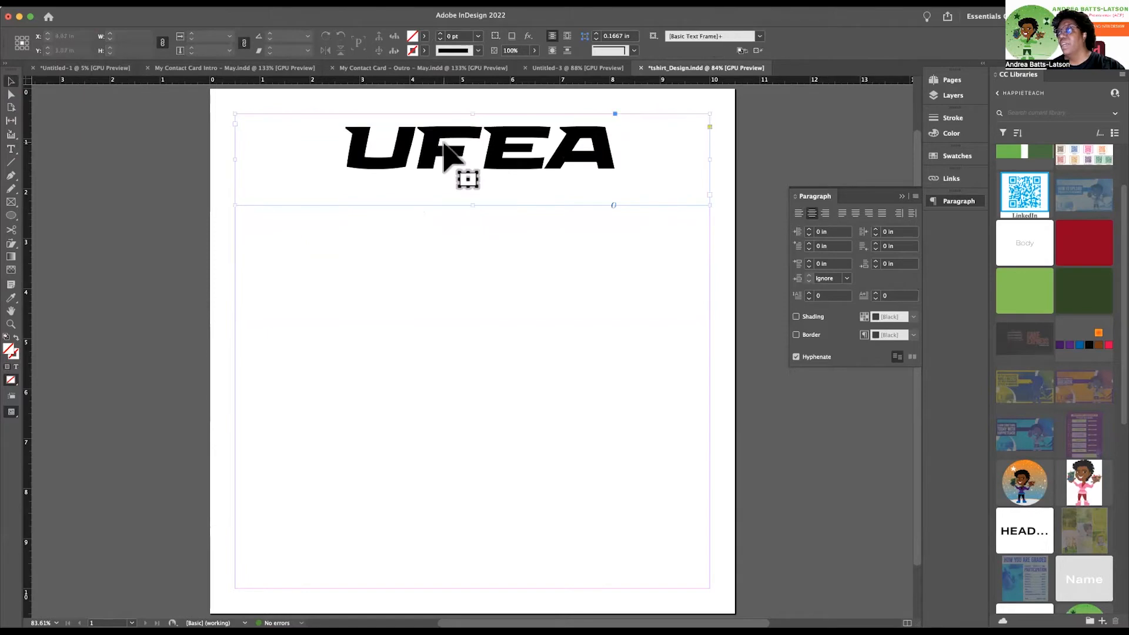
# Shorten the UFEA text frame from its lower edge to a height of about 1.23 in.
pyautogui.moveTo(469, 206); pyautogui.dragTo(469, 175)
pyautogui.click(466, 223)
pyautogui.scroll(-1, 466, 223)
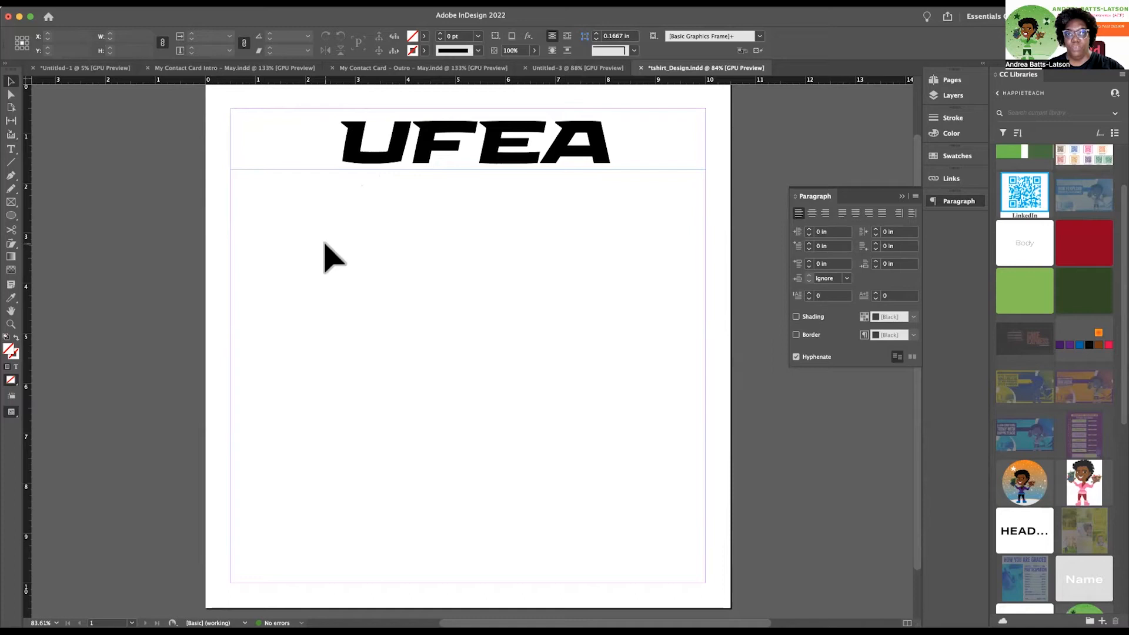
# Place the AdobeStock_295159 editorial-use JPEG from Downloads directly below the UFEA text, about 12.5 by 8.34 in.
pyautogui.press('super+d')
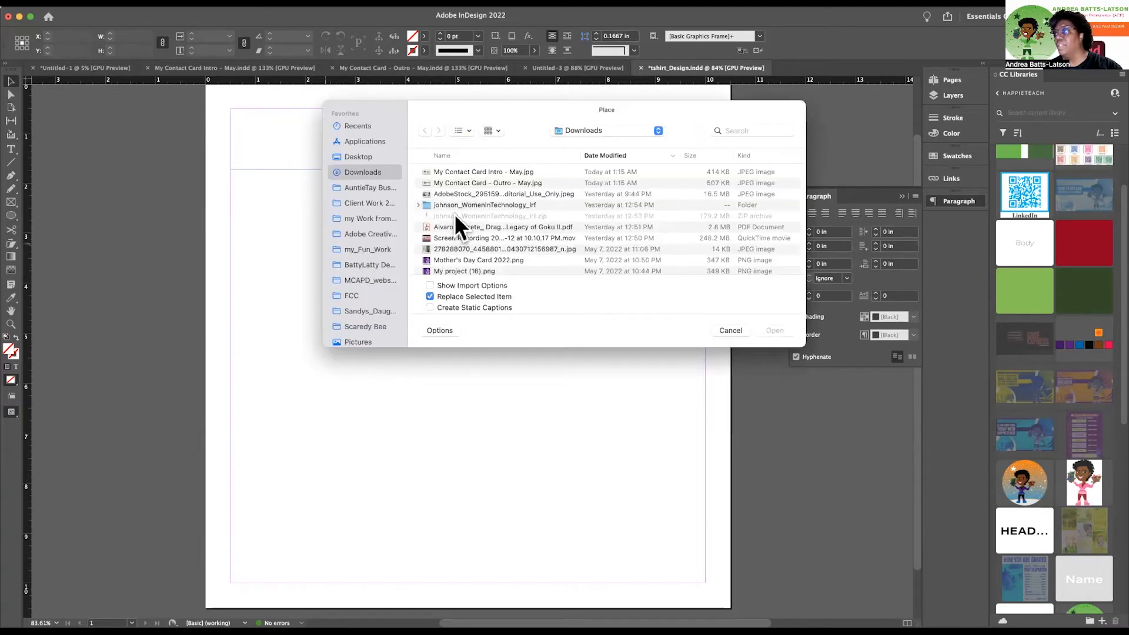
pyautogui.click(453, 194)
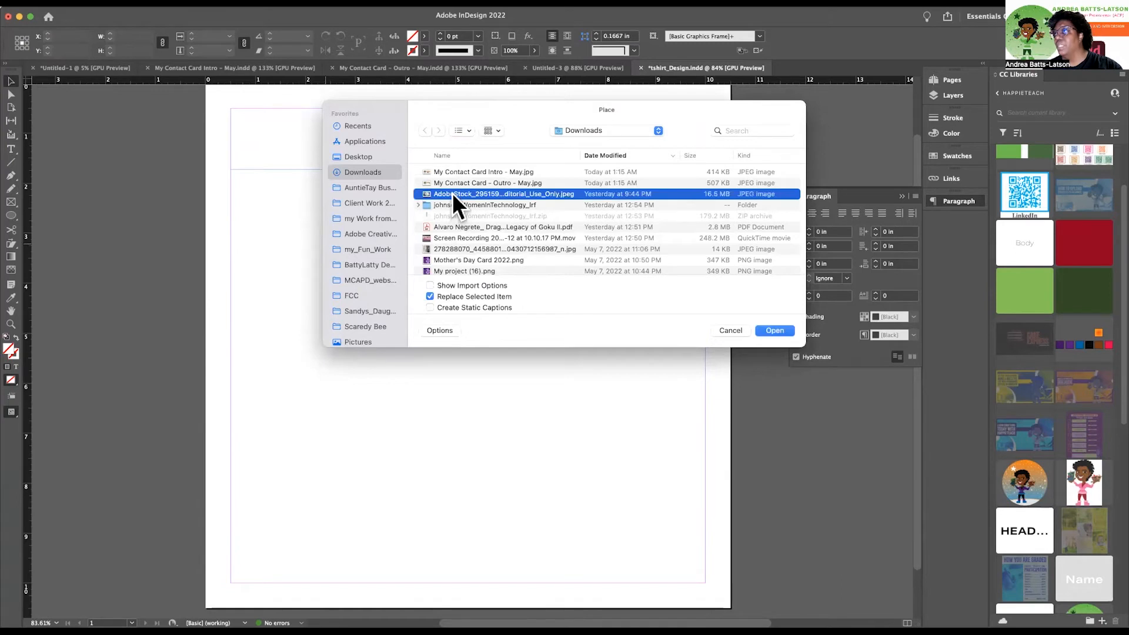
pyautogui.doubleClick(453, 194)
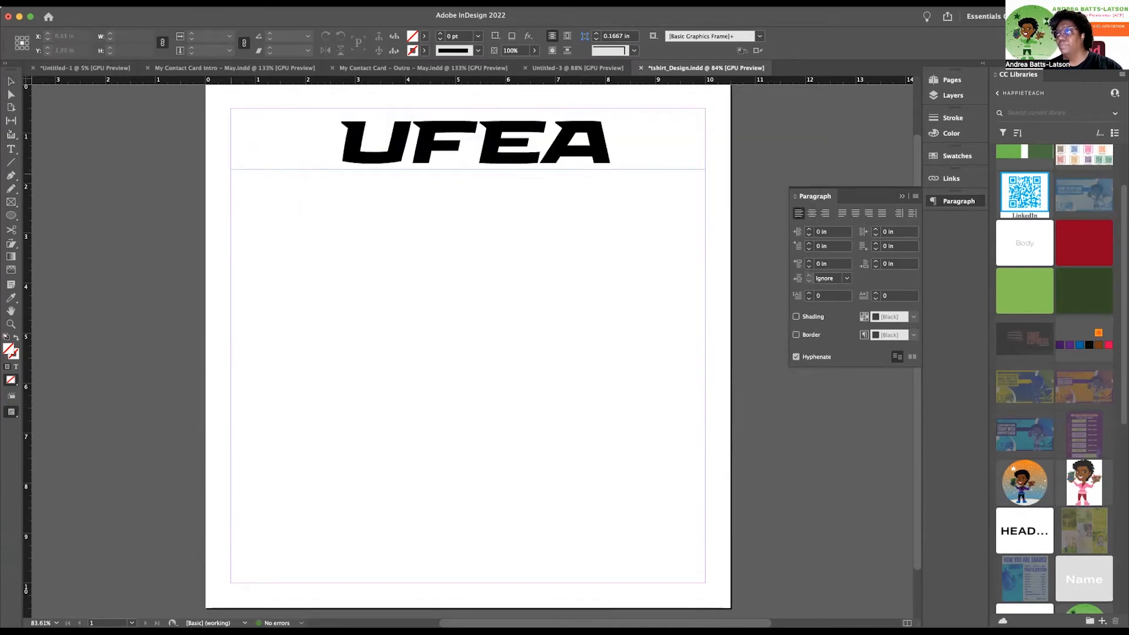
pyautogui.moveTo(231, 171)
pyautogui.mouseDown()
pyautogui.moveTo(704, 492)
pyautogui.moveTo(825, 509)
pyautogui.moveTo(855, 530)
pyautogui.mouseUp()
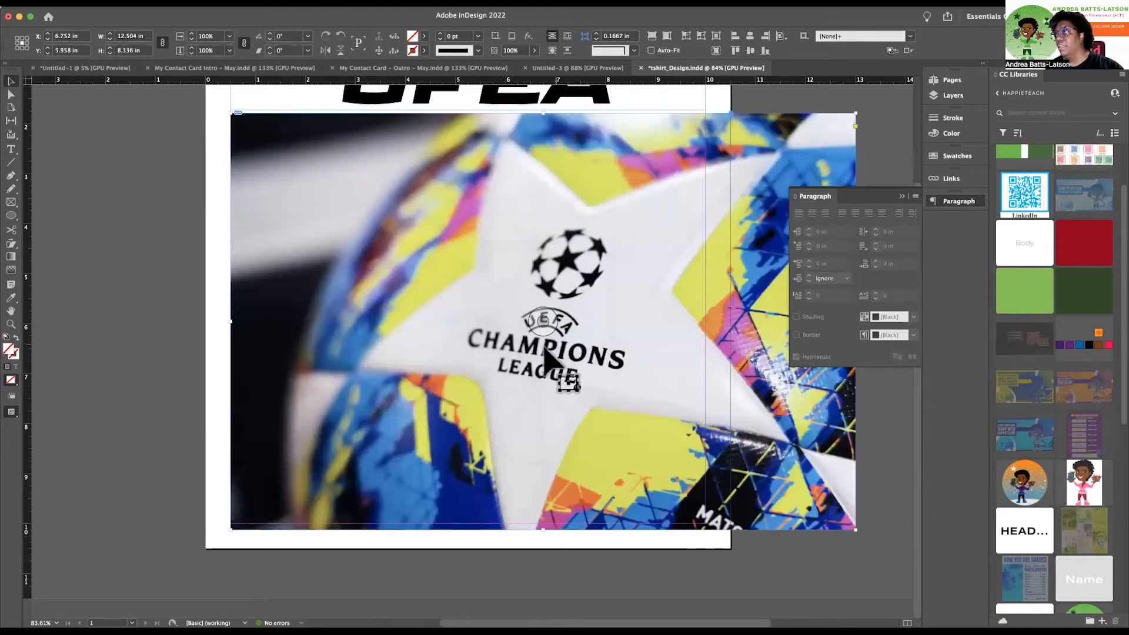
# Correct the heading's spelling from UFEA to UEFA by moving the F after the E.
pyautogui.scroll(1, 535, 365)
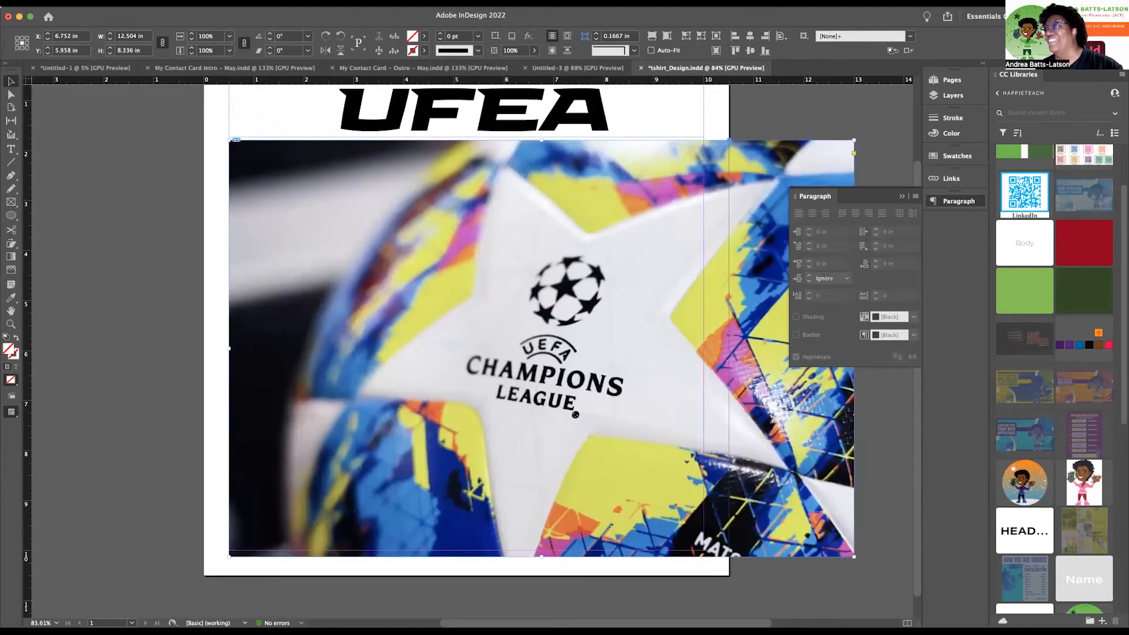
pyautogui.doubleClick(443, 105)
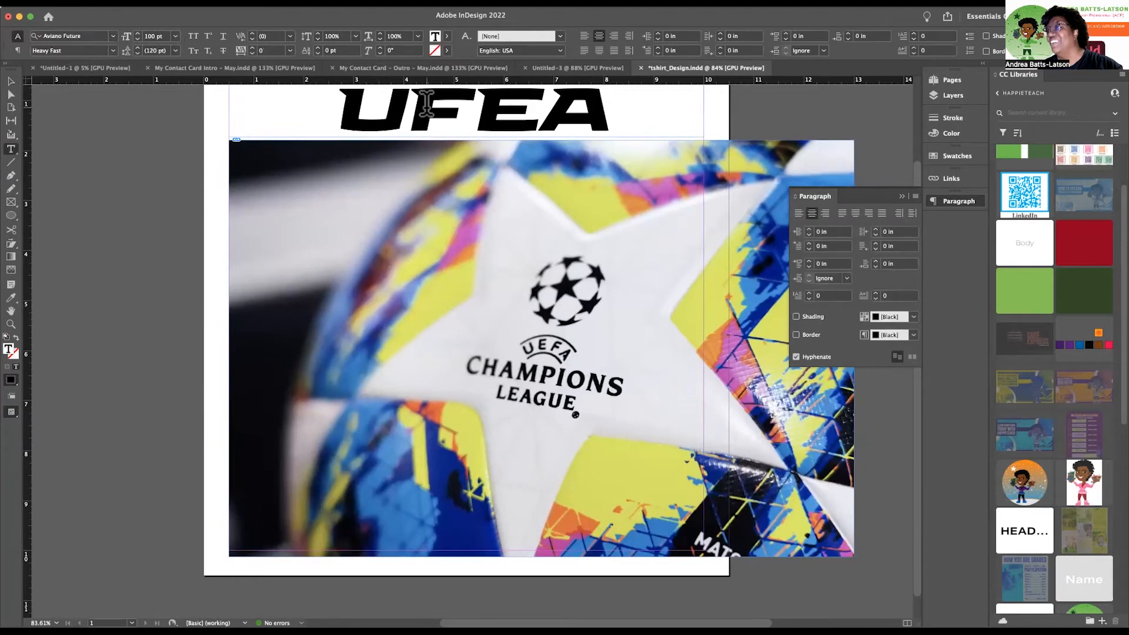
pyautogui.moveTo(414, 105); pyautogui.dragTo(465, 106)
pyautogui.press('BackSpace')
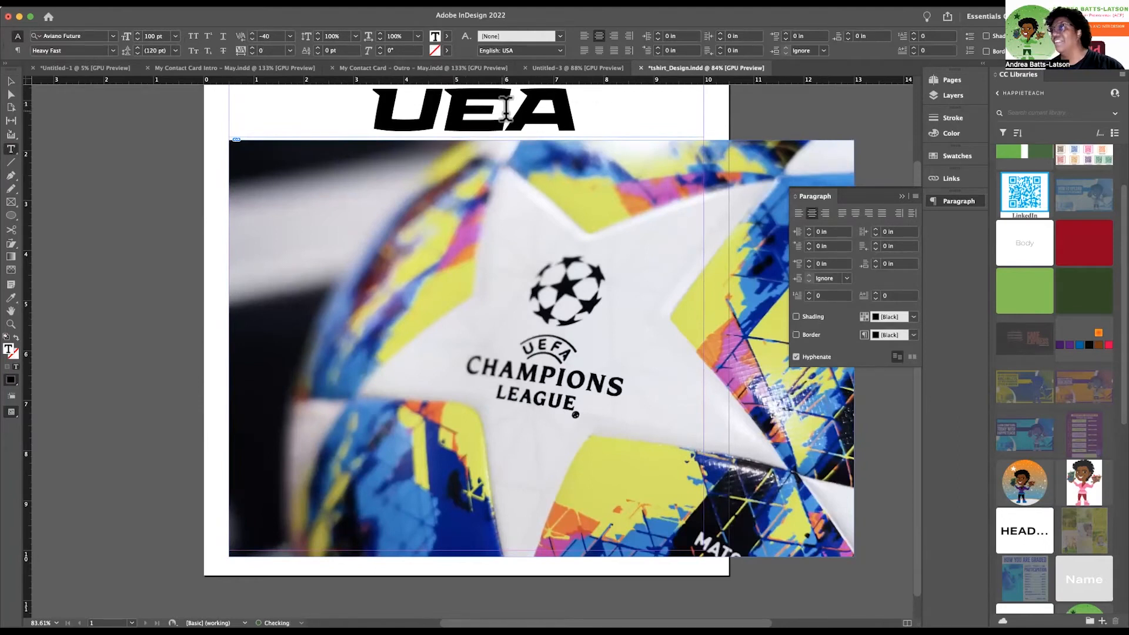
pyautogui.rightClick(506, 110)
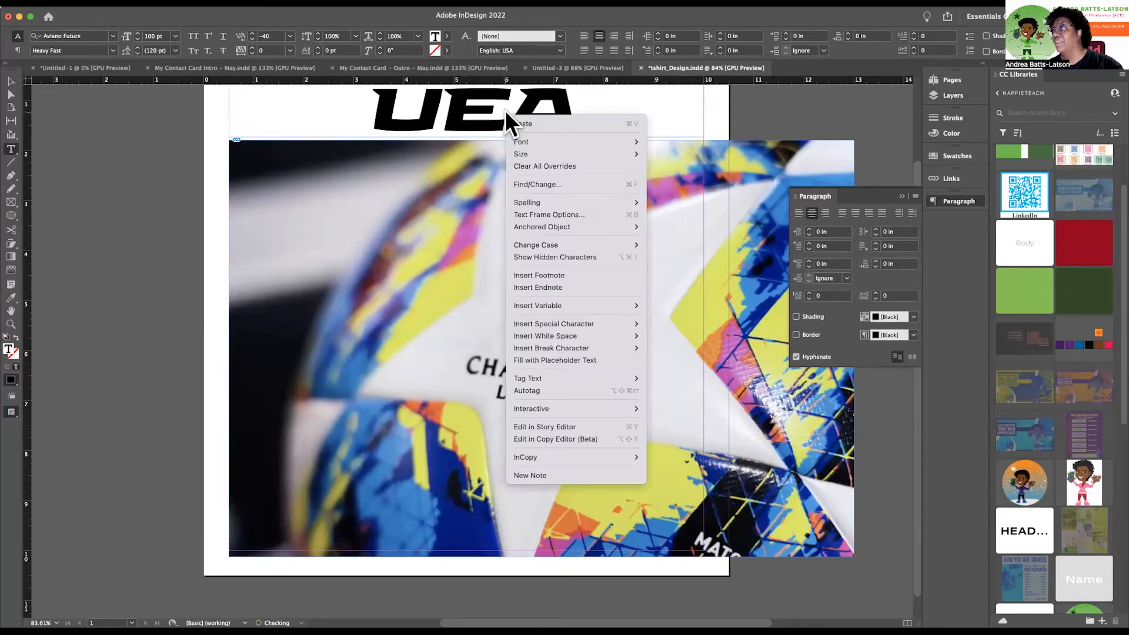
pyautogui.press('f')
pyautogui.click(483, 110)
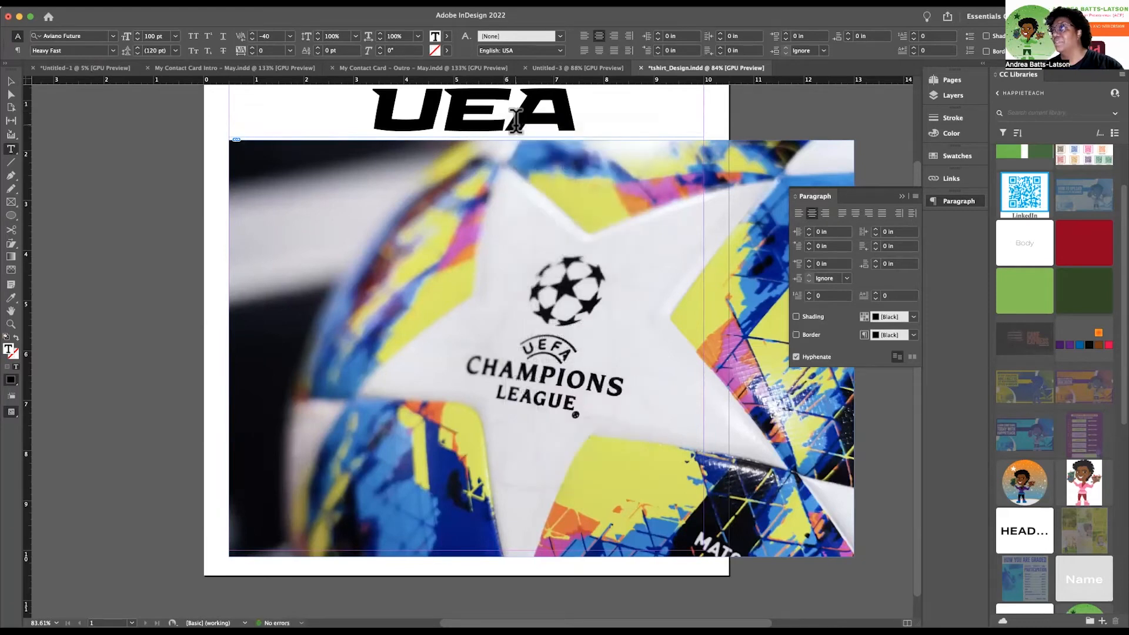
pyautogui.write('F')
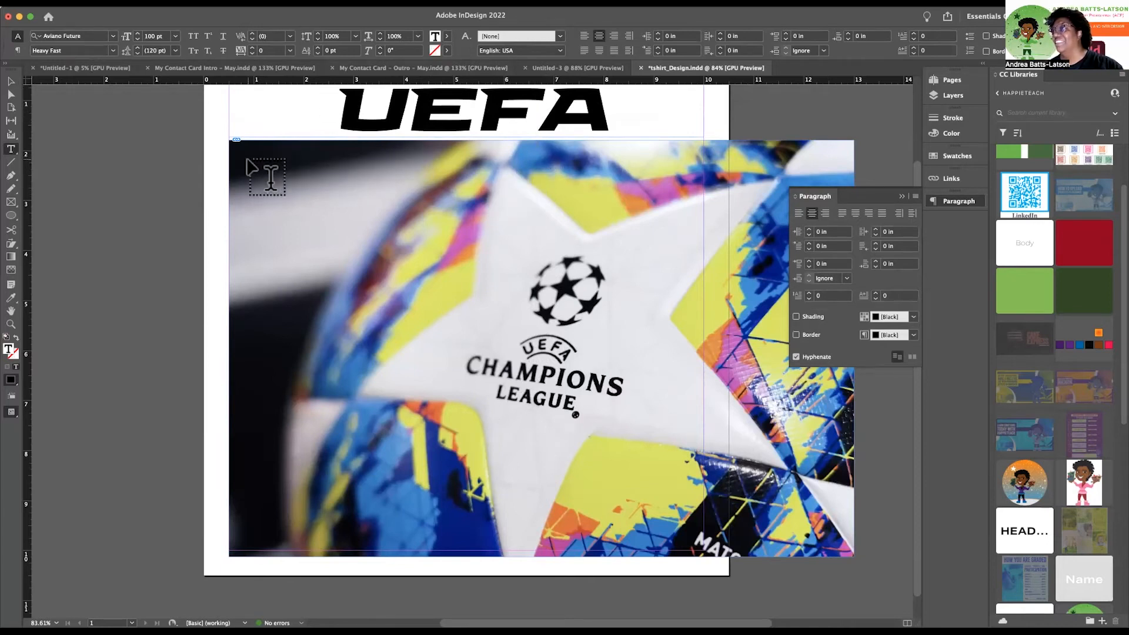
# Tighten the kerning between F and A in the UEFA heading to -80.
pyautogui.hotkey('alt', 'Left')
pyautogui.hotkey('alt', 'Left')
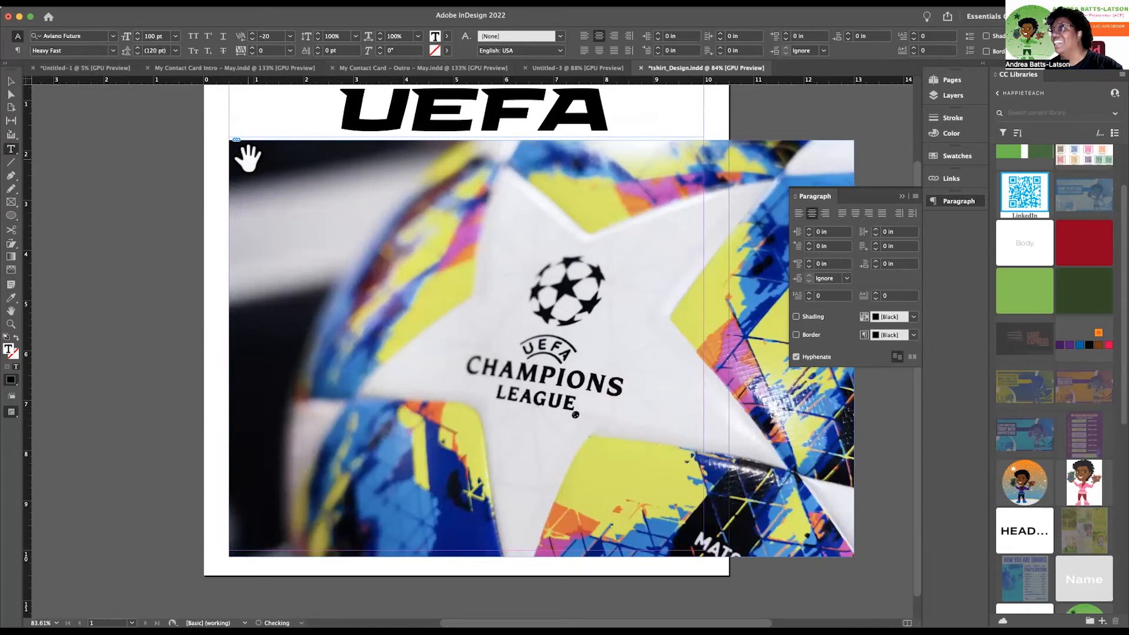
pyautogui.hotkey('alt', 'Left')
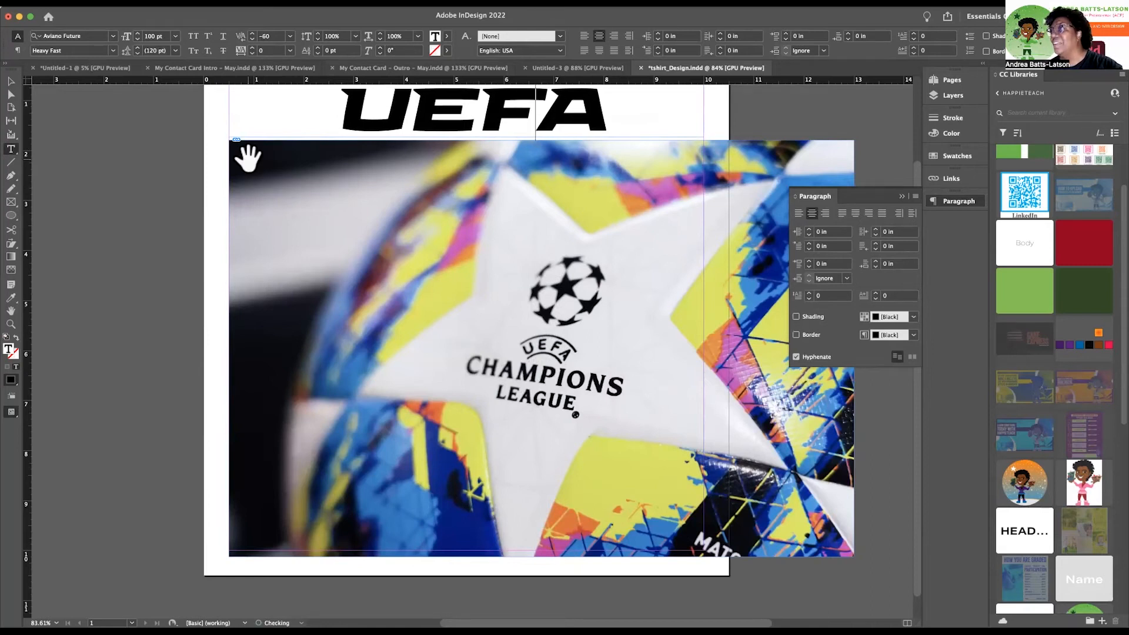
pyautogui.hotkey('alt', 'Left')
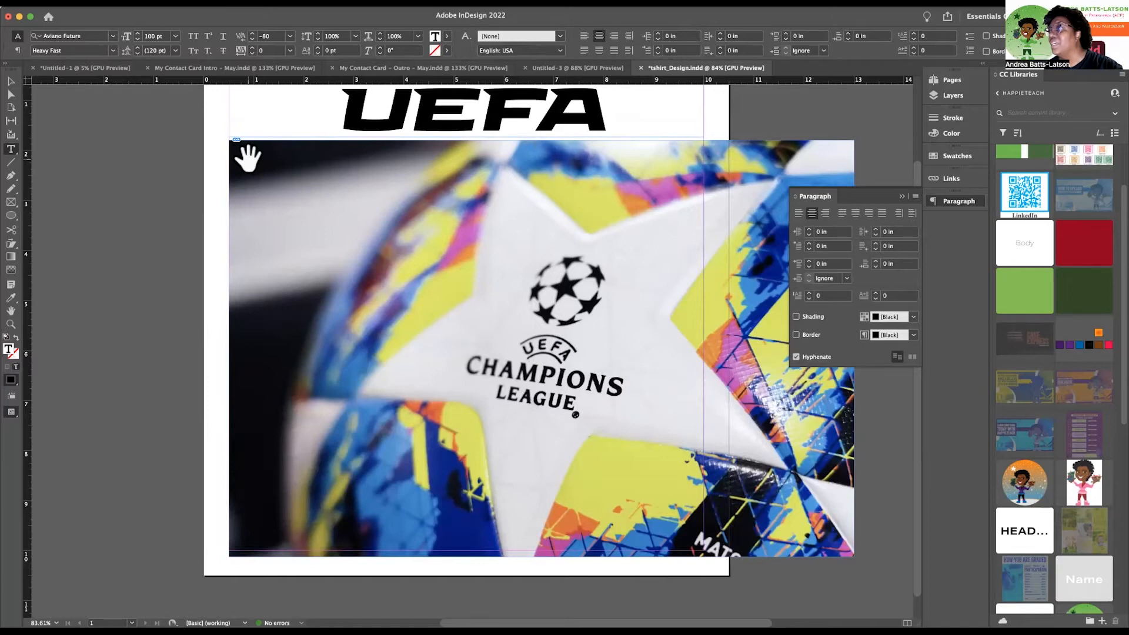
pyautogui.hotkey('alt', 'Right')
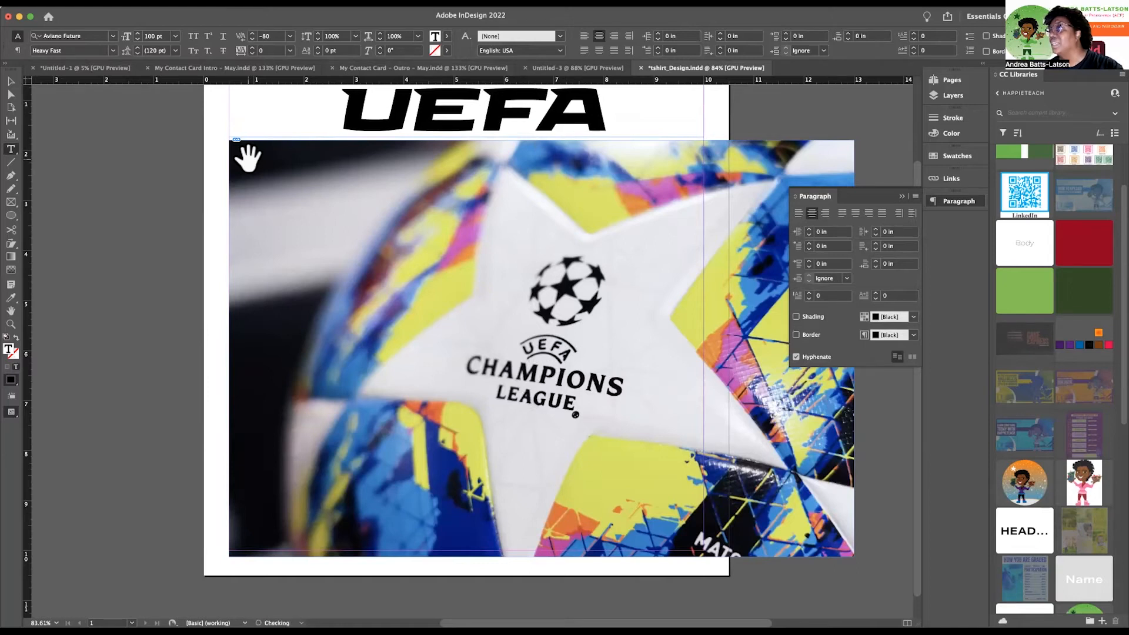
pyautogui.click(12, 80)
# Crop the right side of the soccer ball picture's frame to the page's right margin, making it 9.5 in wide.
pyautogui.scroll(2, 297, 300)
pyautogui.hscroll(3, 298, 300)
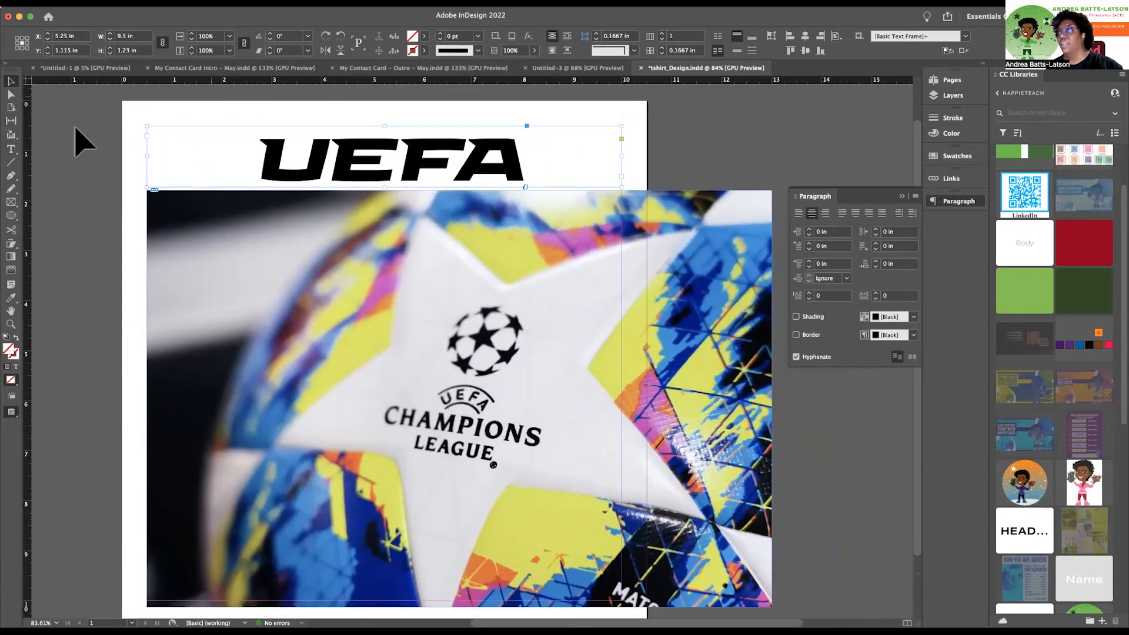
pyautogui.click(327, 297)
pyautogui.scroll(-1, 325, 300)
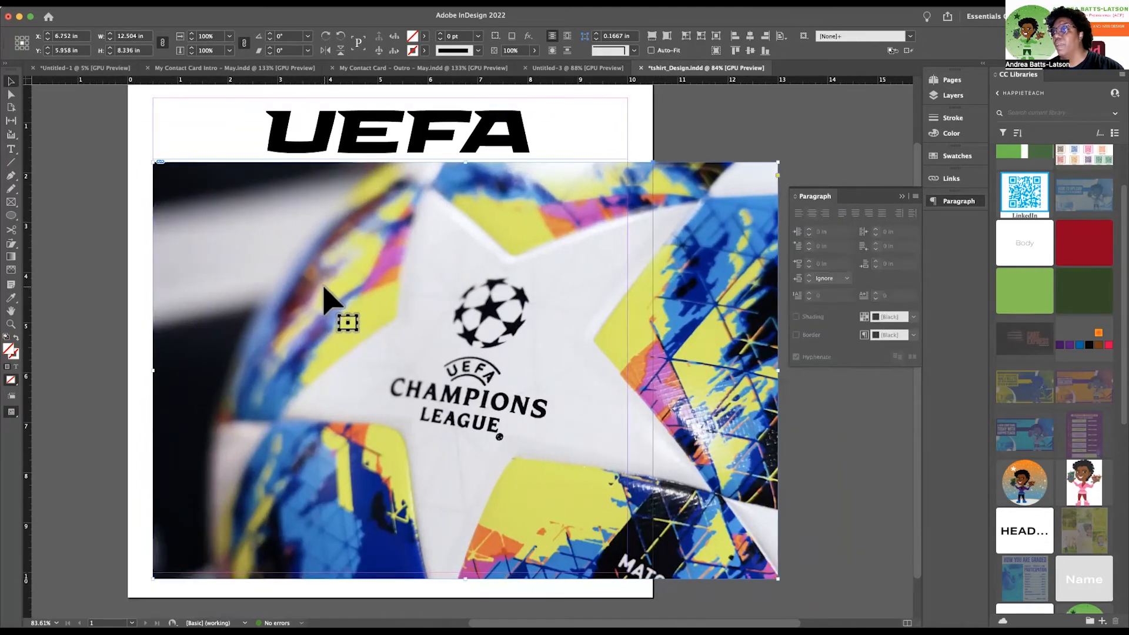
pyautogui.scroll(-2, 324, 288)
pyautogui.scroll(2, 324, 288)
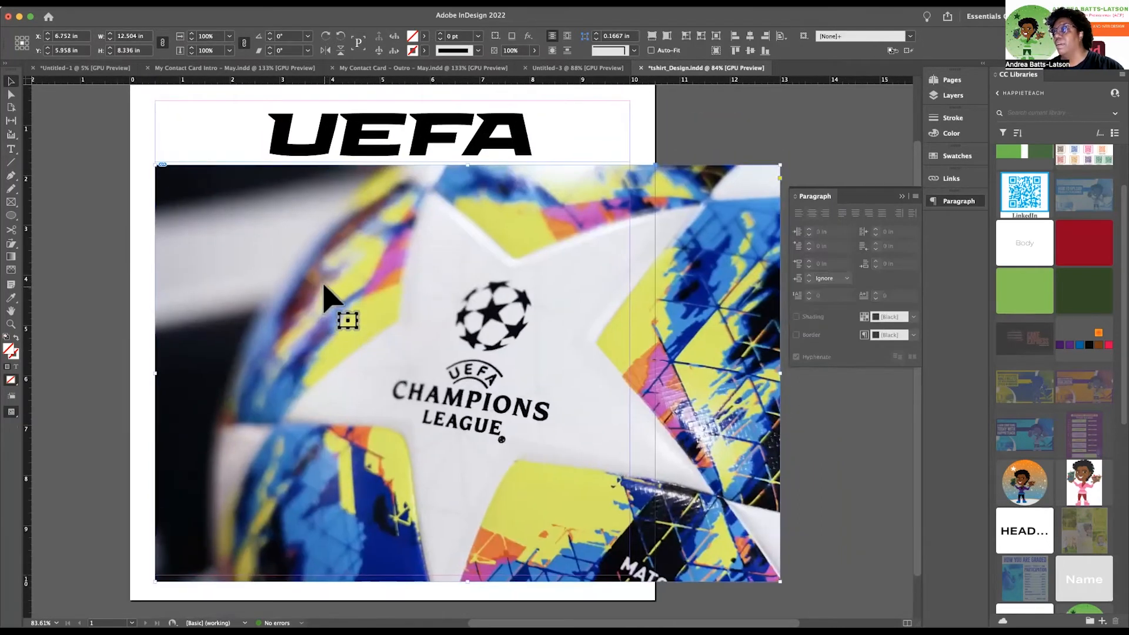
pyautogui.hscroll(2, 522, 341)
pyautogui.scroll(-1, 522, 341)
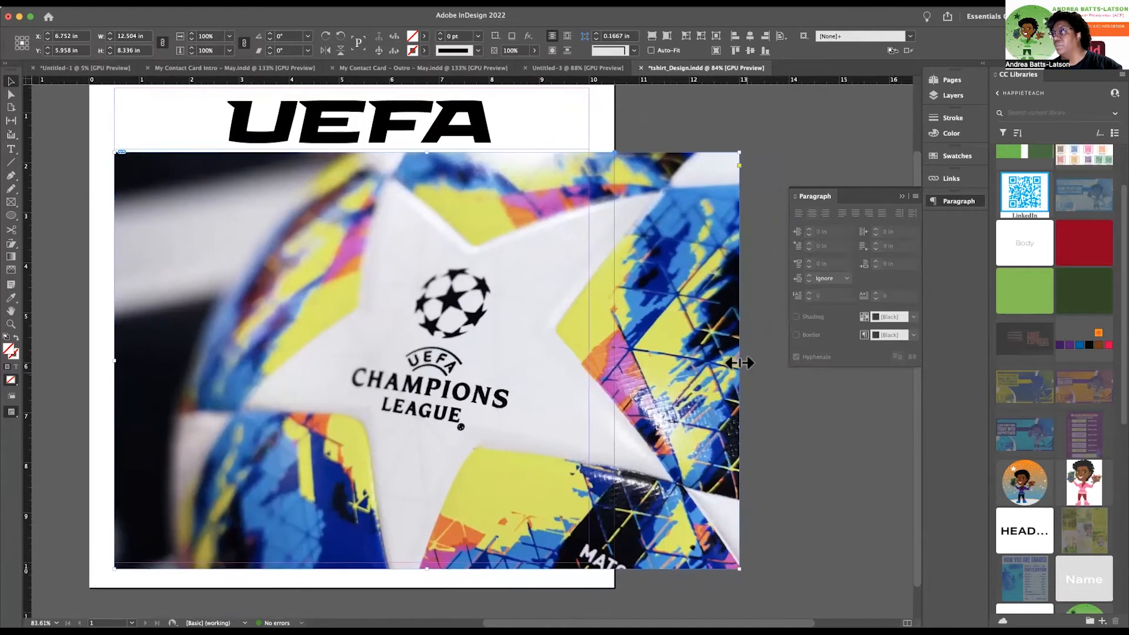
pyautogui.moveTo(589, 353); pyautogui.dragTo(588, 352)
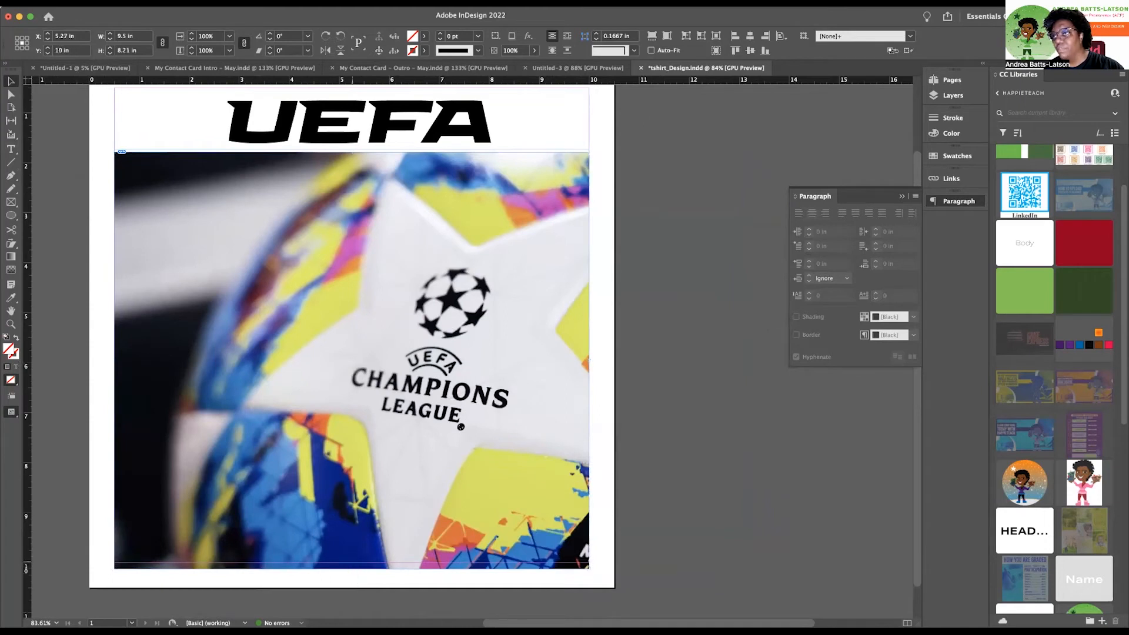
# Crop the bottom of the soccer ball picture's frame to the page's bottom margin, making it 8.21 in high.
pyautogui.moveTo(353, 568); pyautogui.dragTo(353, 563)
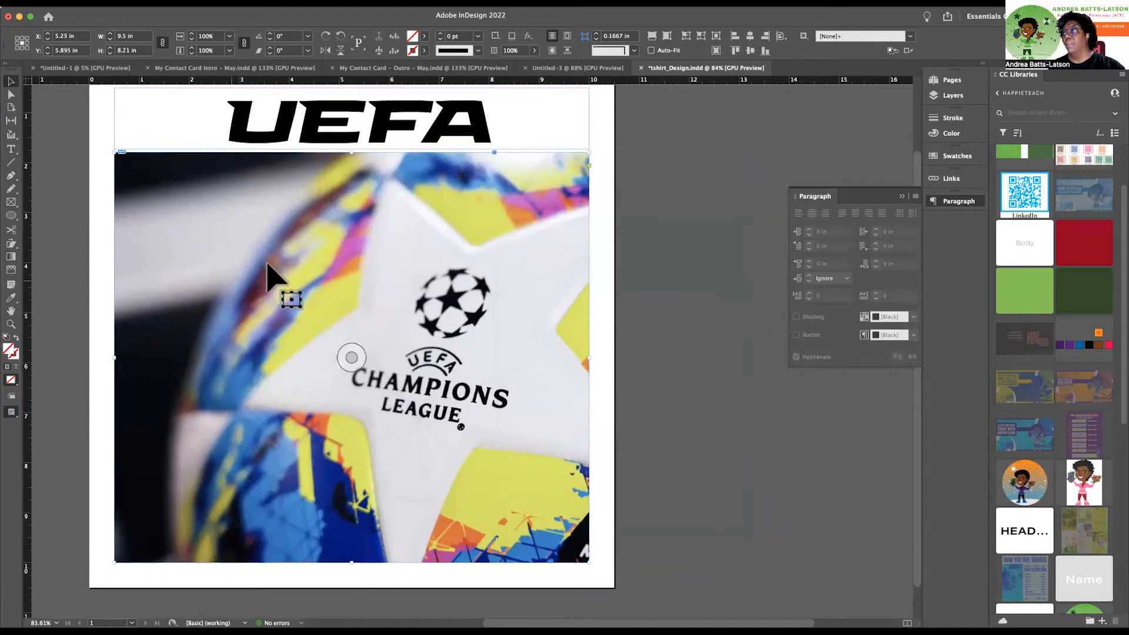
pyautogui.hscroll(-5, 653, 331)
pyautogui.scroll(2, 653, 331)
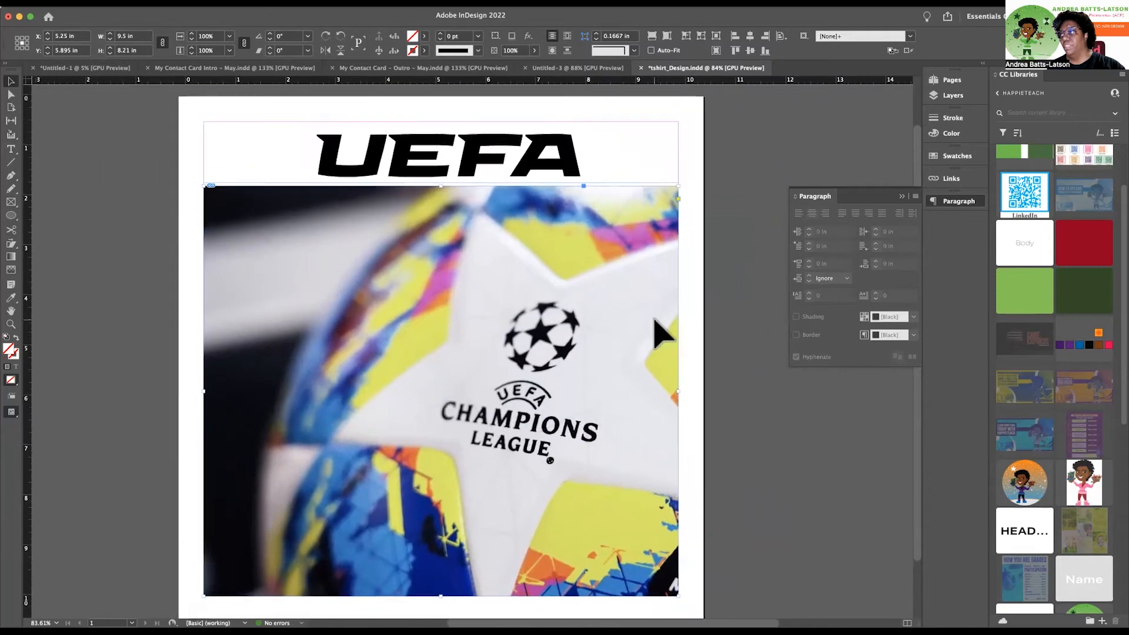
pyautogui.hscroll(-2, 661, 334)
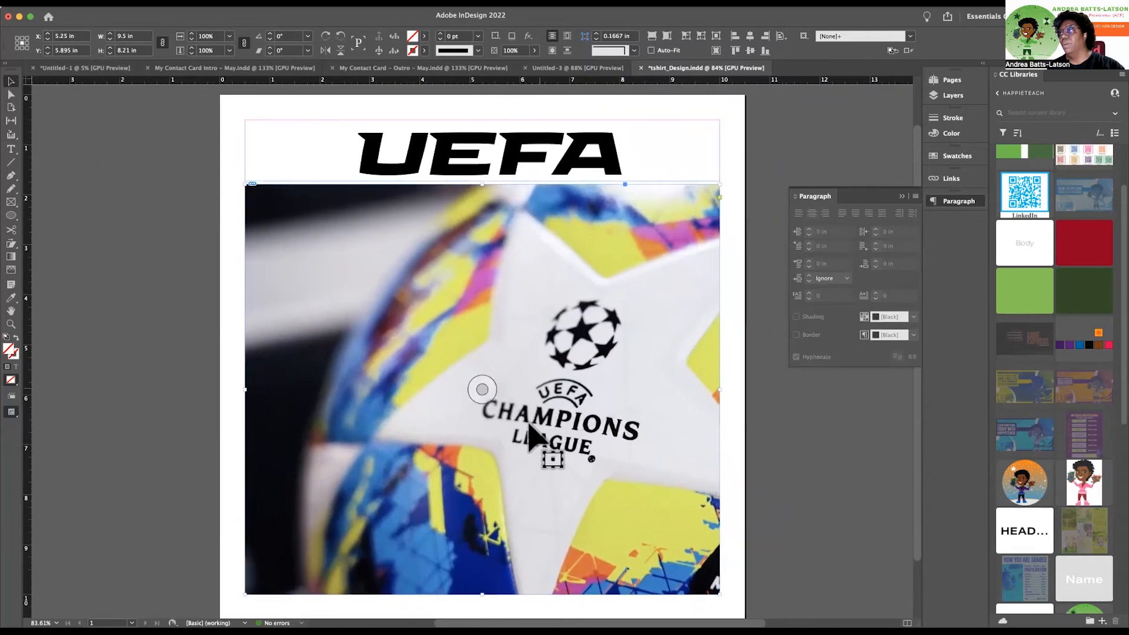
# Compare the extent of the ball photo's content with its cropping frame and show the document's layers.
pyautogui.click(483, 389)
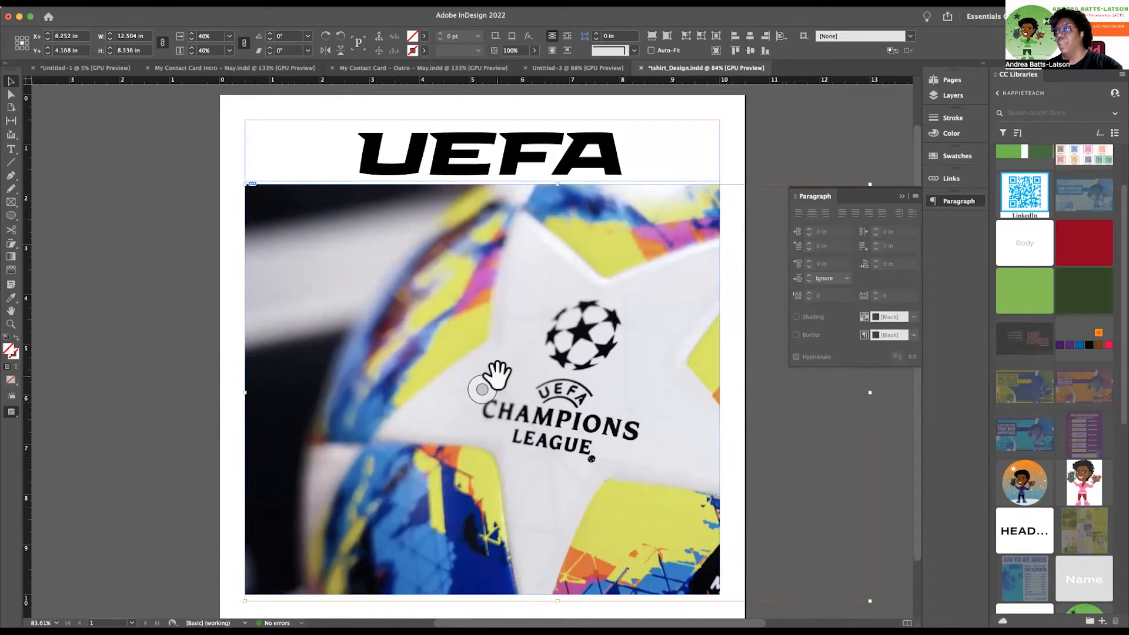
pyautogui.click(238, 154)
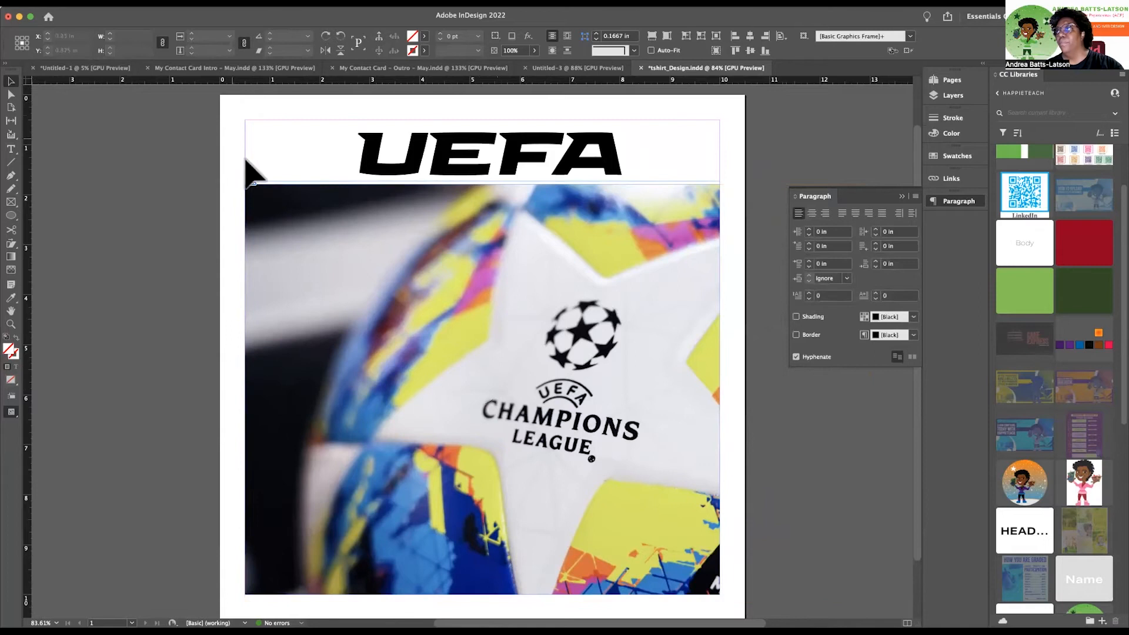
pyautogui.click(261, 188)
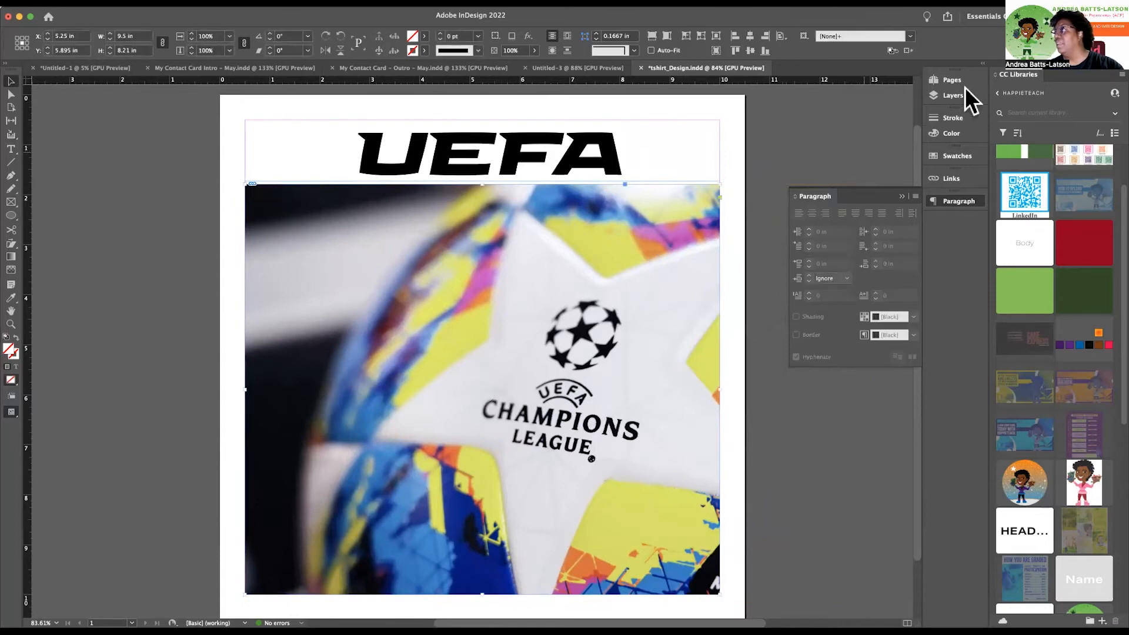
pyautogui.click(953, 96)
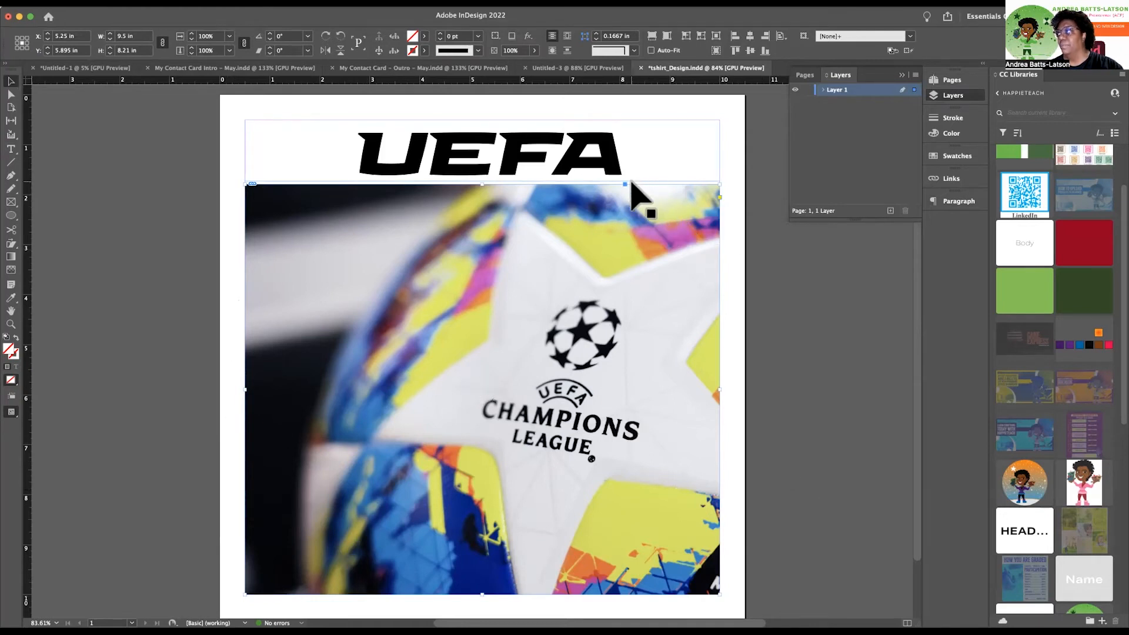
# Select the photo content inside its frame and move it diagonally down and right to about X 10.76, Y 6.15 in.
pyautogui.click(481, 393)
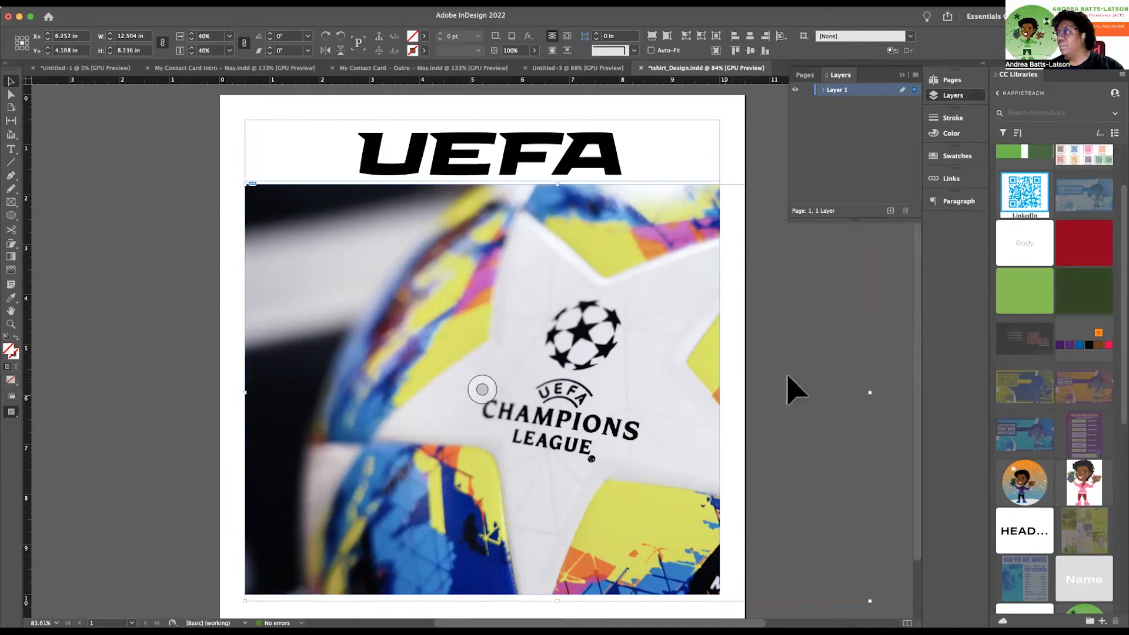
pyautogui.hscroll(3, 841, 420)
pyautogui.hscroll(4, 841, 420)
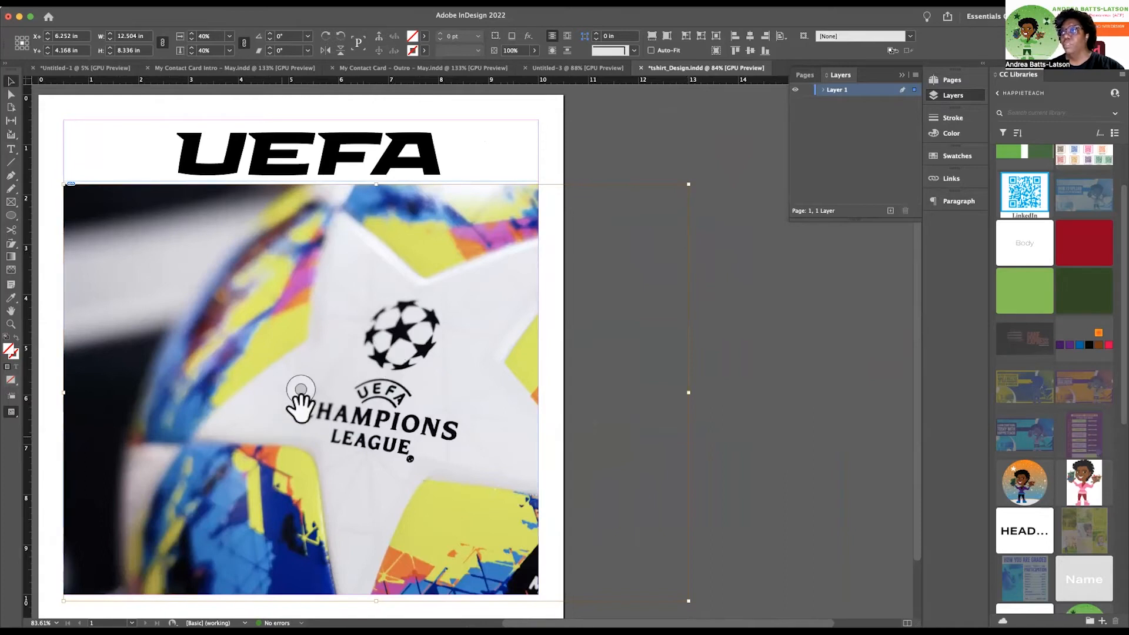
pyautogui.moveTo(301, 393); pyautogui.dragTo(528, 495)
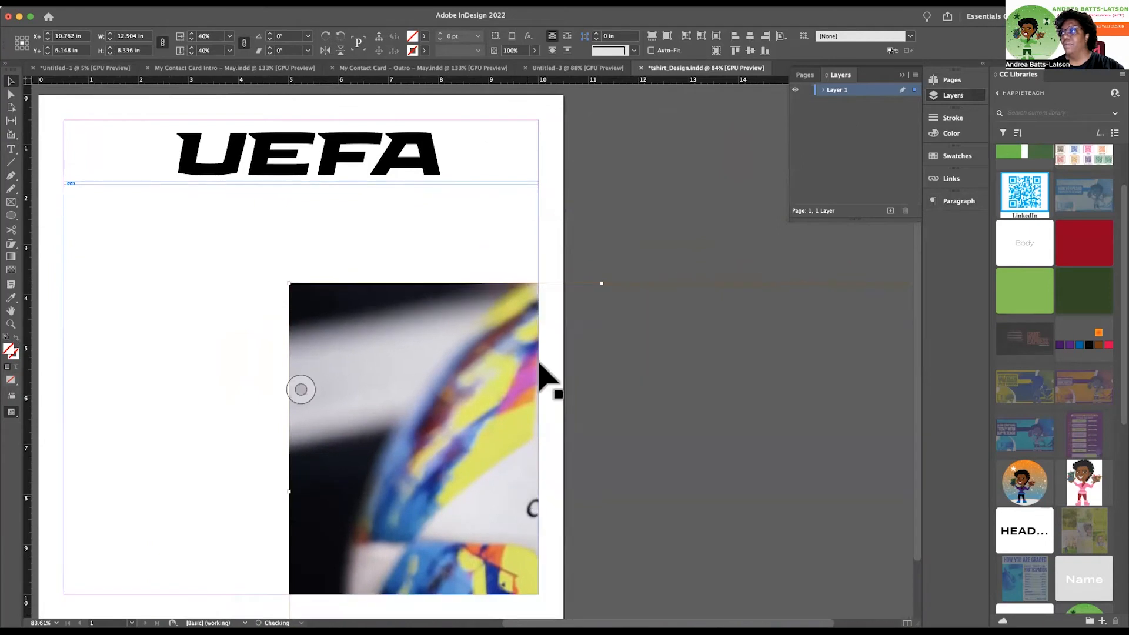
# Fill the picture frame with the yellow swatch C=0 M=0 Y=100 K=0 behind the photo.
pyautogui.click(537, 193)
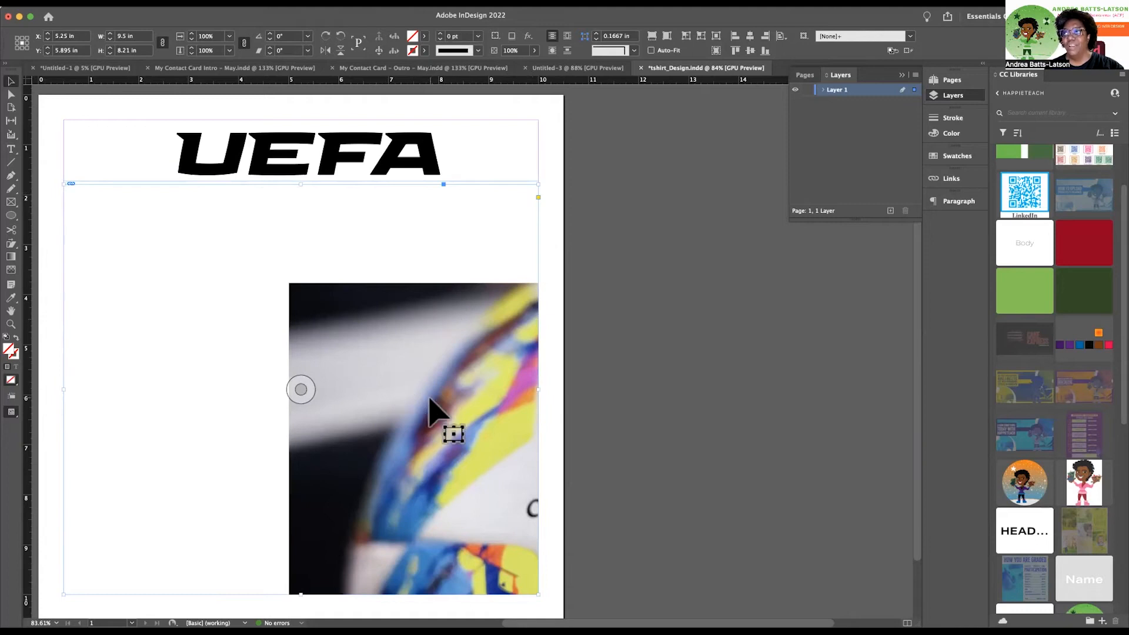
pyautogui.hscroll(-3, 277, 284)
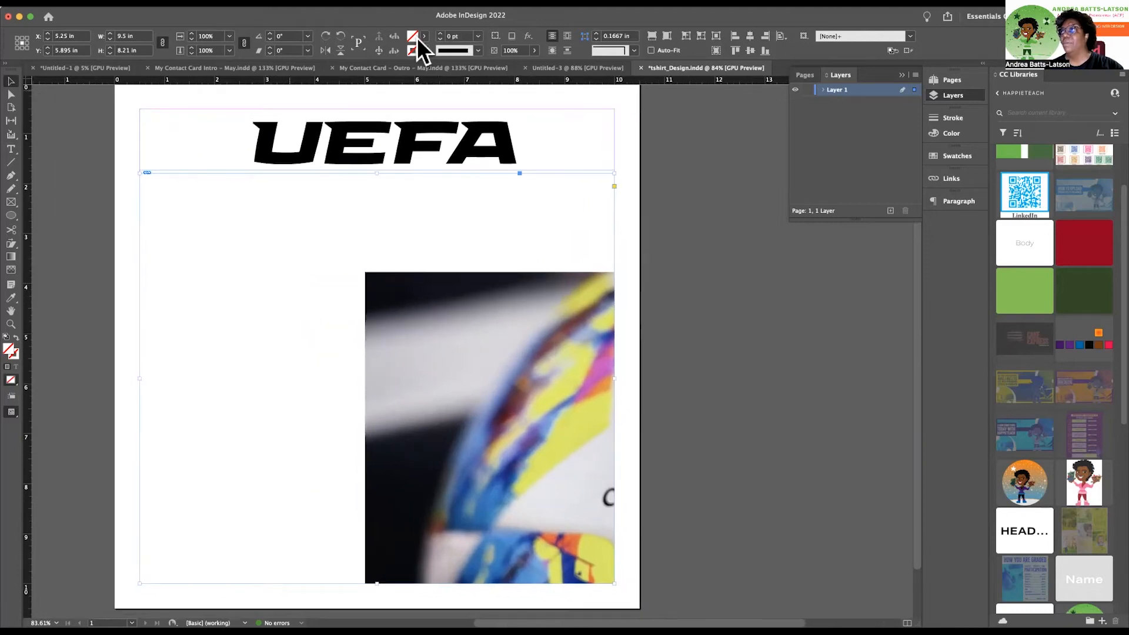
pyautogui.click(424, 33)
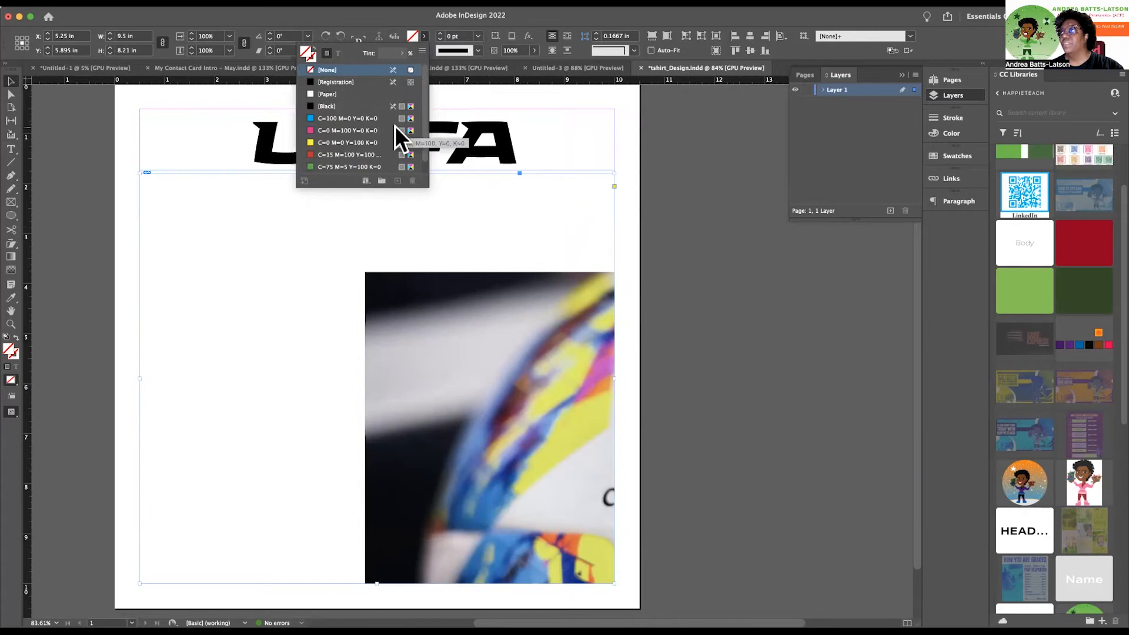
pyautogui.click(329, 143)
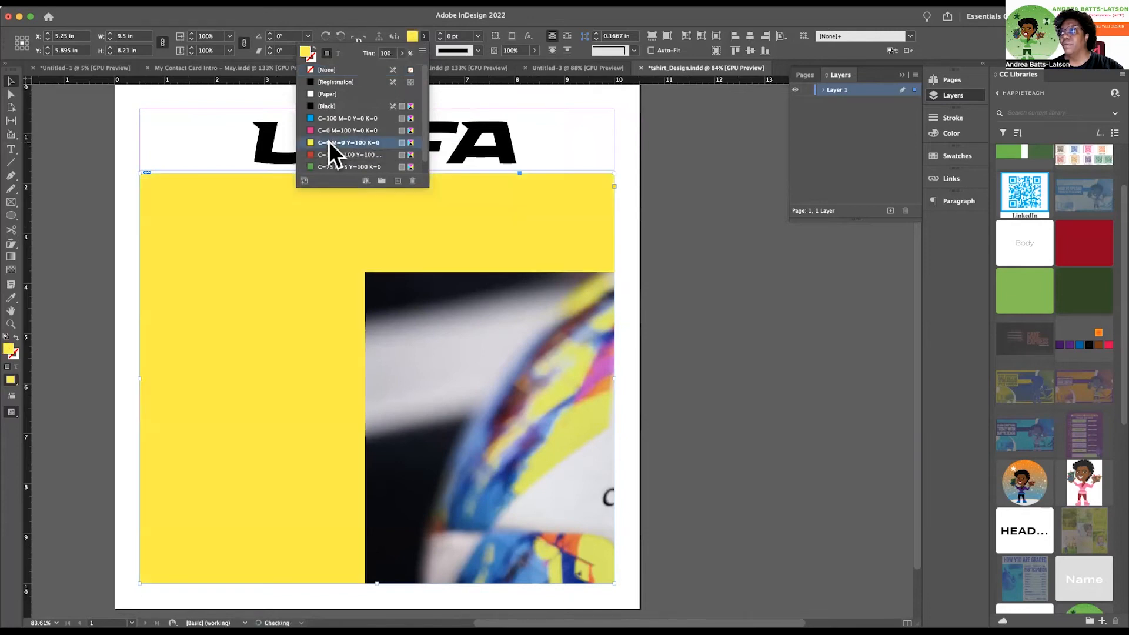
pyautogui.click(661, 223)
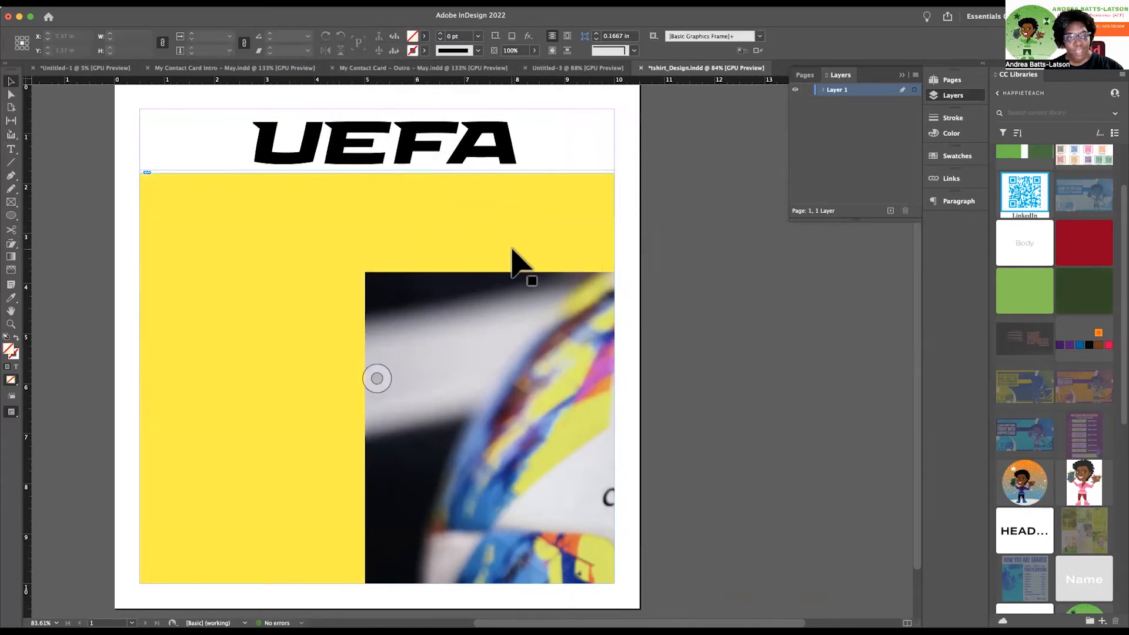
# Reposition the photo content inside the yellow frame, ending at about X 9.18, Y 4.88 in.
pyautogui.click(377, 378)
pyautogui.moveTo(378, 378); pyautogui.dragTo(565, 290)
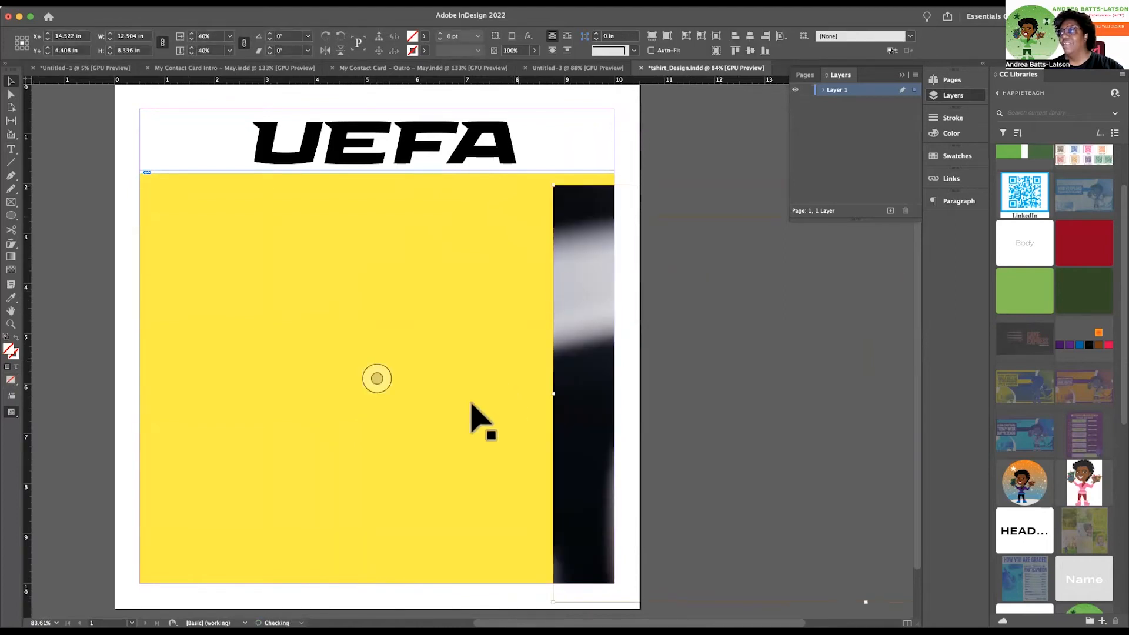
pyautogui.moveTo(378, 378); pyautogui.dragTo(114, 405)
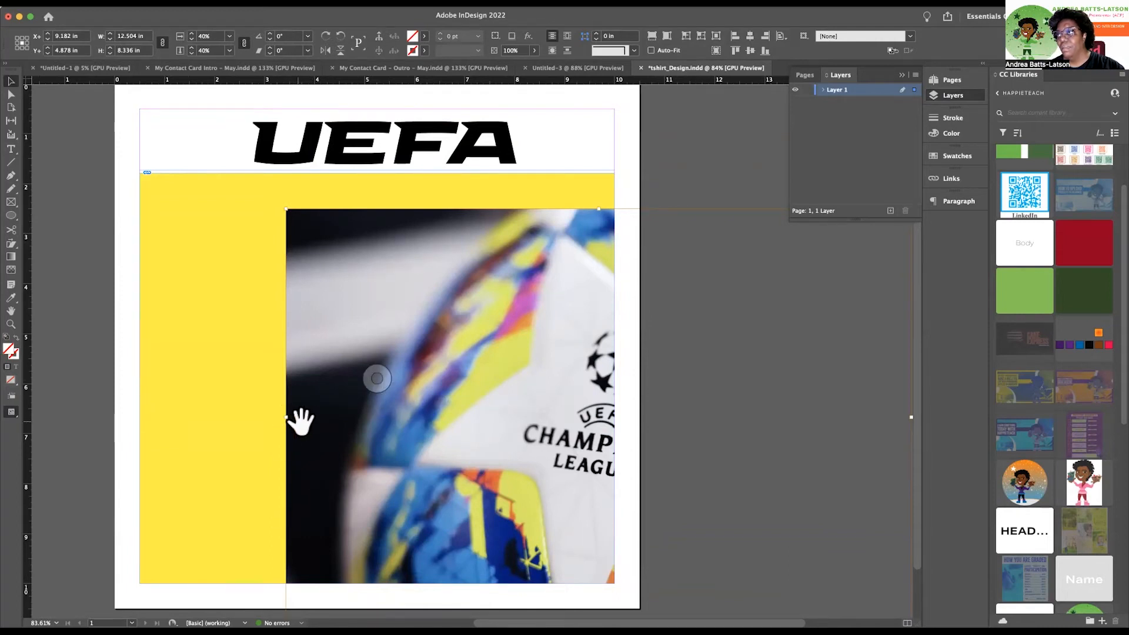
# Scale the photo content down to about 8.02 by 5.37 in and position it centrally inside the yellow frame.
pyautogui.moveTo(280, 203); pyautogui.dragTo(399, 273)
pyautogui.moveTo(490, 340); pyautogui.dragTo(511, 357)
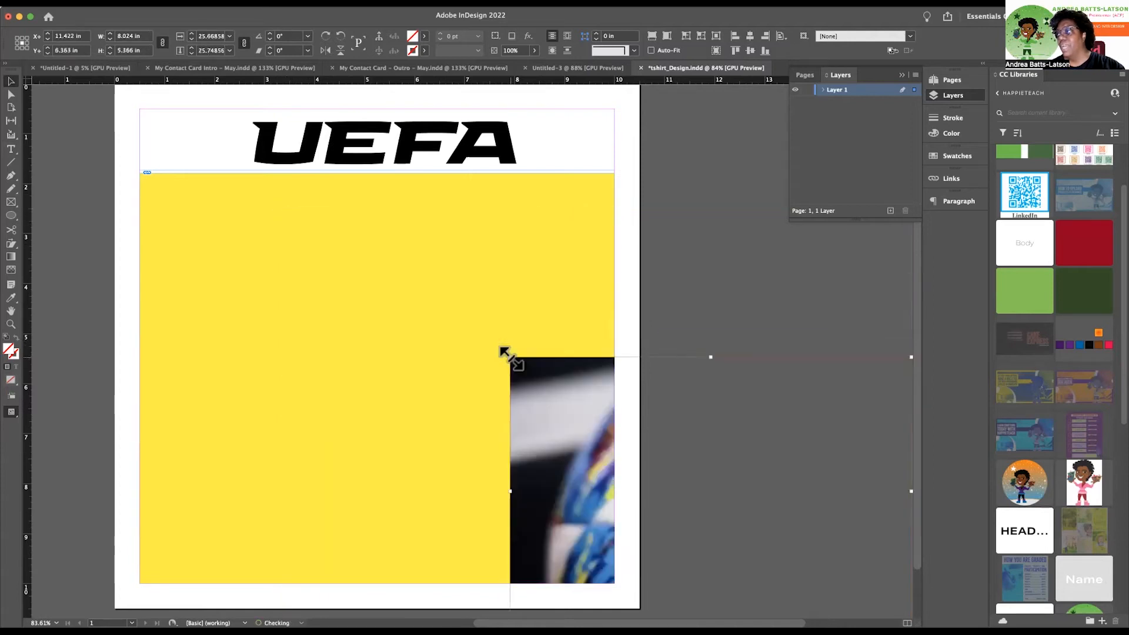
pyautogui.moveTo(562, 418); pyautogui.dragTo(190, 244)
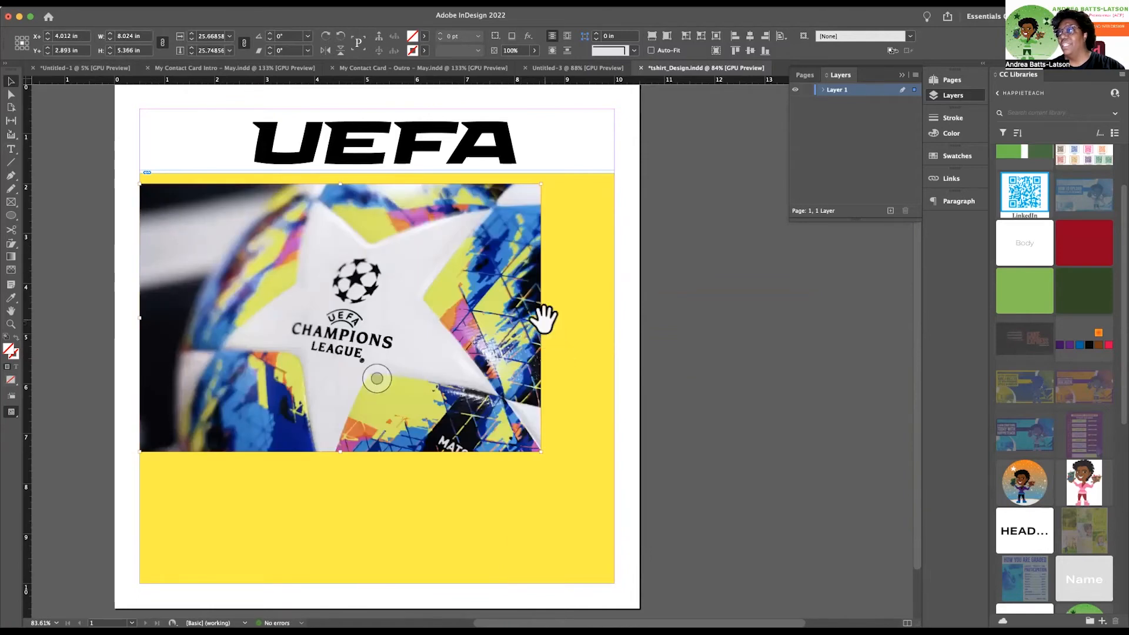
pyautogui.moveTo(544, 317); pyautogui.dragTo(391, 327)
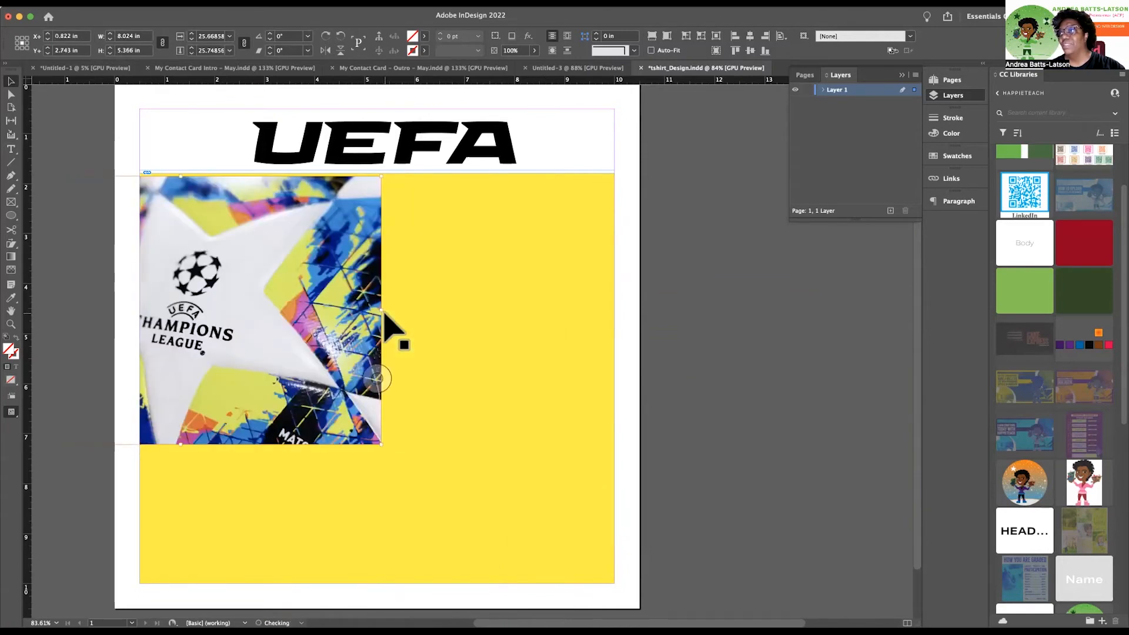
pyautogui.moveTo(260, 259); pyautogui.dragTo(456, 344)
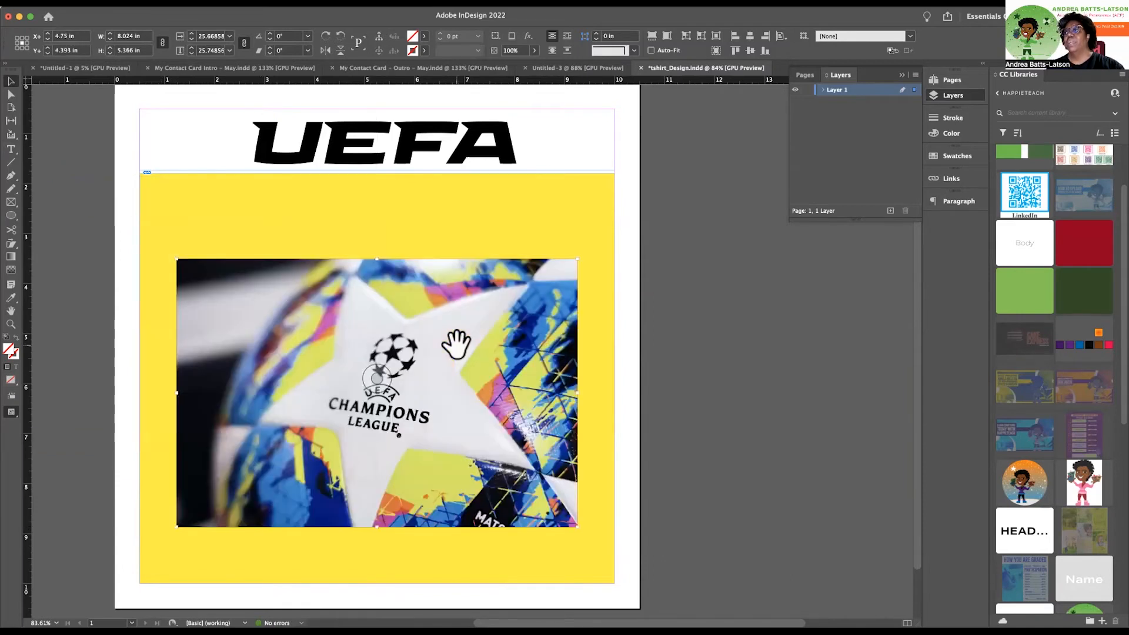
# Undo the photo content's moves and resizing together with the frame's yellow fill.
pyautogui.press('super+z')
pyautogui.press('super+z')
pyautogui.press('super+z')
pyautogui.press('super+z')
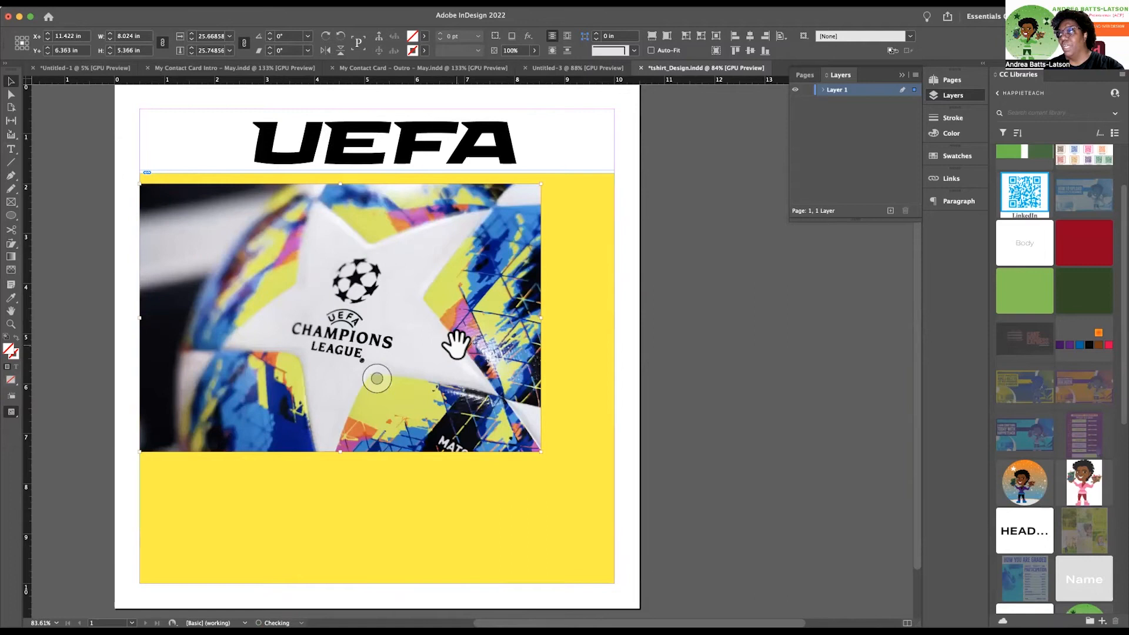
pyautogui.press('super+z')
pyautogui.press('super+z')
pyautogui.press('super+z')
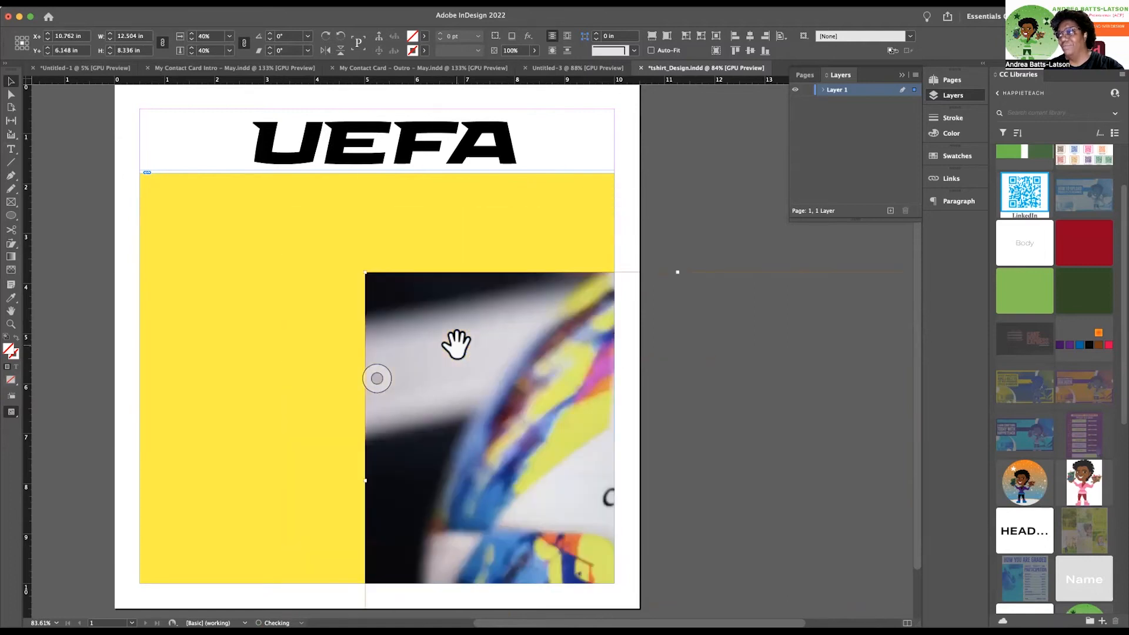
pyautogui.press('super+z')
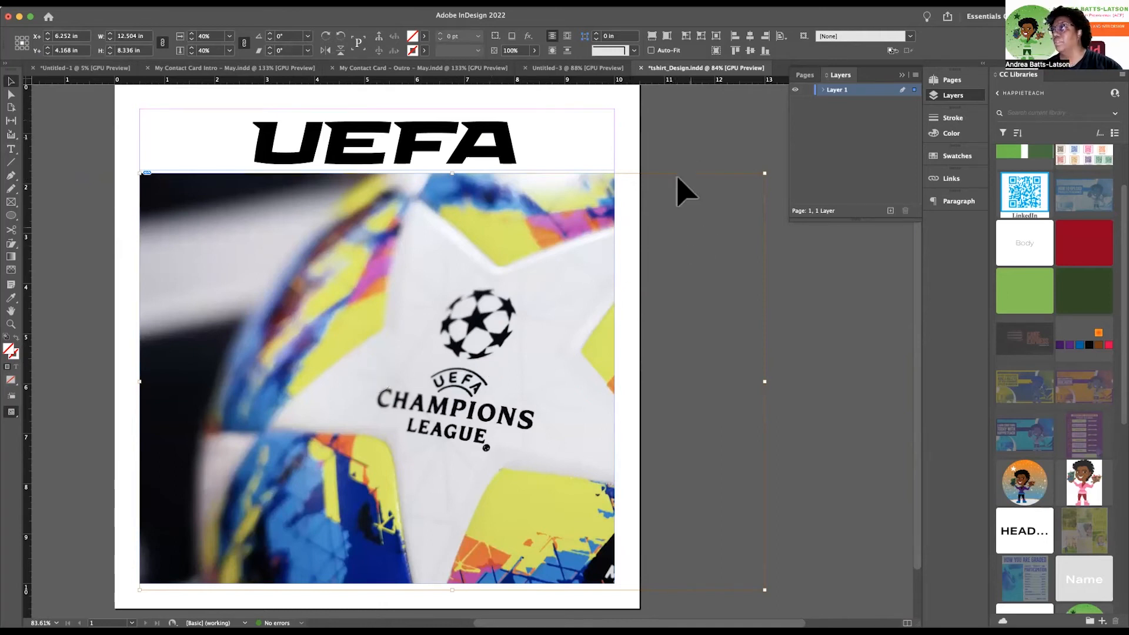
# Shift the ball photo's content left inside its frame to X 3.252 in, aligning its right edge with the frame's right edge.
pyautogui.click(706, 141)
pyautogui.click(470, 274)
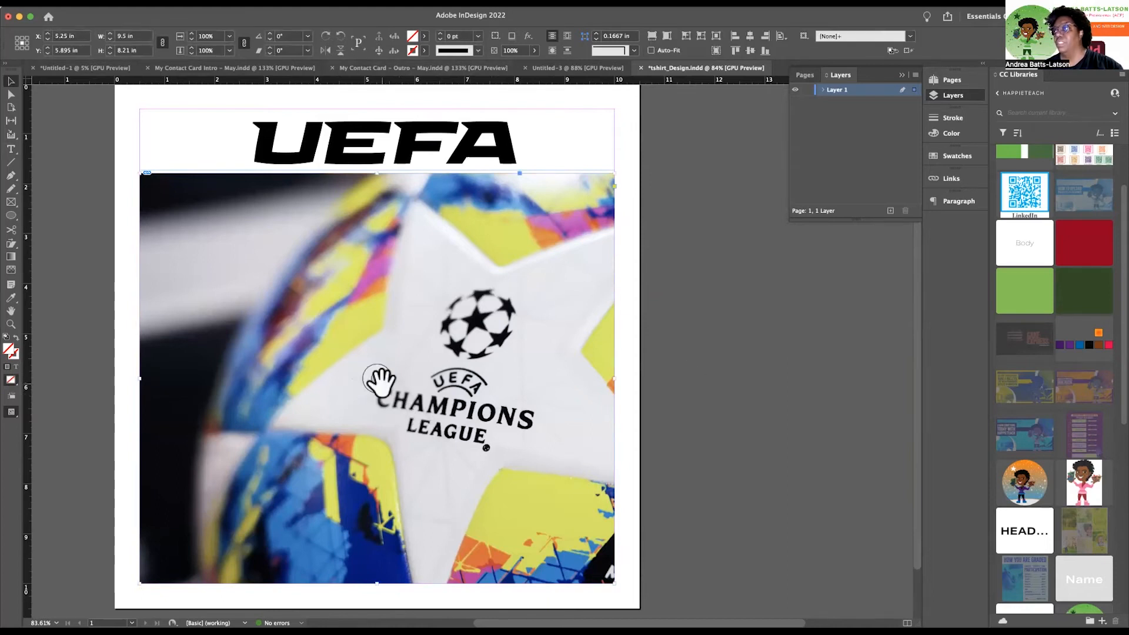
pyautogui.click(380, 381)
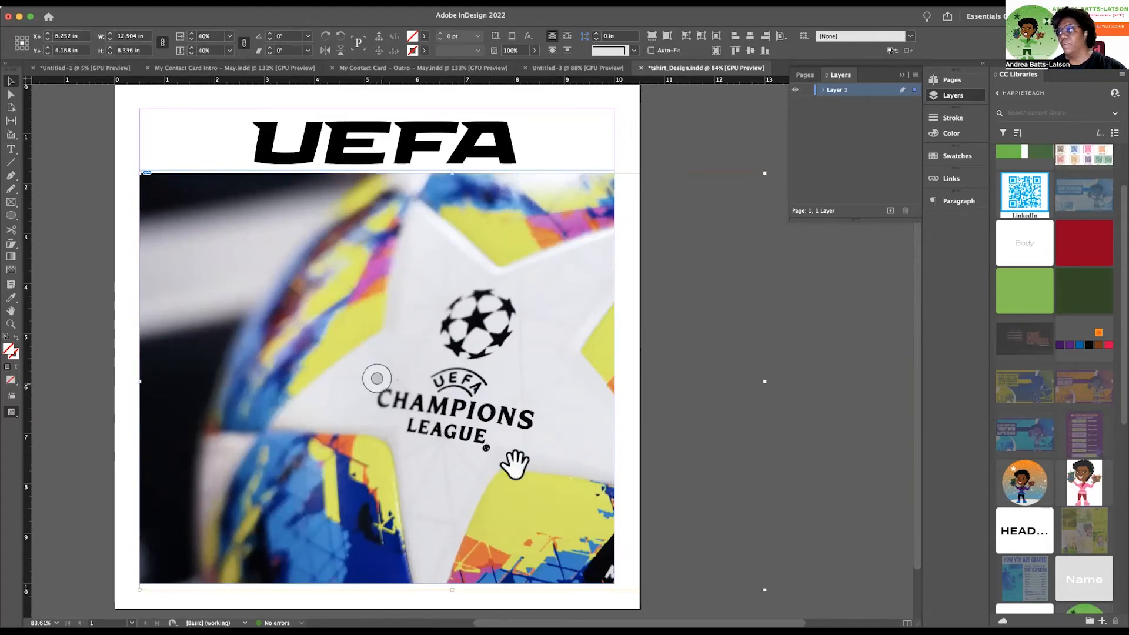
pyautogui.hotkey('shift', 'Left')
pyautogui.hotkey('shift', 'Left')
pyautogui.hotkey('shift', 'Left')
pyautogui.hotkey('shift', 'Left')
pyautogui.hotkey('shift', 'Left')
pyautogui.hotkey('shift', 'Left')
pyautogui.hotkey('shift', 'Left')
pyautogui.hotkey('shift', 'Left')
pyautogui.hotkey('shift', 'Left')
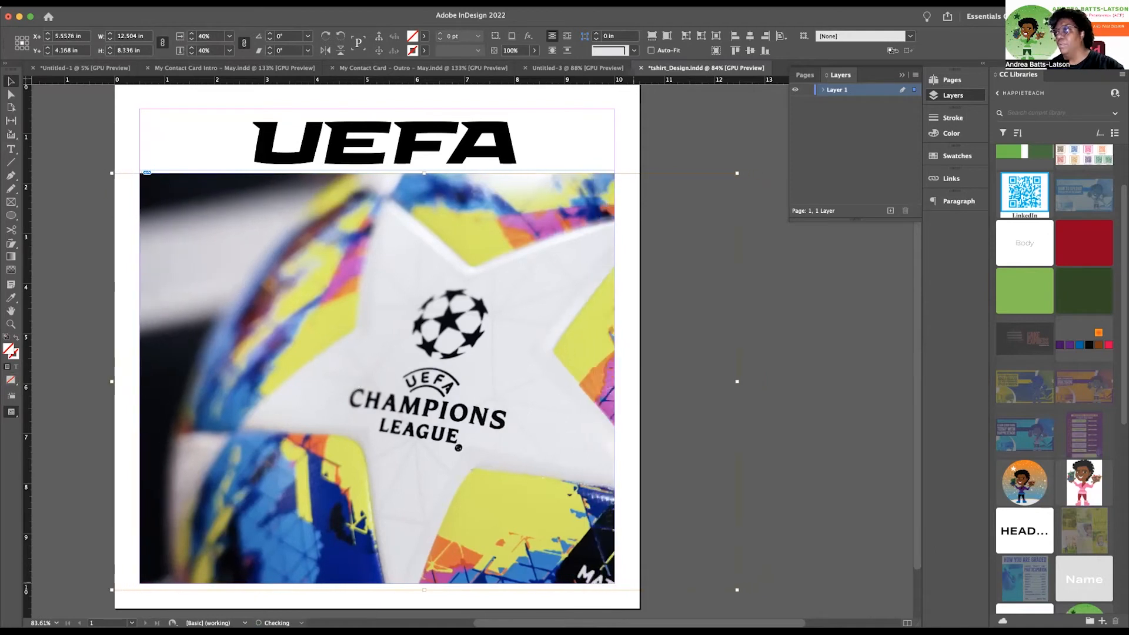
pyautogui.hotkey('shift', 'Left')
pyautogui.hotkey('shift', 'Left')
pyautogui.hotkey('shift', 'Left')
pyautogui.hotkey('shift', 'Left')
pyautogui.hotkey('shift', 'Left')
pyautogui.hotkey('shift', 'Left')
pyautogui.hotkey('shift', 'Left')
pyautogui.hotkey('shift', 'Left')
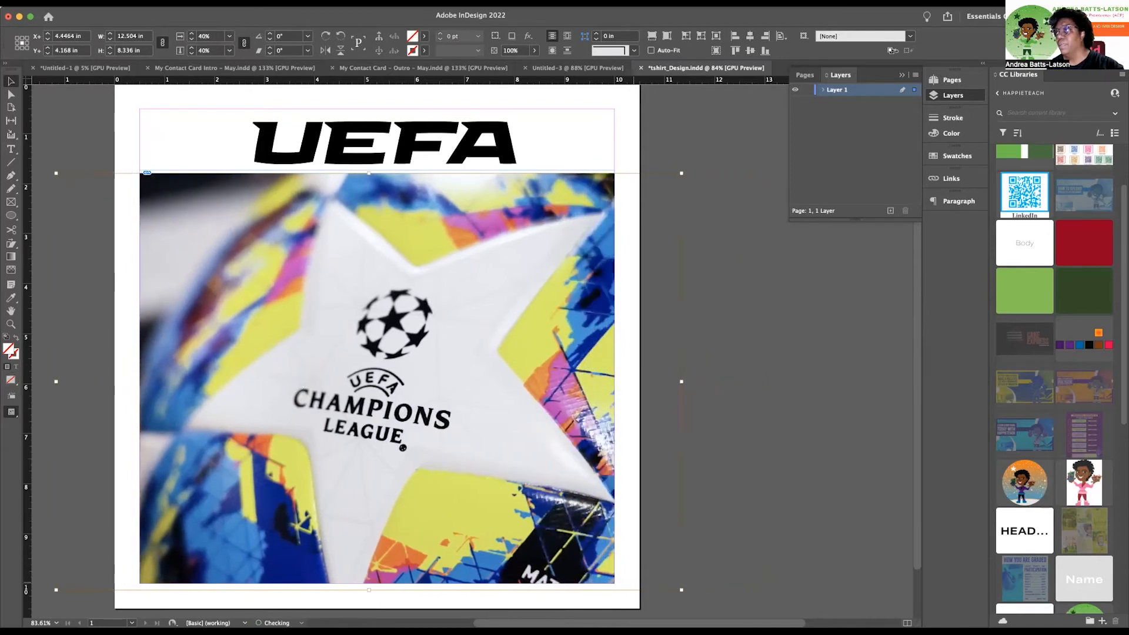
pyautogui.hotkey('shift', 'Left')
pyautogui.hotkey('shift', 'Left')
pyautogui.hotkey('shift', 'Left')
pyautogui.hotkey('shift', 'Left')
pyautogui.hotkey('shift', 'Left')
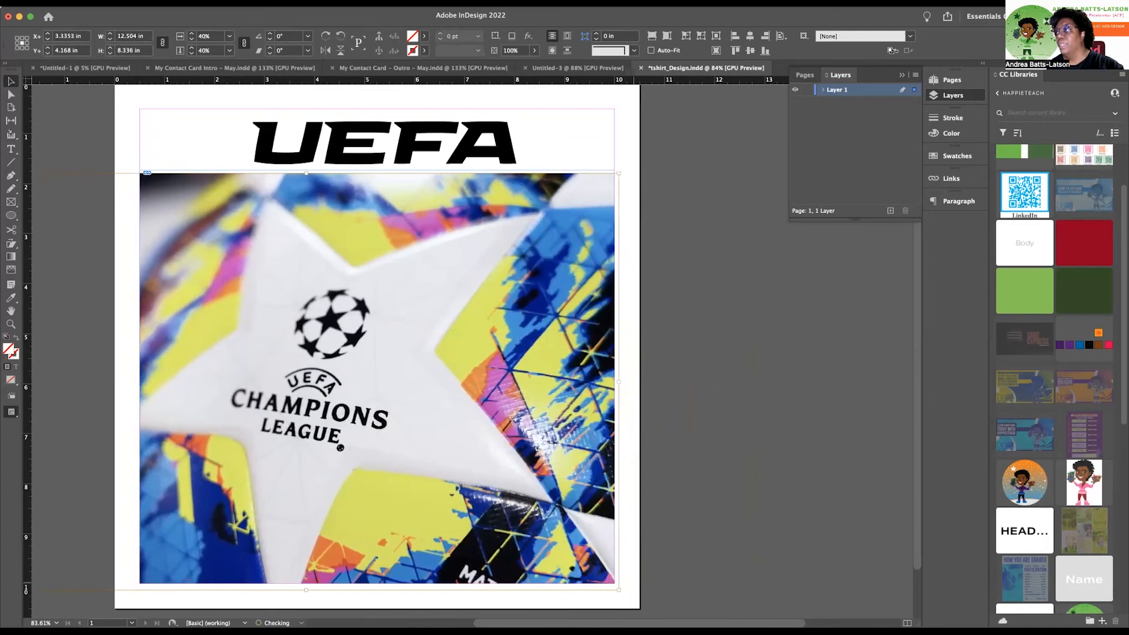
pyautogui.hotkey('shift', 'Right')
pyautogui.press('Left')
pyautogui.press('Left')
pyautogui.press('Left')
pyautogui.press('Left')
pyautogui.press('Left')
pyautogui.press('Left')
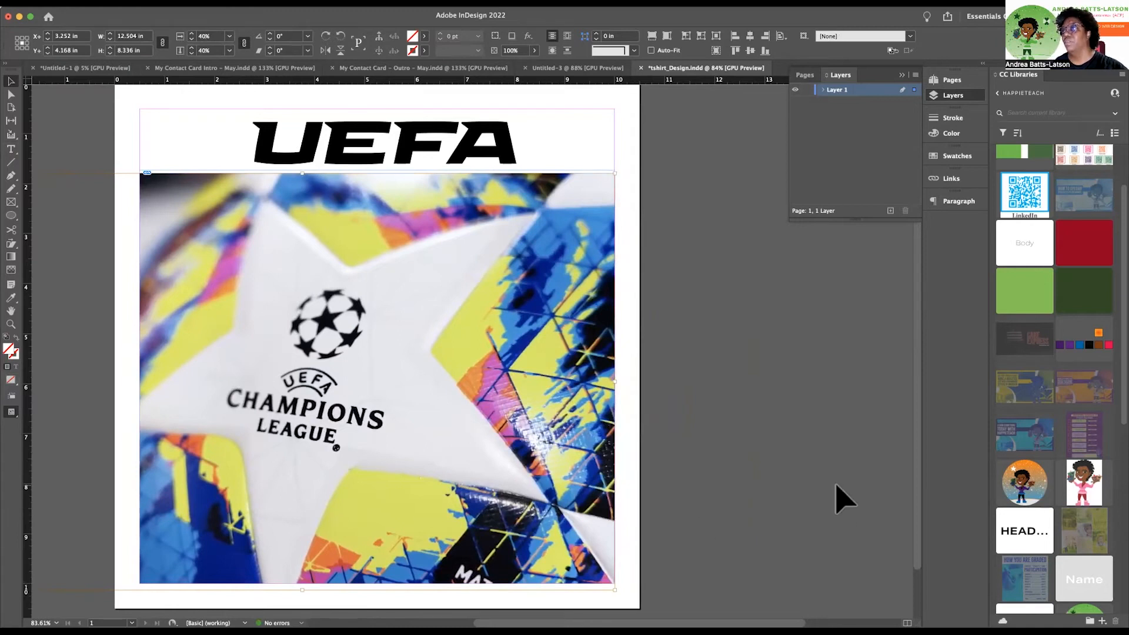
pyautogui.click(843, 499)
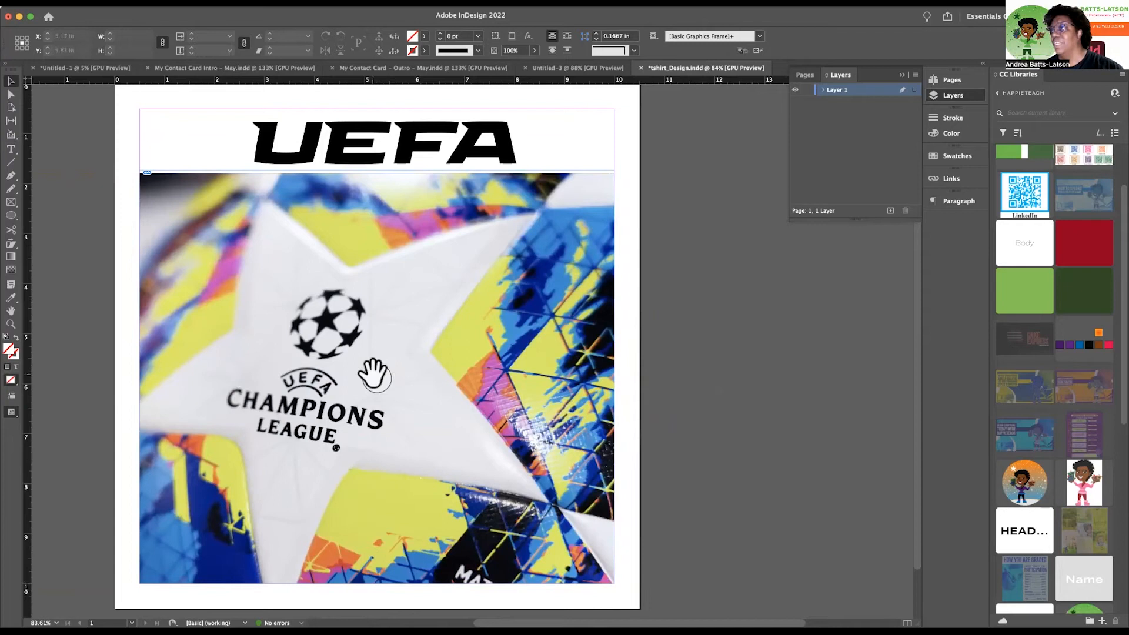
# Enlarge the photo content proportionally from its upper-left corner to about 45%, roughly 14.06 by 9.38 in.
pyautogui.click(374, 375)
pyautogui.scroll(2, 222, 202)
pyautogui.hscroll(-1, 222, 202)
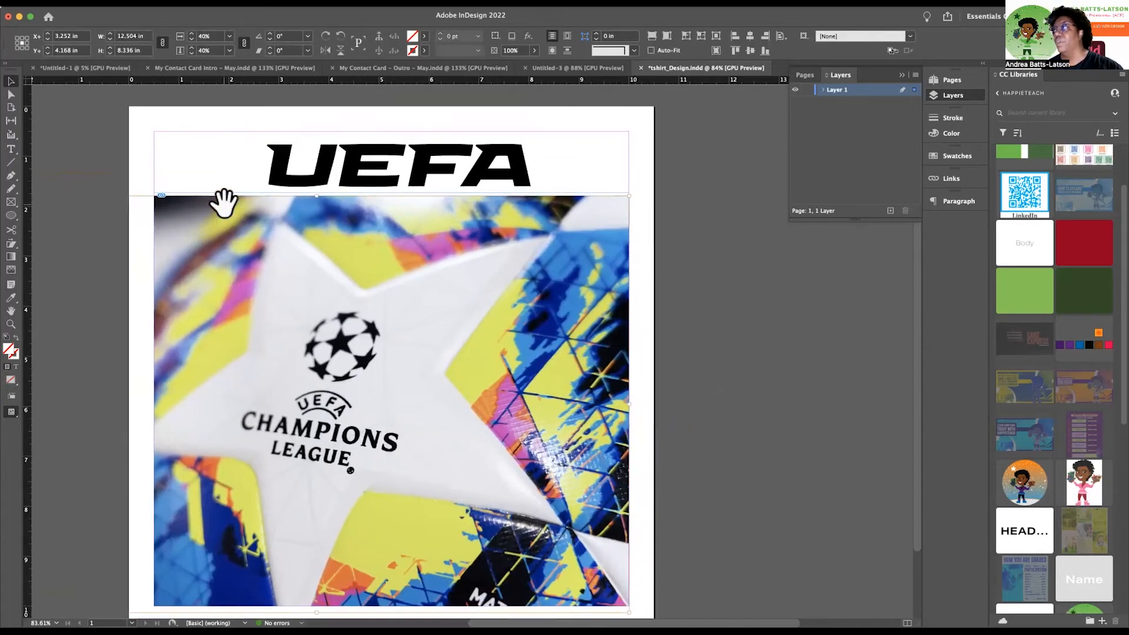
pyautogui.hscroll(-4, 222, 202)
pyautogui.scroll(1, 221, 202)
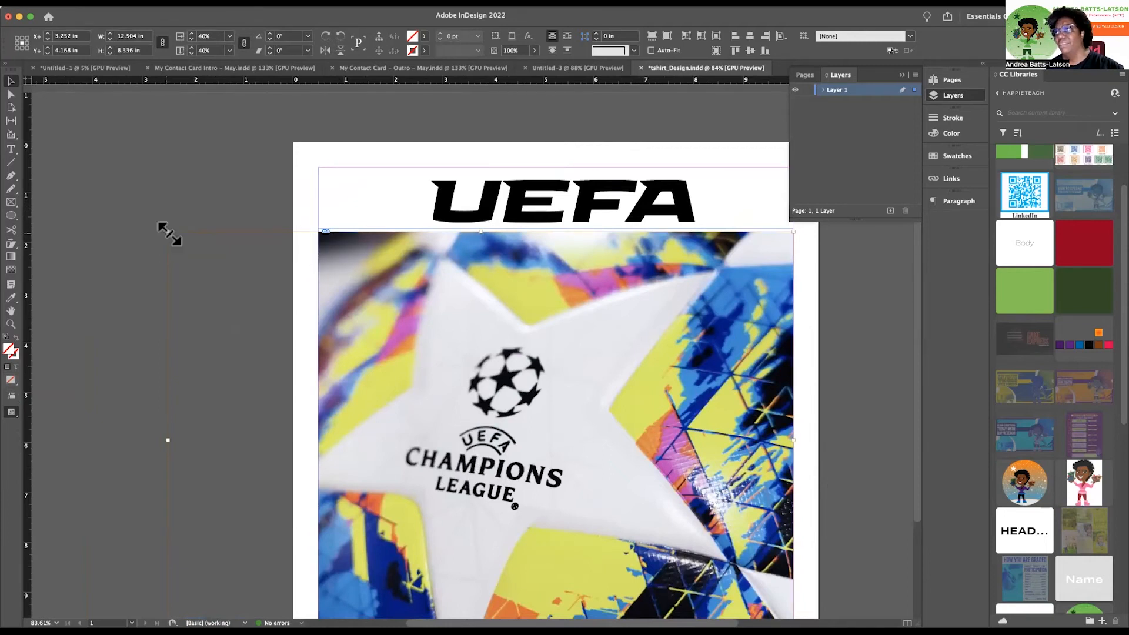
pyautogui.moveTo(170, 233); pyautogui.dragTo(138, 212)
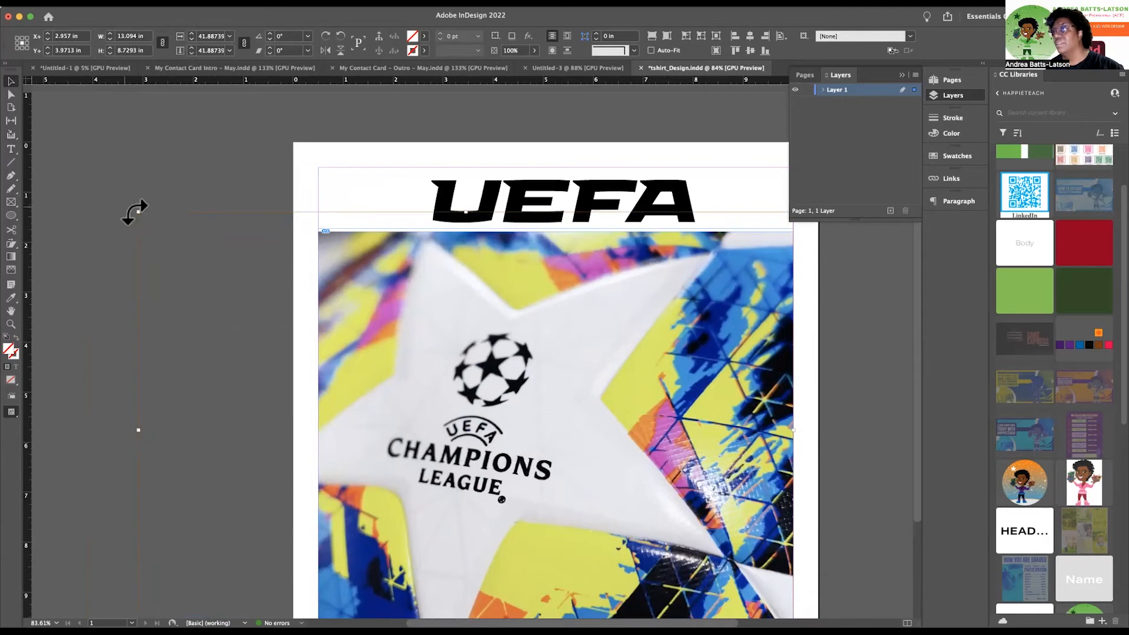
pyautogui.moveTo(139, 211); pyautogui.dragTo(94, 182)
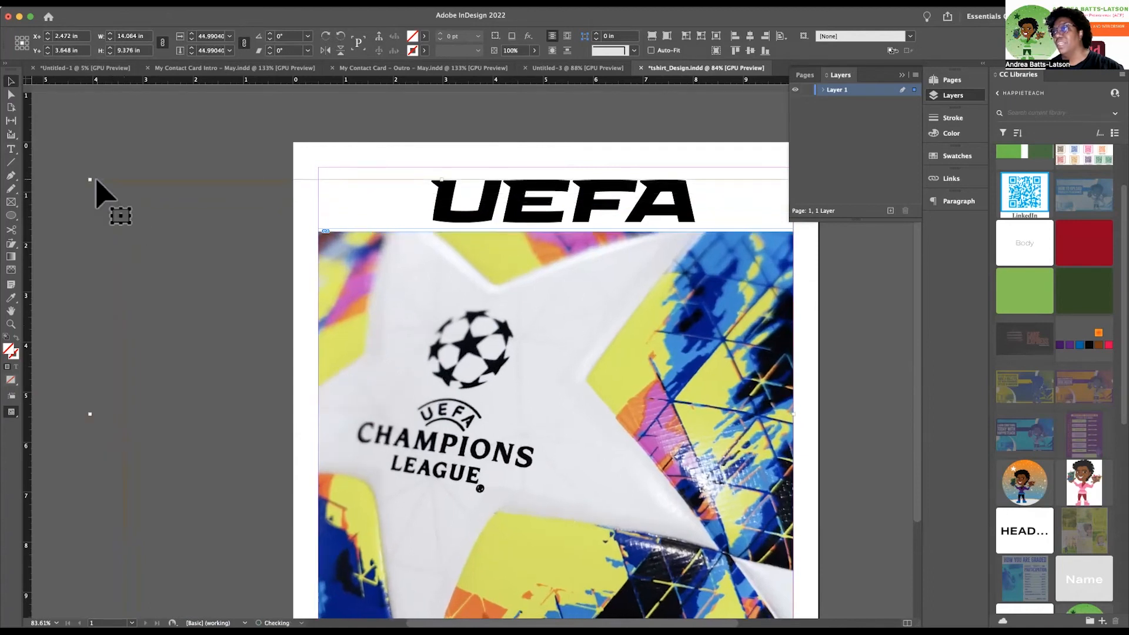
# Deselect the photo and preview the whole page without guides or frame edges to examine the enlarged ball photo under the heading.
pyautogui.click(871, 527)
pyautogui.scroll(-3, 871, 526)
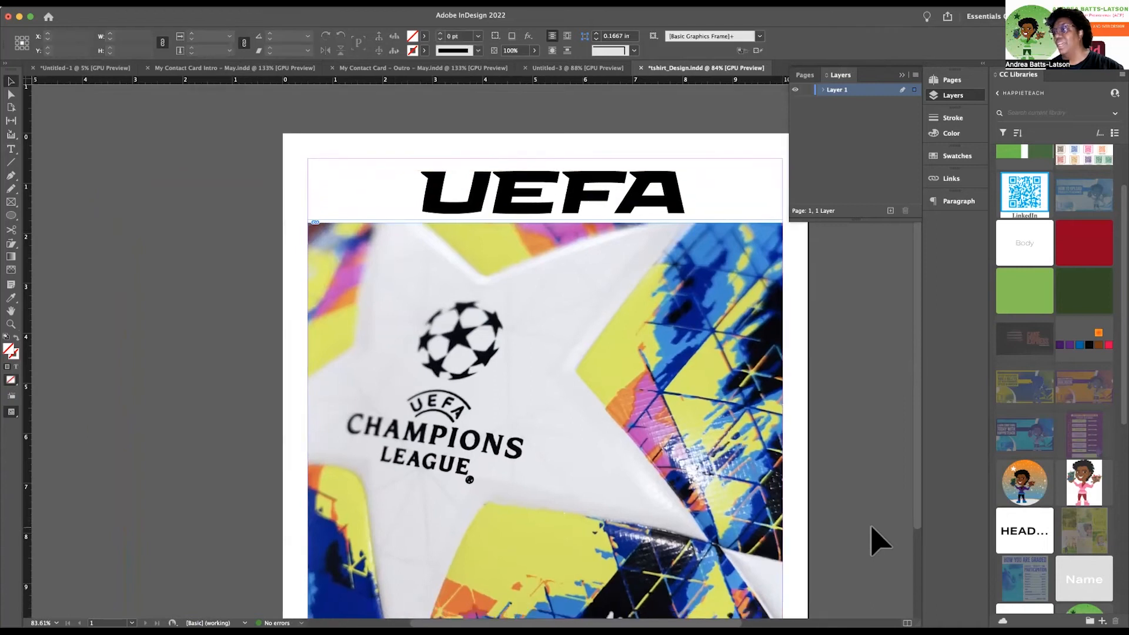
pyautogui.hscroll(5, 871, 527)
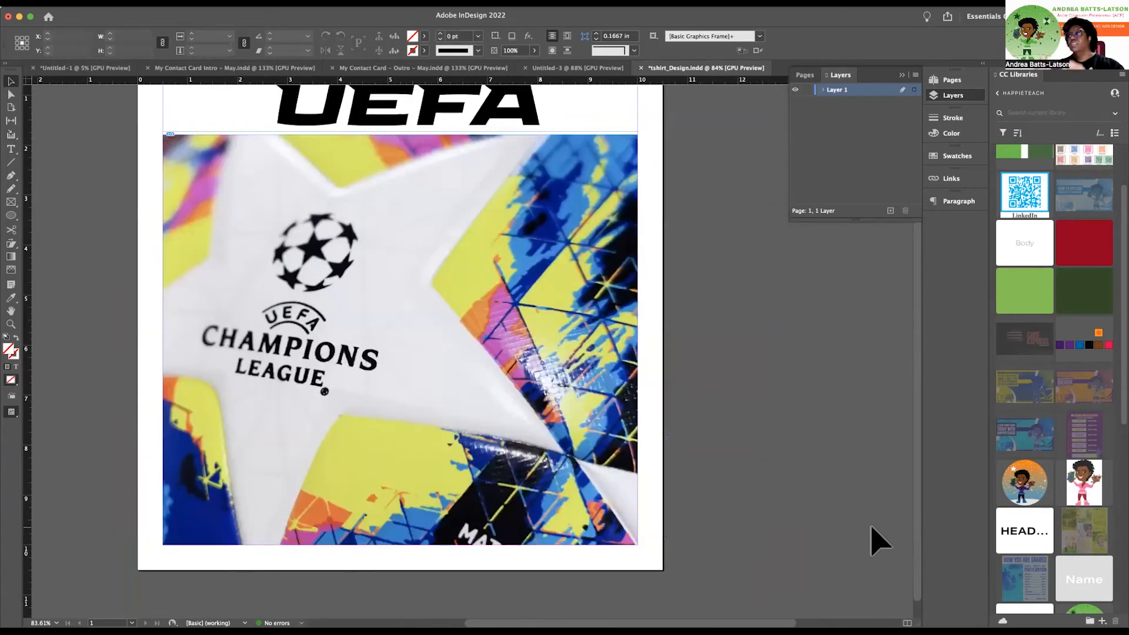
pyautogui.scroll(1, 871, 527)
pyautogui.hscroll(-1, 871, 527)
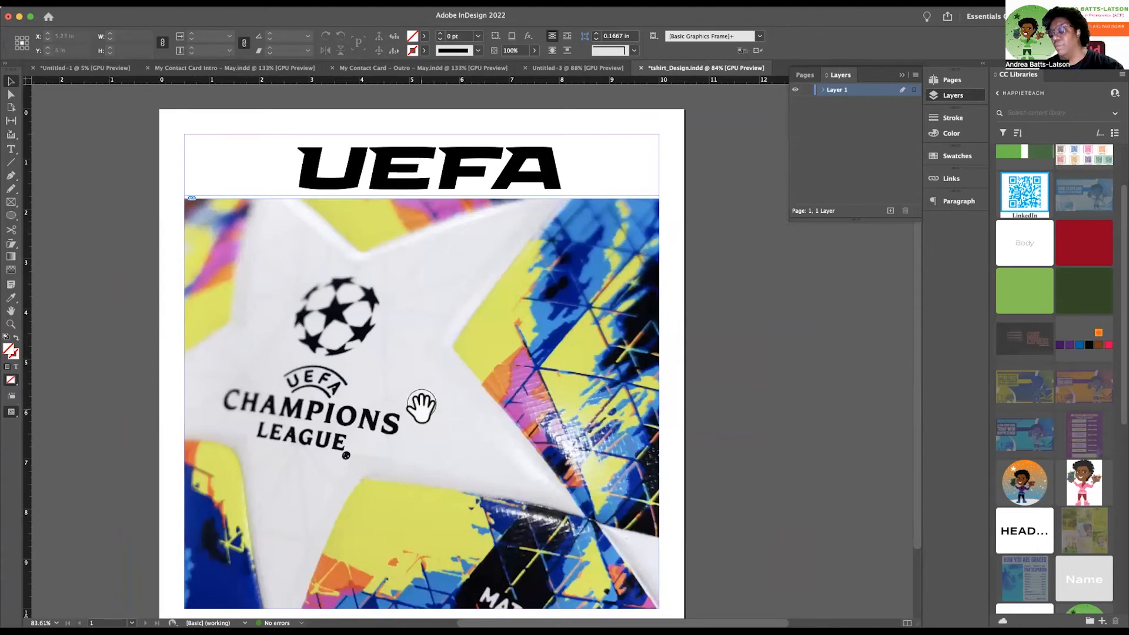
pyautogui.press('w')
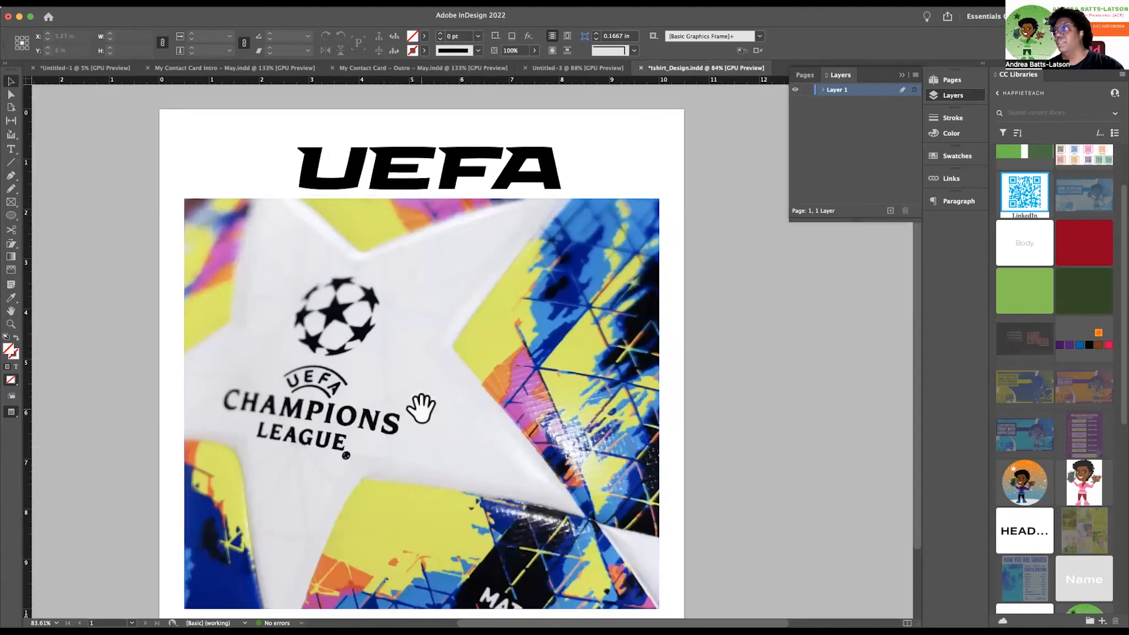
pyautogui.scroll(-2, 421, 409)
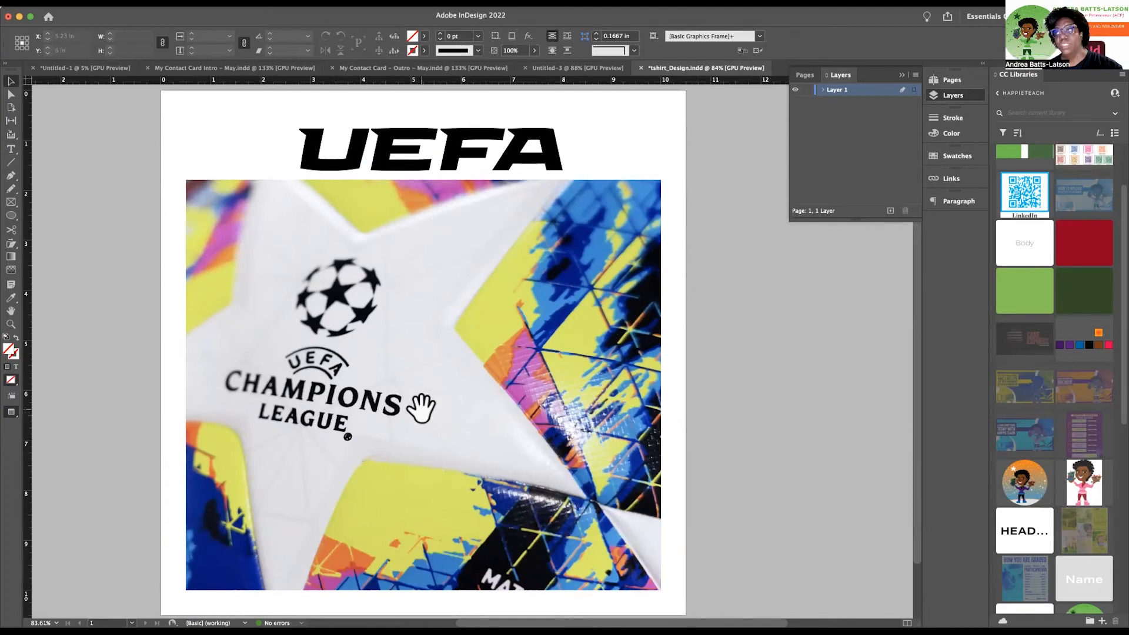
pyautogui.click(469, 425)
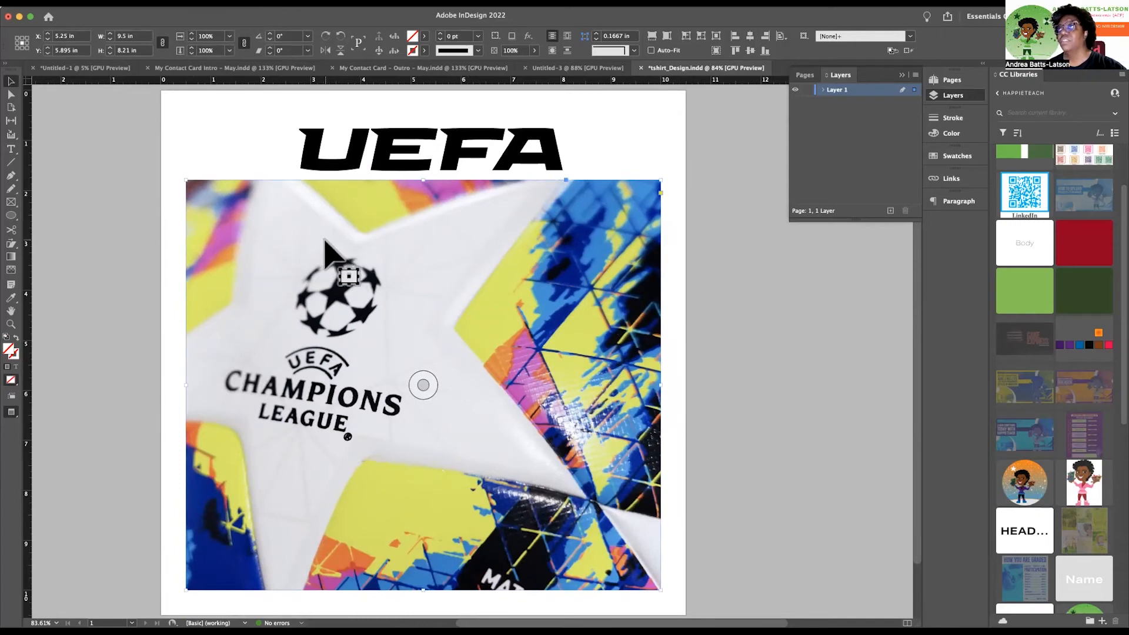
pyautogui.click(87, 148)
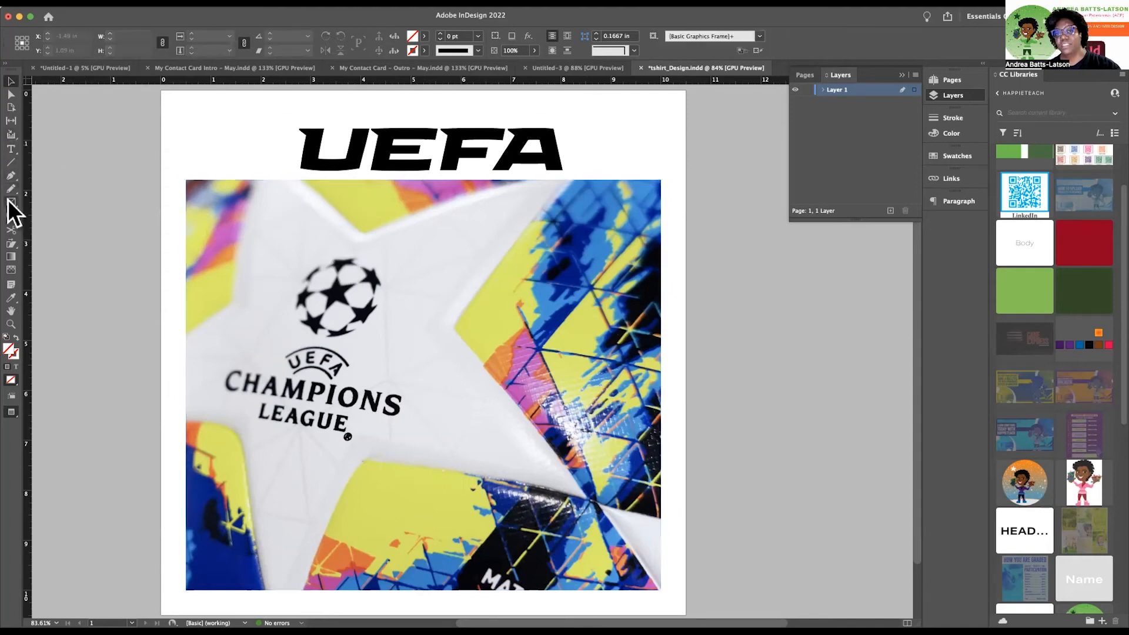
# Create an ellipse 9.5 in wide and 9.5 in high over the ball photo.
pyautogui.moveTo(10, 216); pyautogui.dragTo(41, 230)
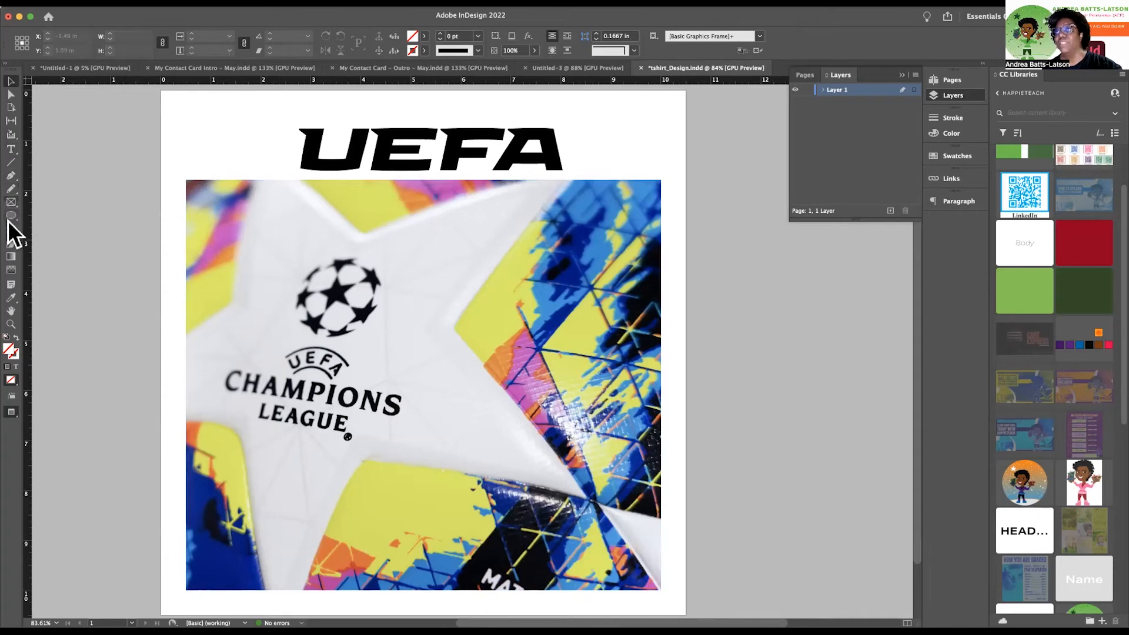
pyautogui.click(270, 223)
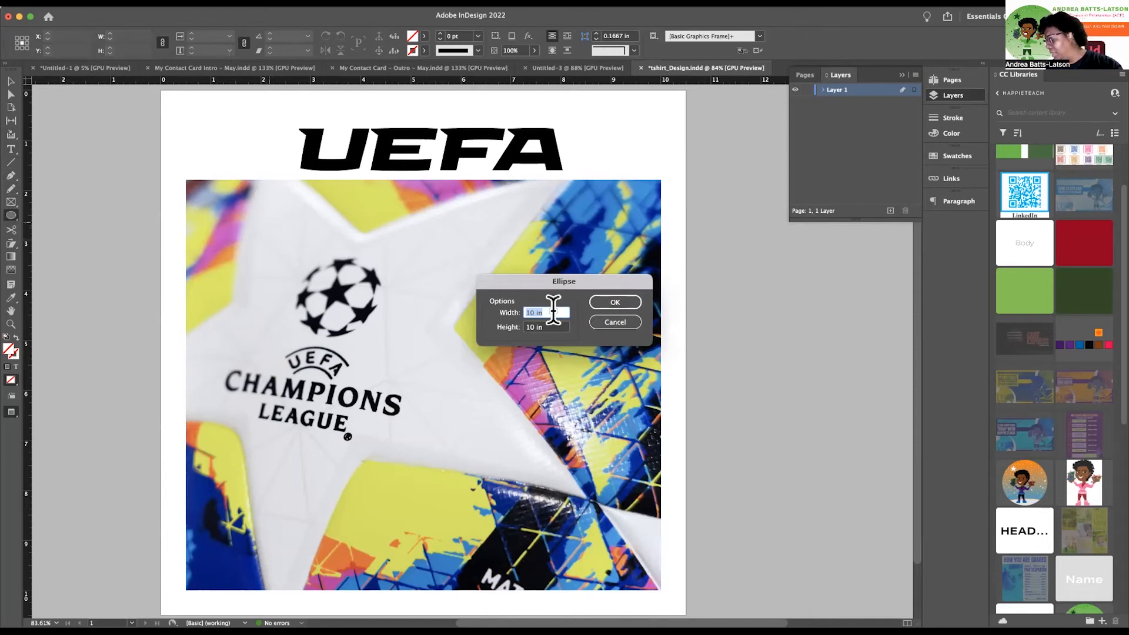
pyautogui.write('9.5')
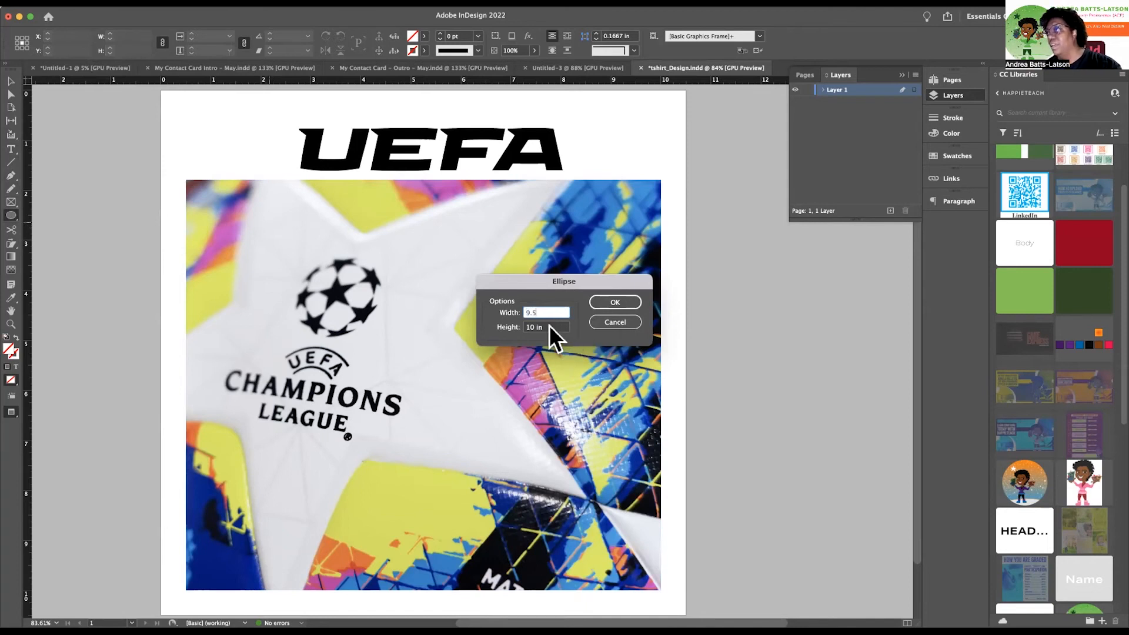
pyautogui.press('Tab')
pyautogui.write('9')
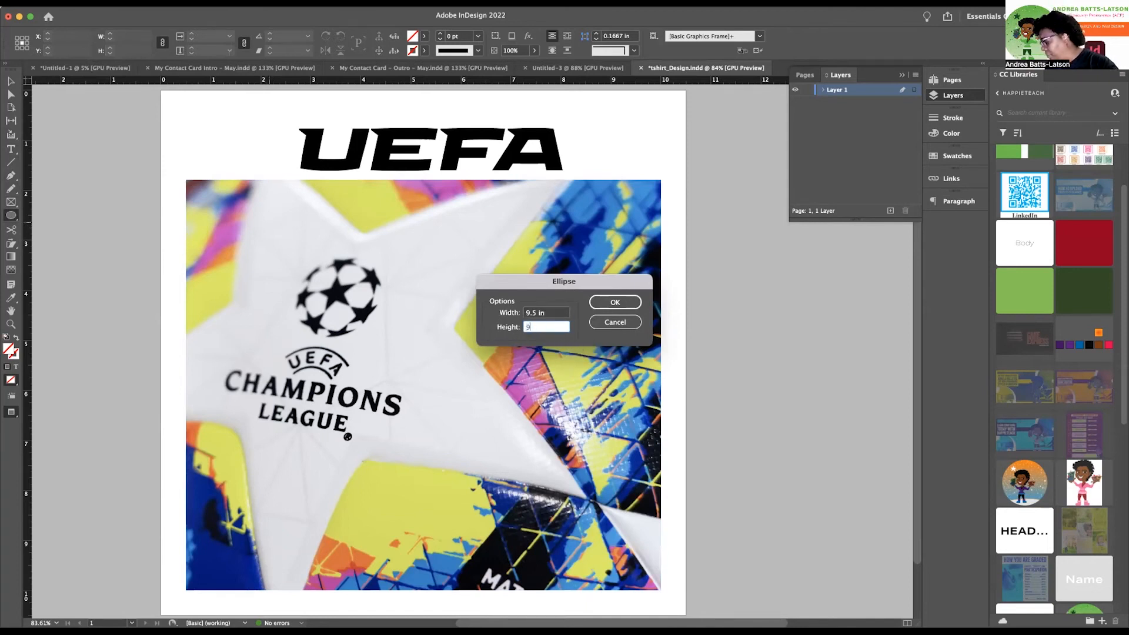
pyautogui.write('.')
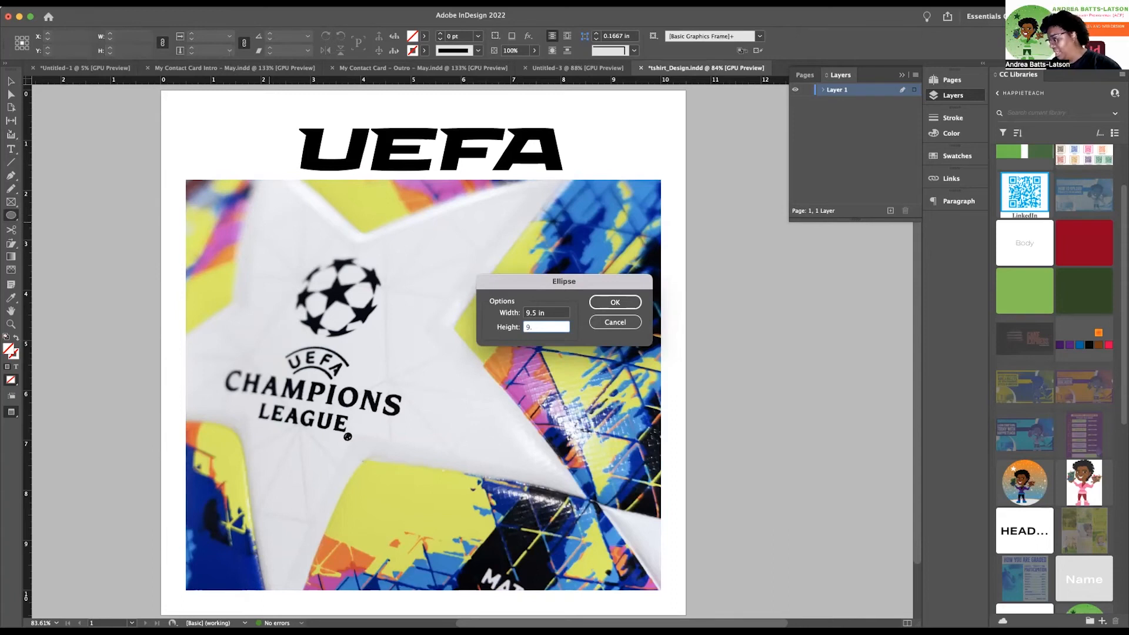
pyautogui.press('Tab')
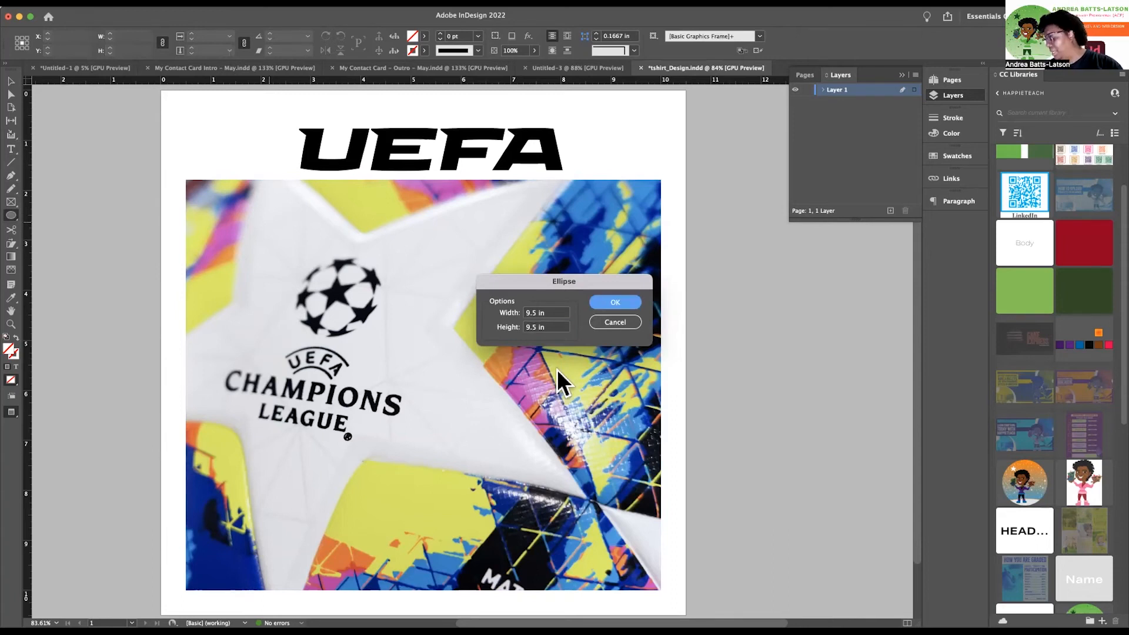
pyautogui.press('Return')
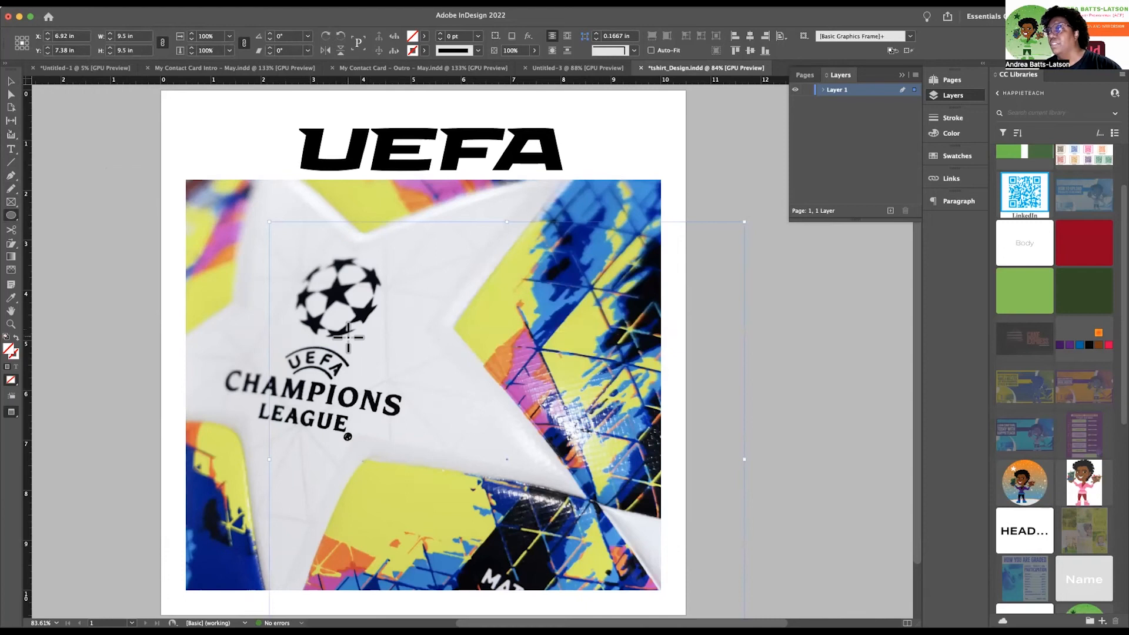
# Move the new circle over the photo to X 5.42 in, aligning its top edge with the photo's top.
pyautogui.click(11, 83)
pyautogui.moveTo(353, 339); pyautogui.dragTo(230, 263)
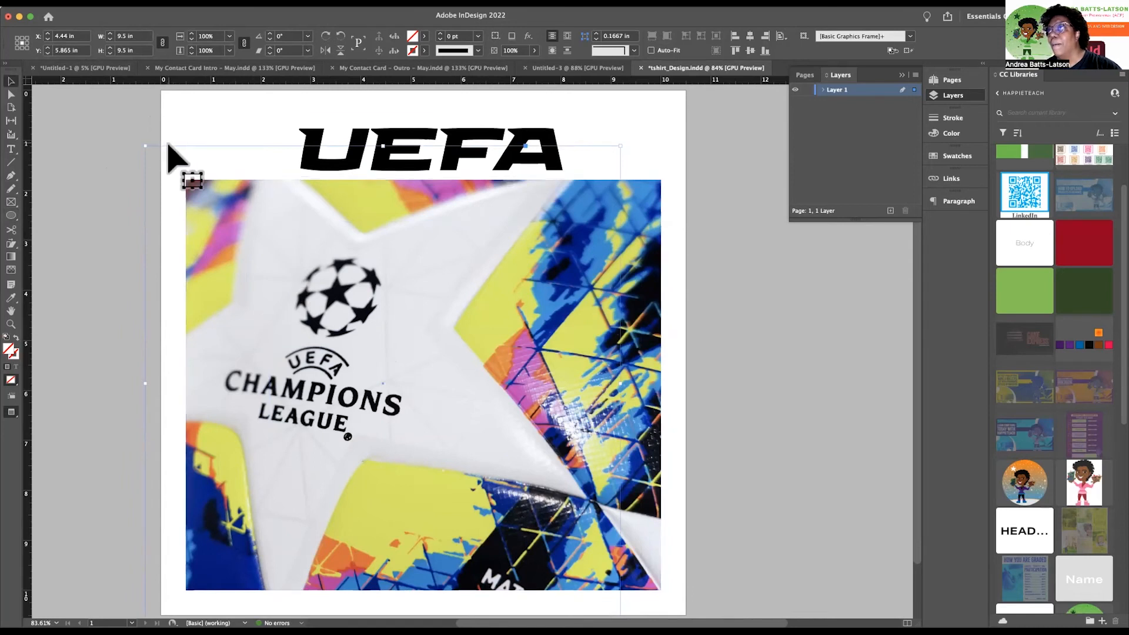
pyautogui.moveTo(176, 151); pyautogui.dragTo(226, 185)
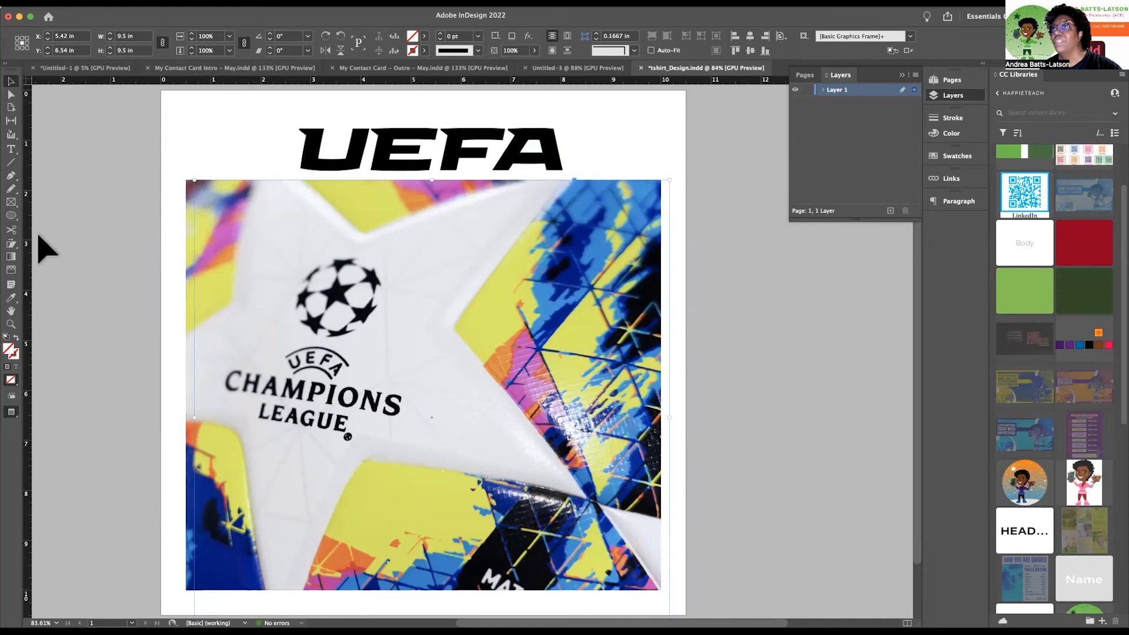
# Fill the circle with the cyan swatch C=100 M=0 Y=0 K=0.
pyautogui.click(422, 37)
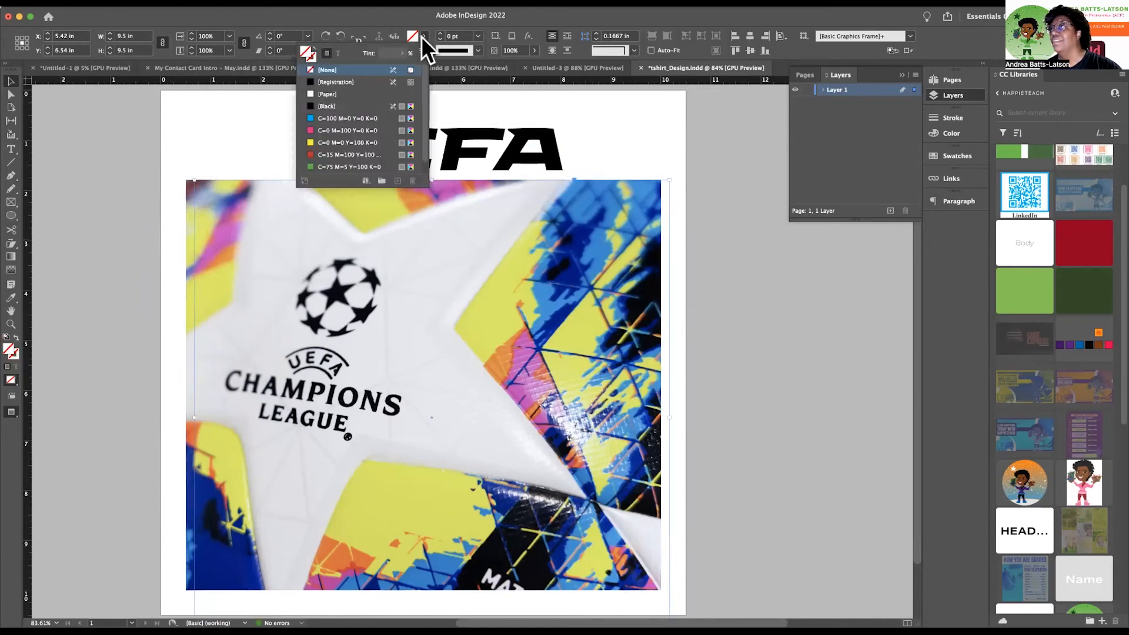
pyautogui.click(323, 118)
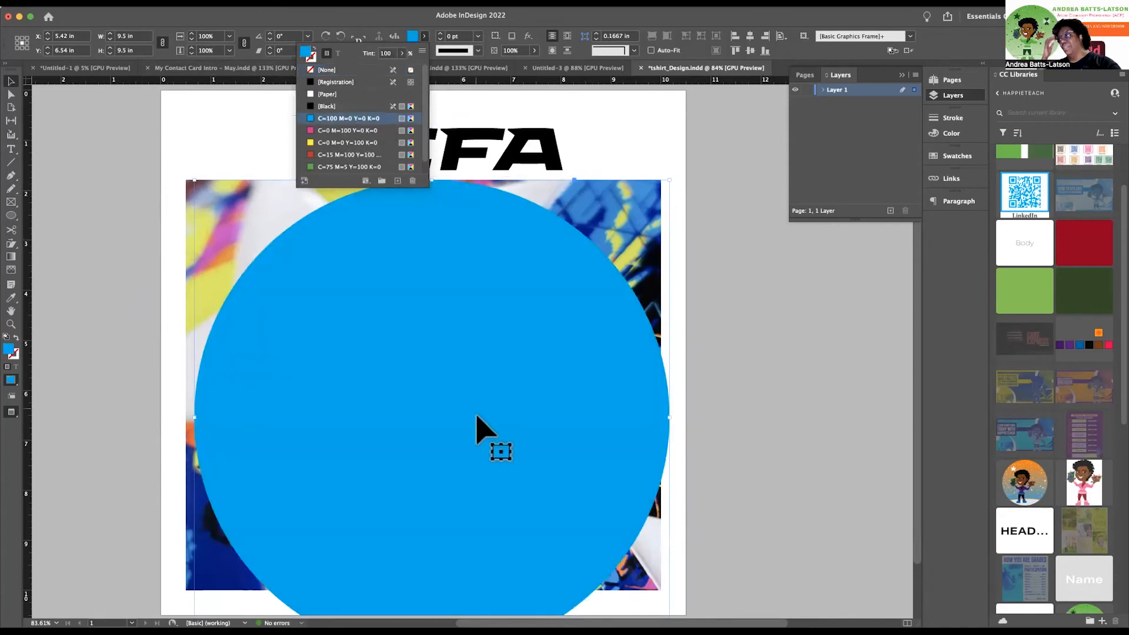
pyautogui.click(375, 301)
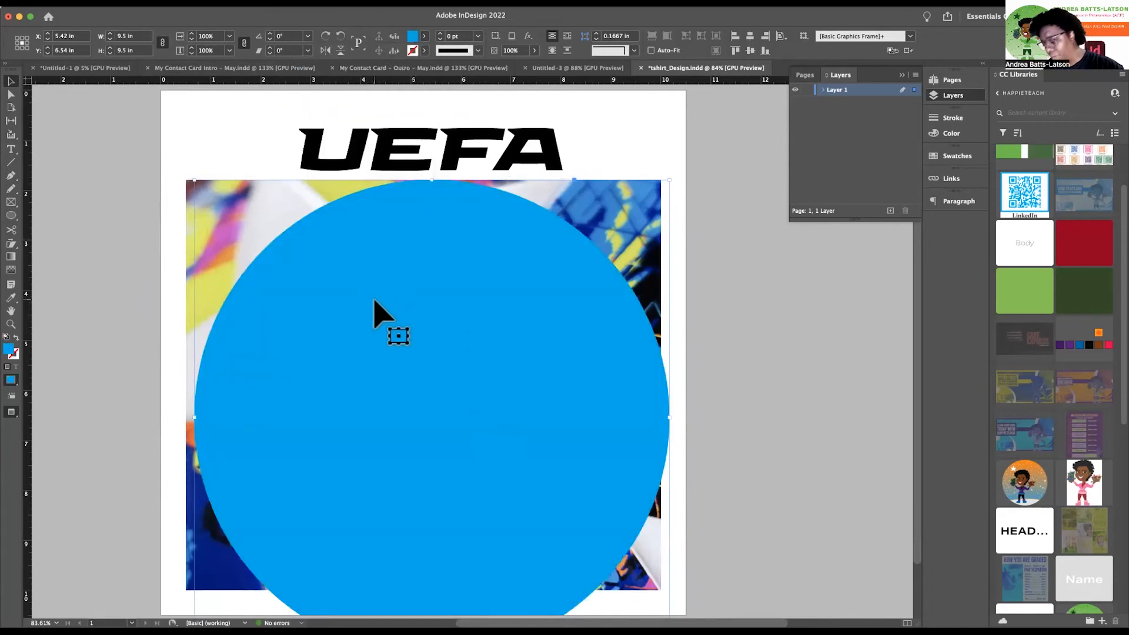
# Nudge the cyan circle left to X 5.2533 in so its sides line up with the photo's edges.
pyautogui.hotkey('shift', 'Left')
pyautogui.hotkey('shift', 'Left')
pyautogui.hotkey('shift', 'Right')
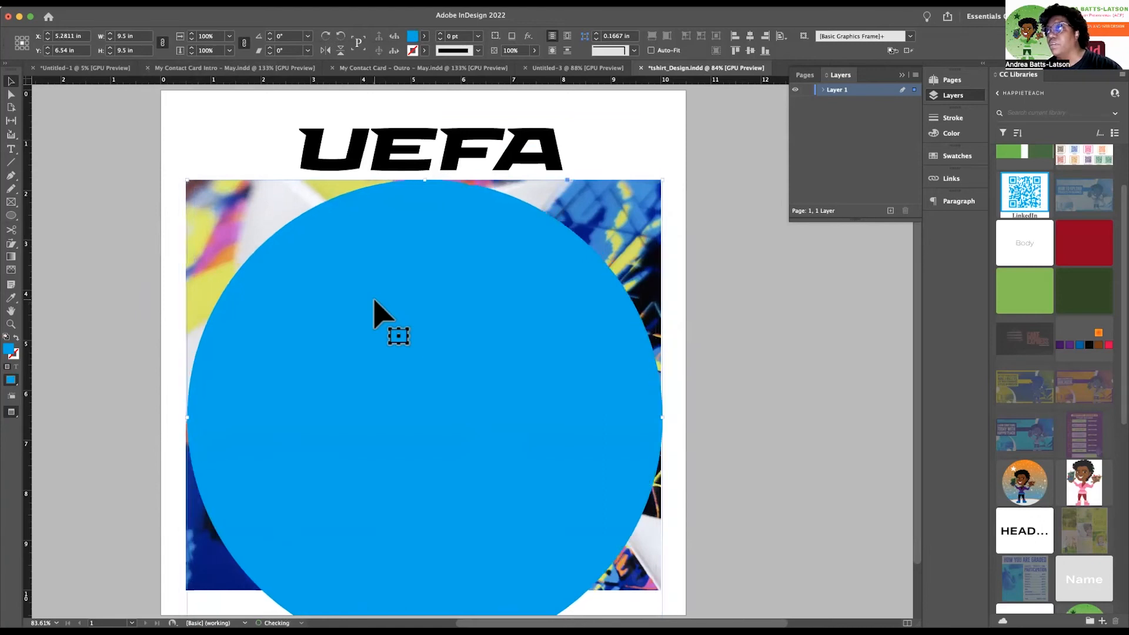
pyautogui.press('Left')
pyautogui.press('Left')
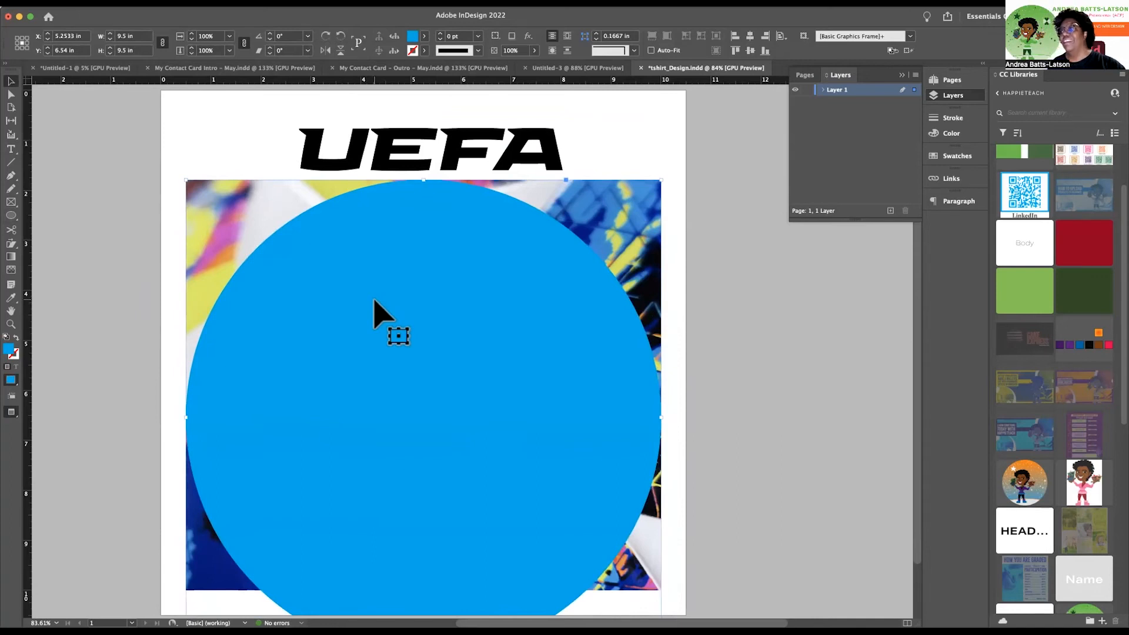
# Examine the circle's fit against the photo and page edges, and switch preview off to check its full outline.
pyautogui.scroll(-2, 374, 300)
pyautogui.scroll(3, 374, 300)
pyautogui.hscroll(1, 374, 300)
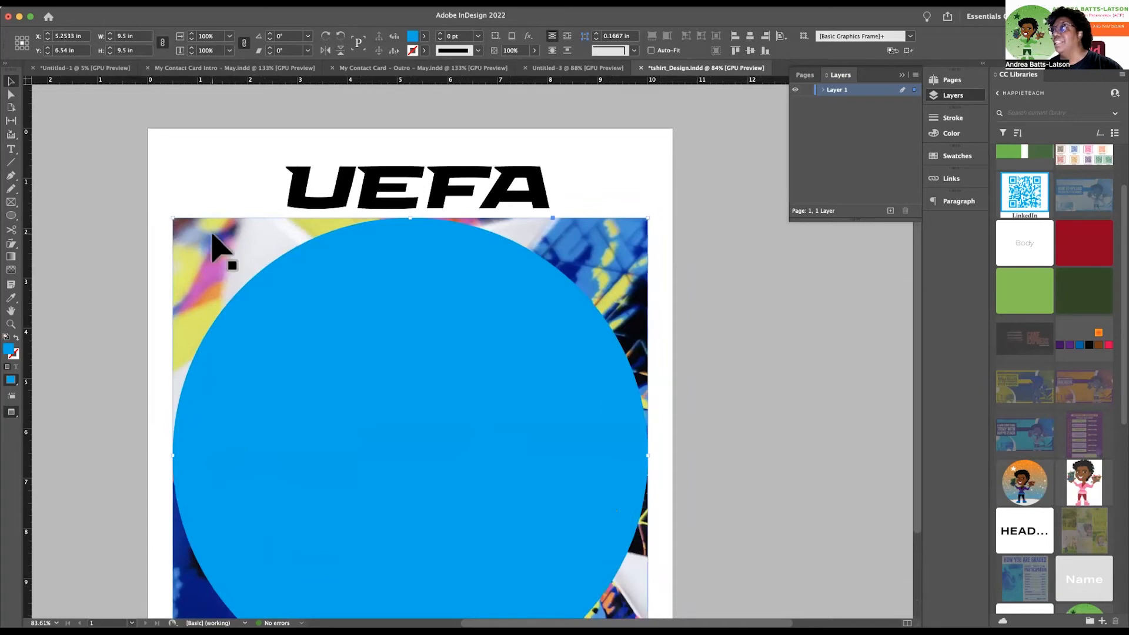
pyautogui.scroll(-2, 213, 235)
pyautogui.hscroll(-1, 213, 236)
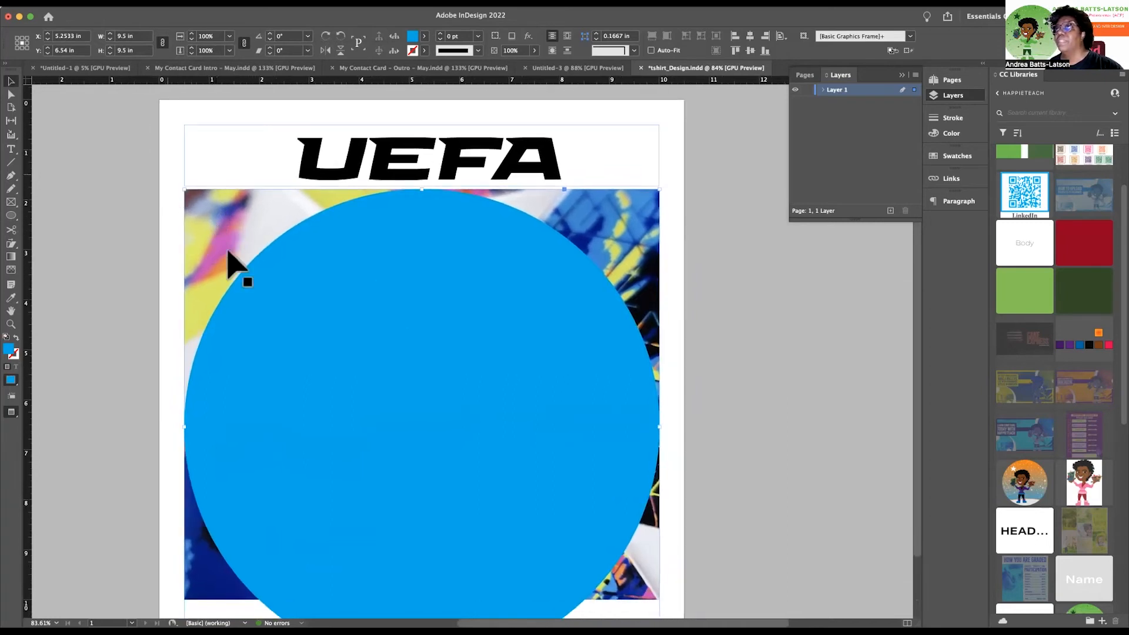
pyautogui.scroll(-3, 253, 276)
pyautogui.hscroll(-1, 253, 276)
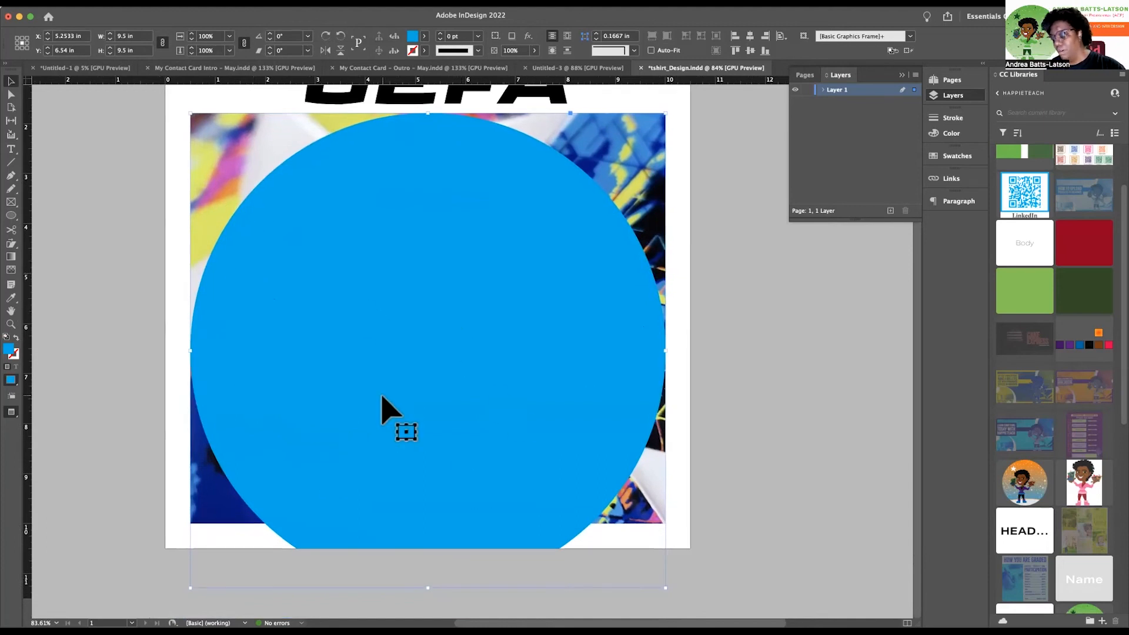
pyautogui.press('w')
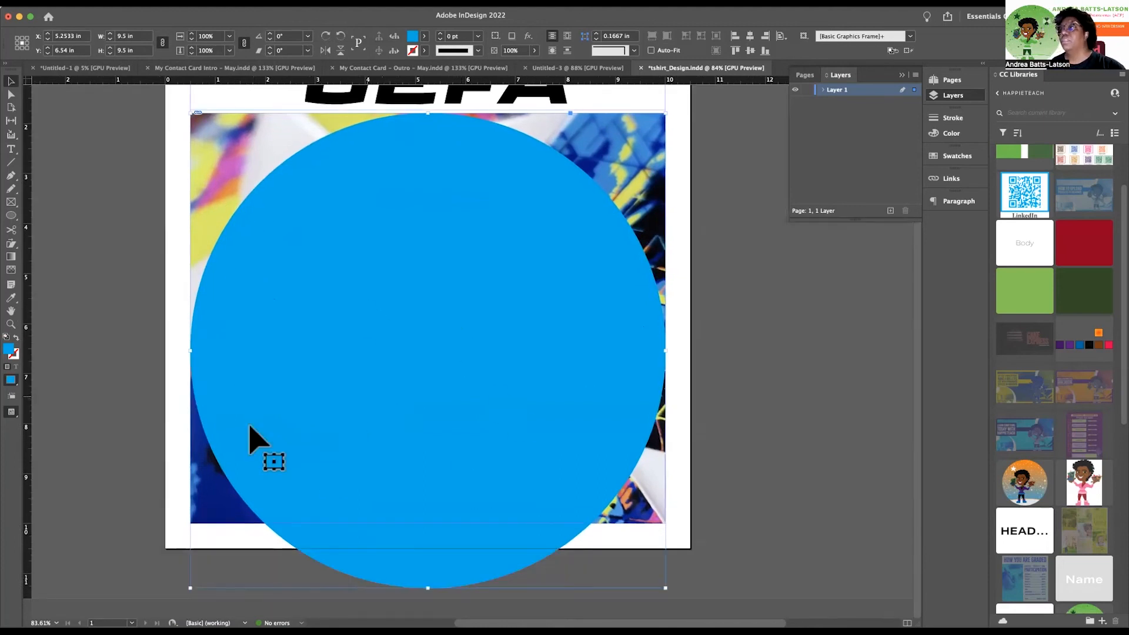
# Resize the cyan circle proportionally to 8.5 by 8.5 in.
pyautogui.click(144, 36)
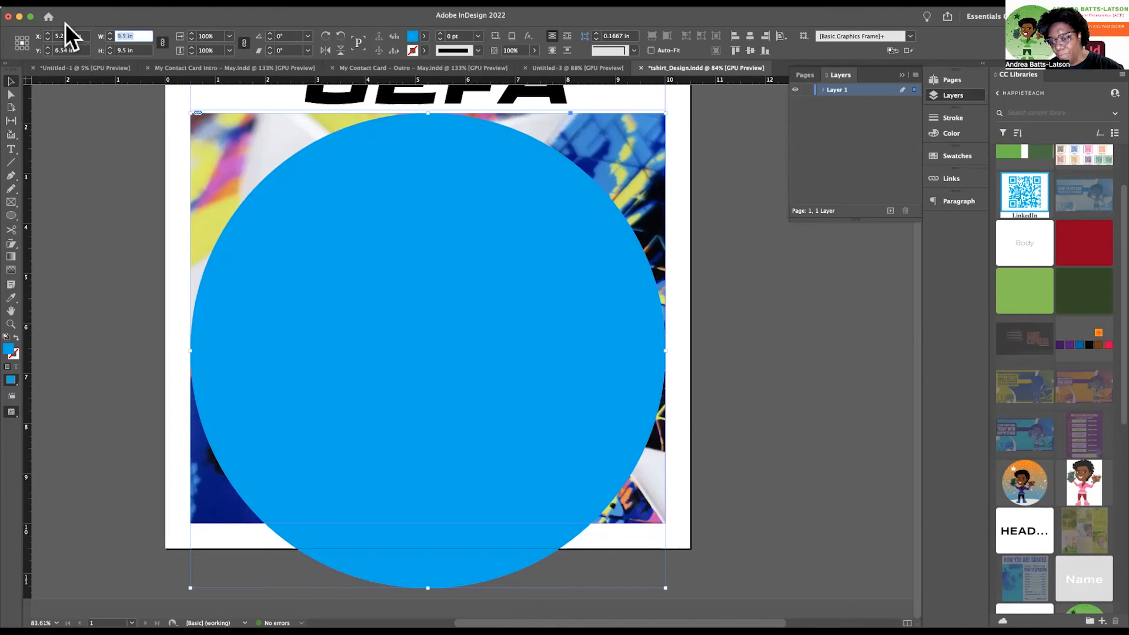
pyautogui.write('8.5')
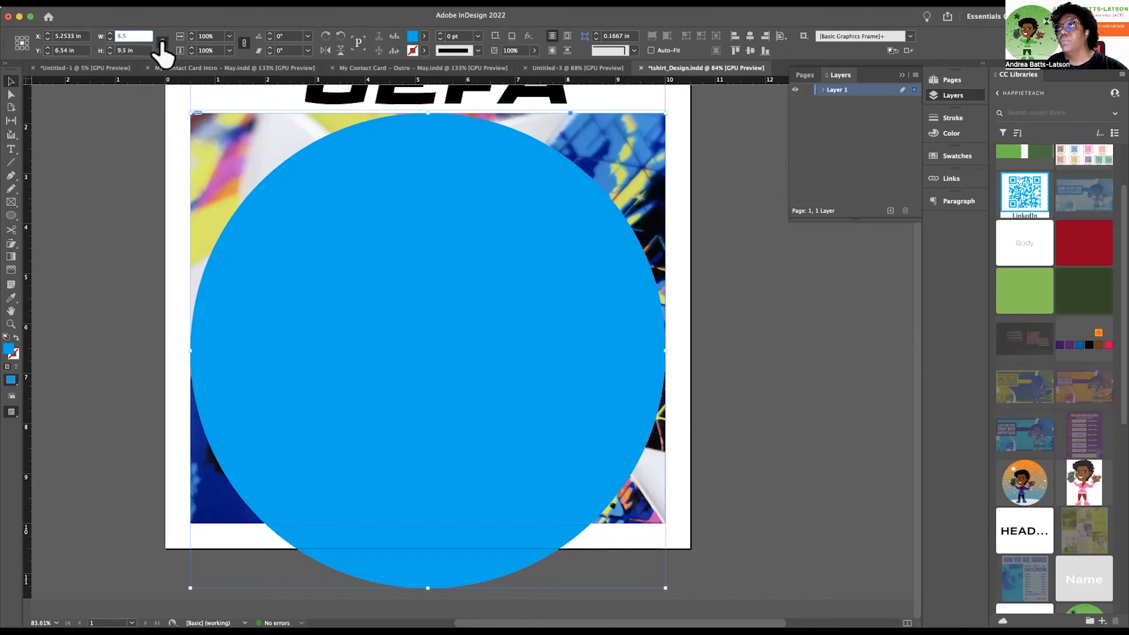
pyautogui.press('Tab')
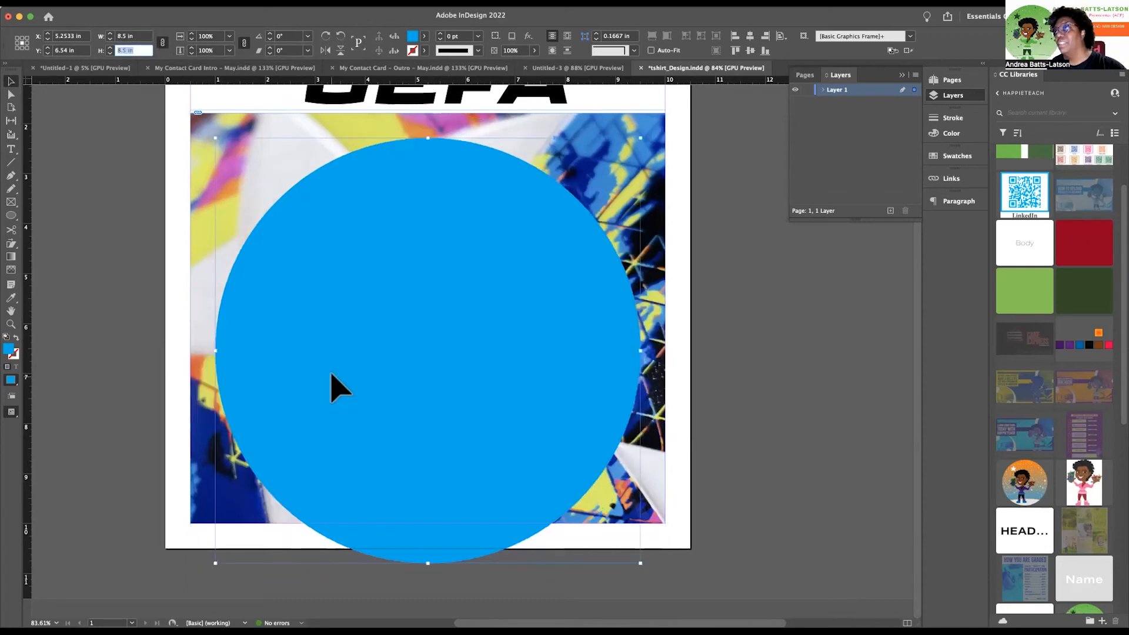
pyautogui.press('Return')
# Move the resized circle up to X 5.25 in, Y 6.0339 in, aligning its top edge with the photo's top edge.
pyautogui.moveTo(330, 377); pyautogui.dragTo(330, 348)
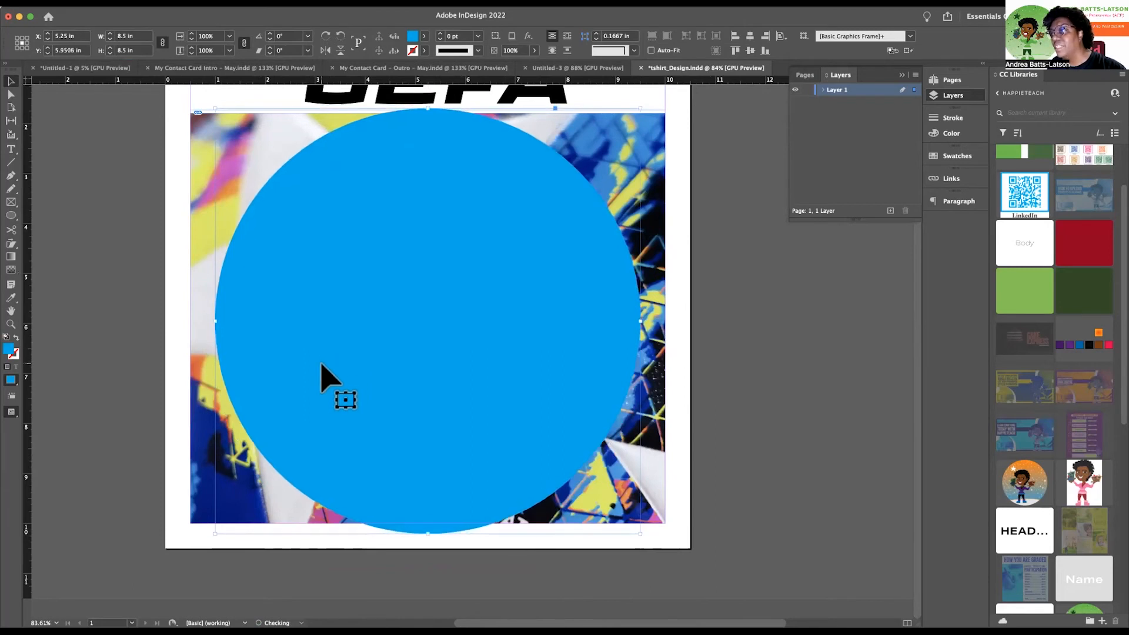
pyautogui.press('Down')
pyautogui.press('Down')
pyautogui.press('Down')
pyautogui.press('Down')
pyautogui.press('Down')
pyautogui.press('Down')
pyautogui.press('Down')
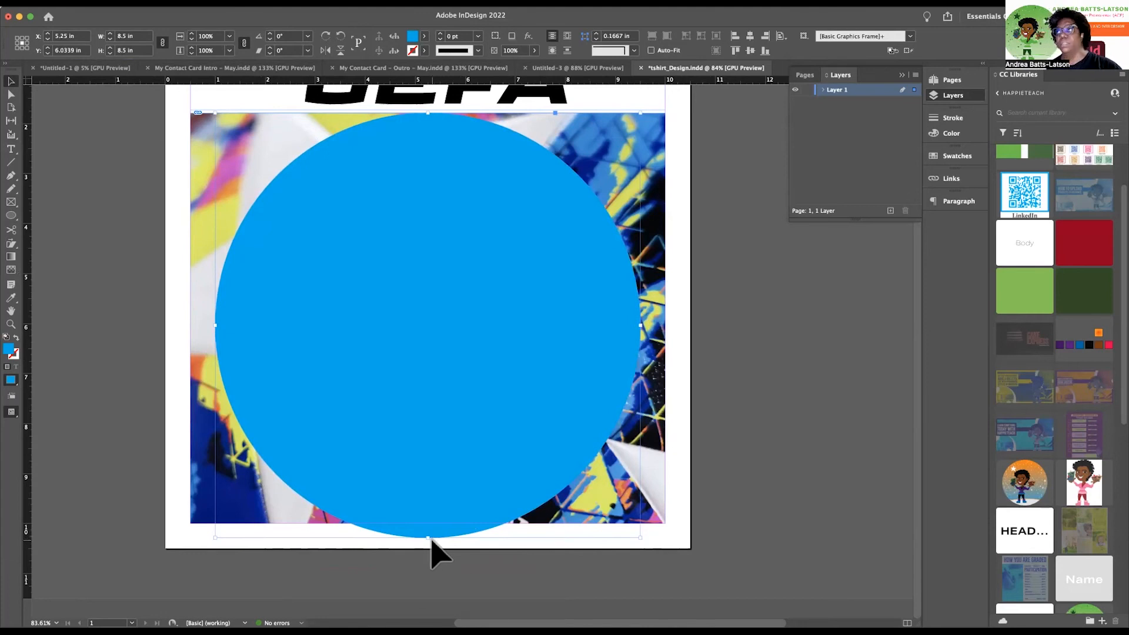
# Preview the page without guides to examine the circle's placement over the photo and below the heading, and reselect the circle.
pyautogui.scroll(2, 436, 553)
pyautogui.hscroll(5, 435, 552)
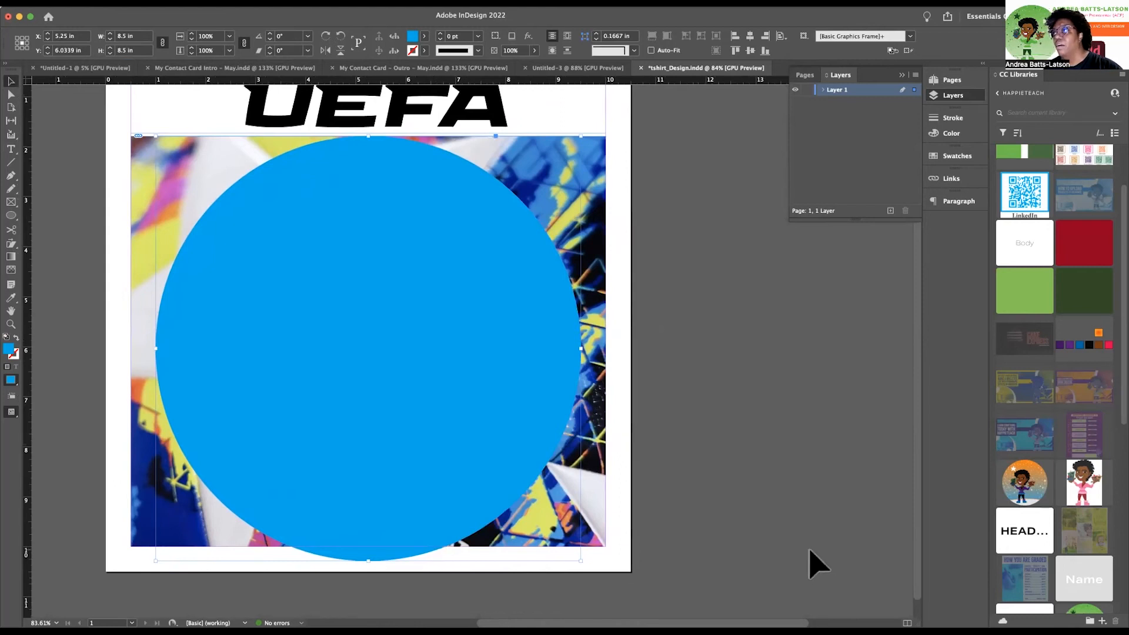
pyautogui.click(763, 550)
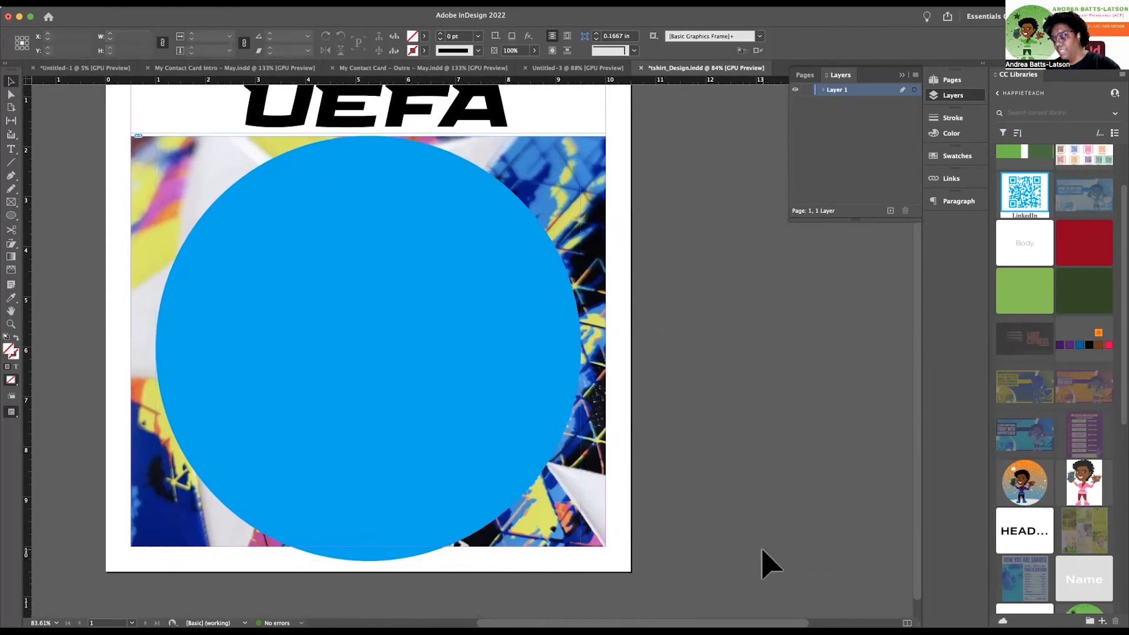
pyautogui.hscroll(-5, 517, 477)
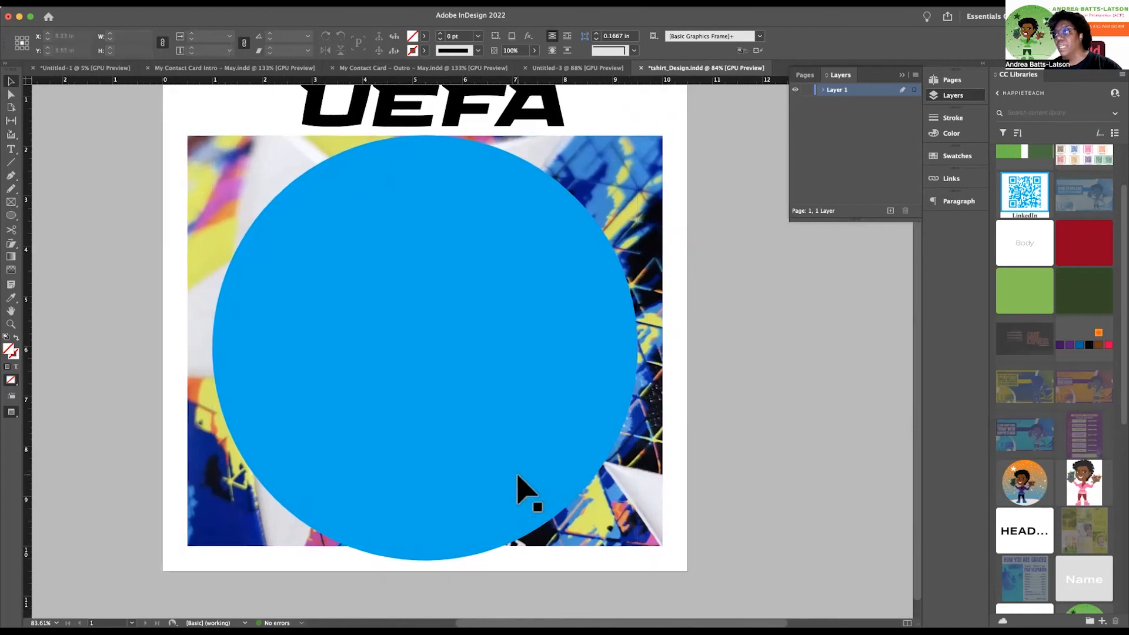
pyautogui.hscroll(-2, 517, 475)
pyautogui.scroll(3, 516, 472)
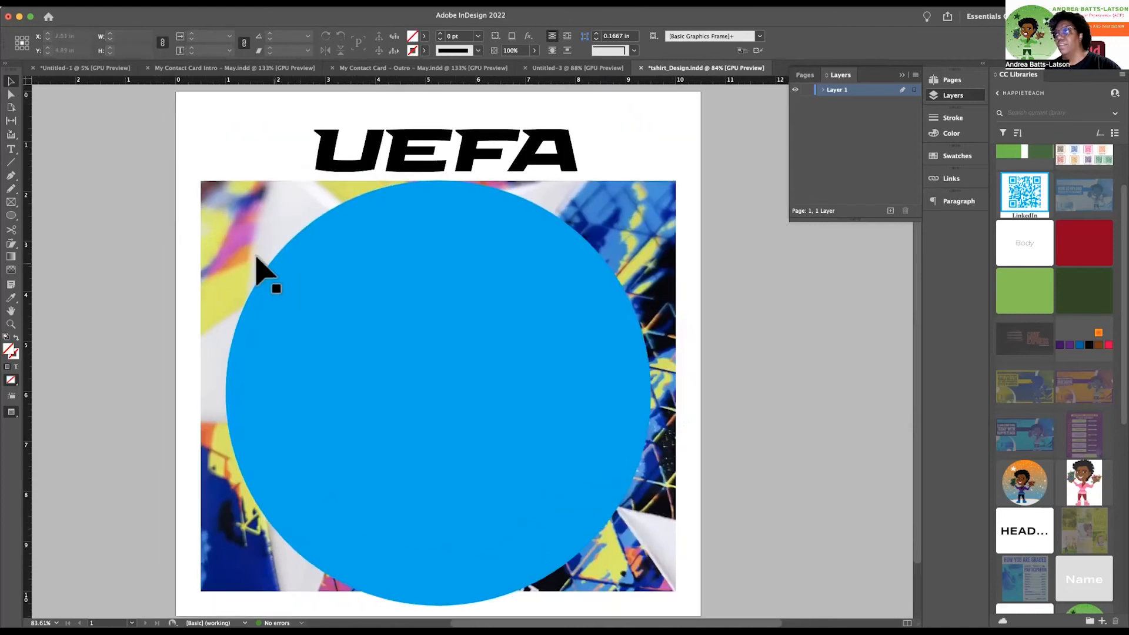
pyautogui.click(420, 353)
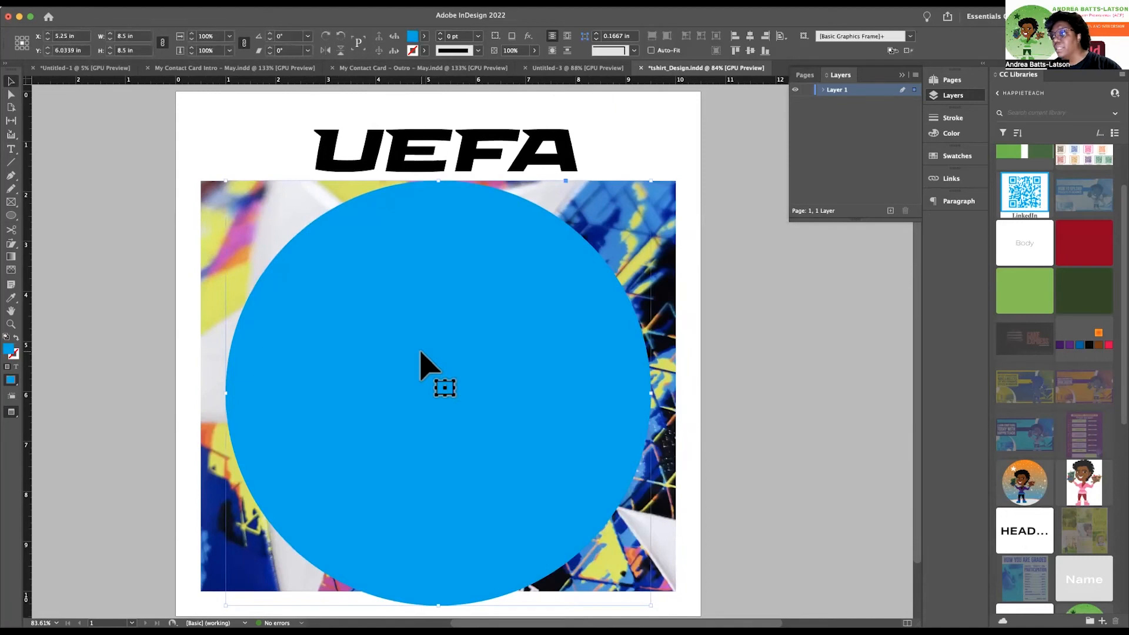
# Nudge the cyan circle down to Y 6.0894 in, just below the photo's top edge.
pyautogui.press('Down')
pyautogui.press('Down')
pyautogui.press('Down')
pyautogui.press('Down')
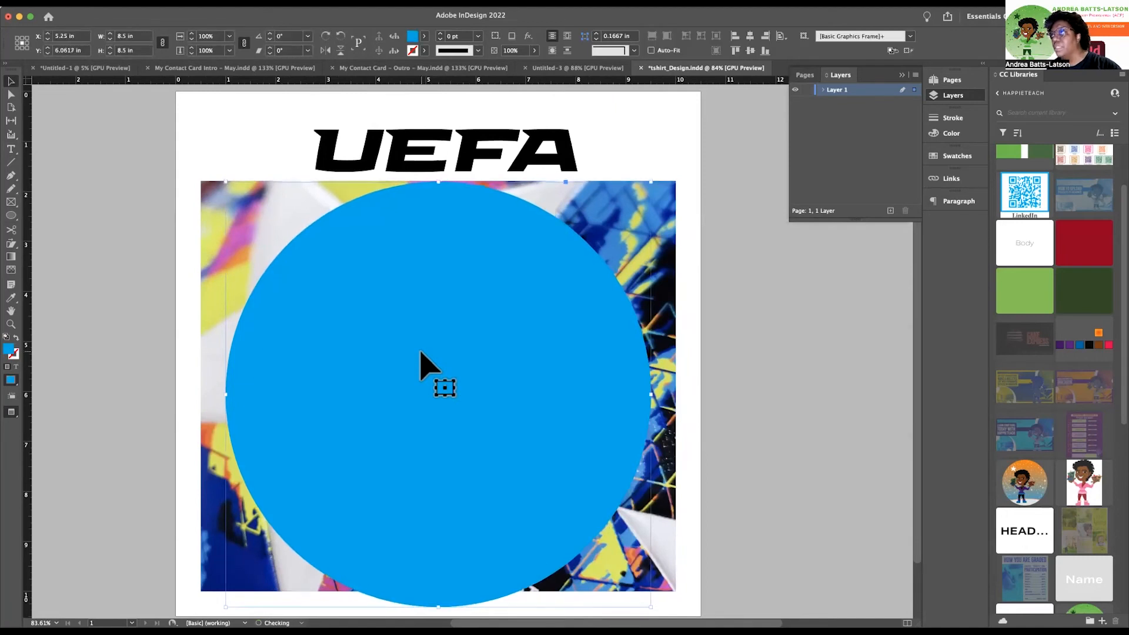
pyautogui.scroll(-3, 420, 353)
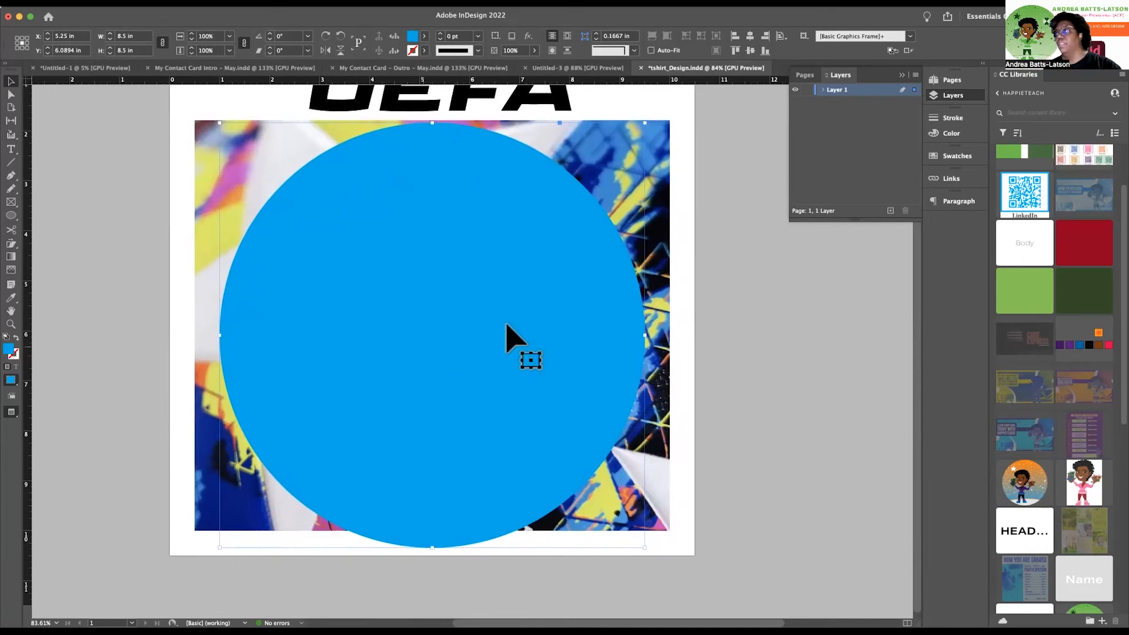
# Turn on Auto-Fit for the ball photo and enlarge it proportionally from its center to about 10.72 by 9.2643 in.
pyautogui.click(658, 171)
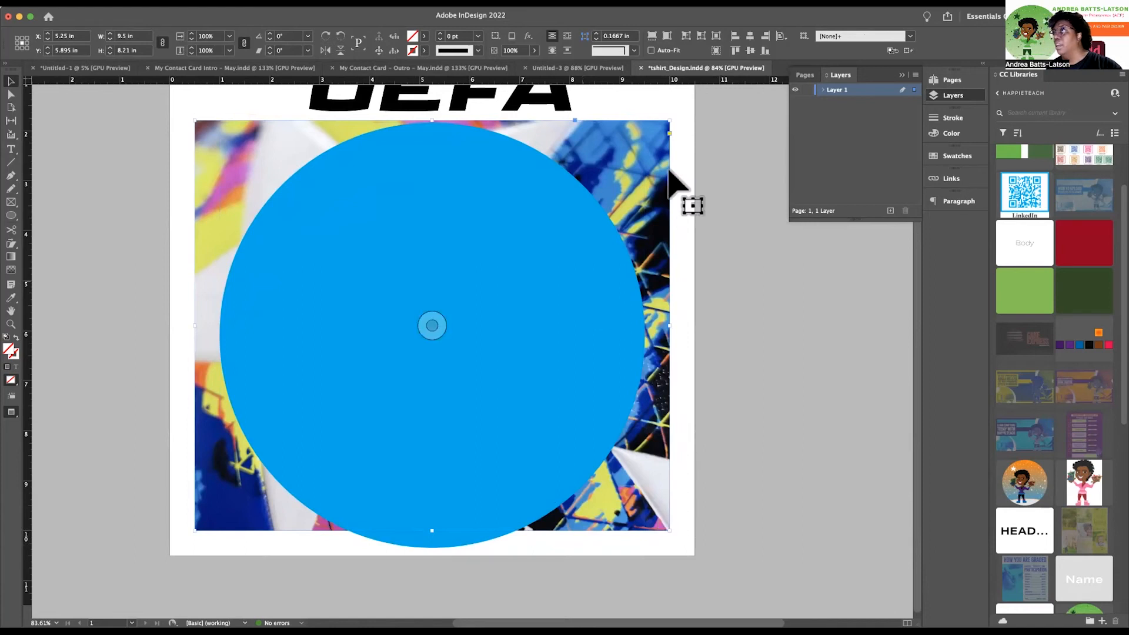
pyautogui.click(651, 50)
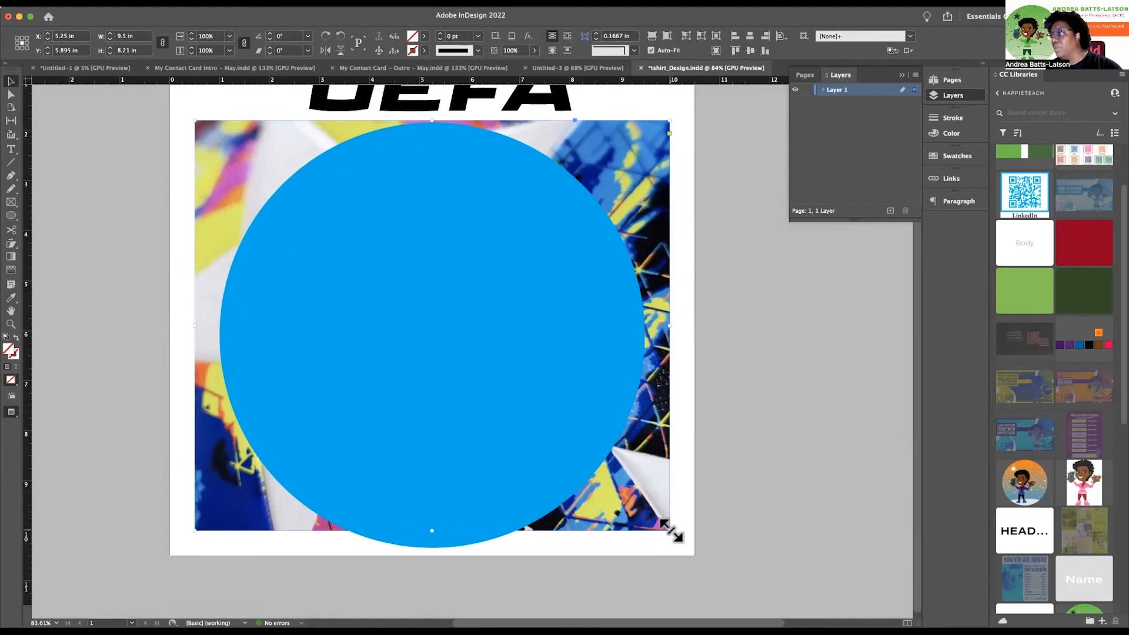
pyautogui.moveTo(671, 532); pyautogui.dragTo(698, 549)
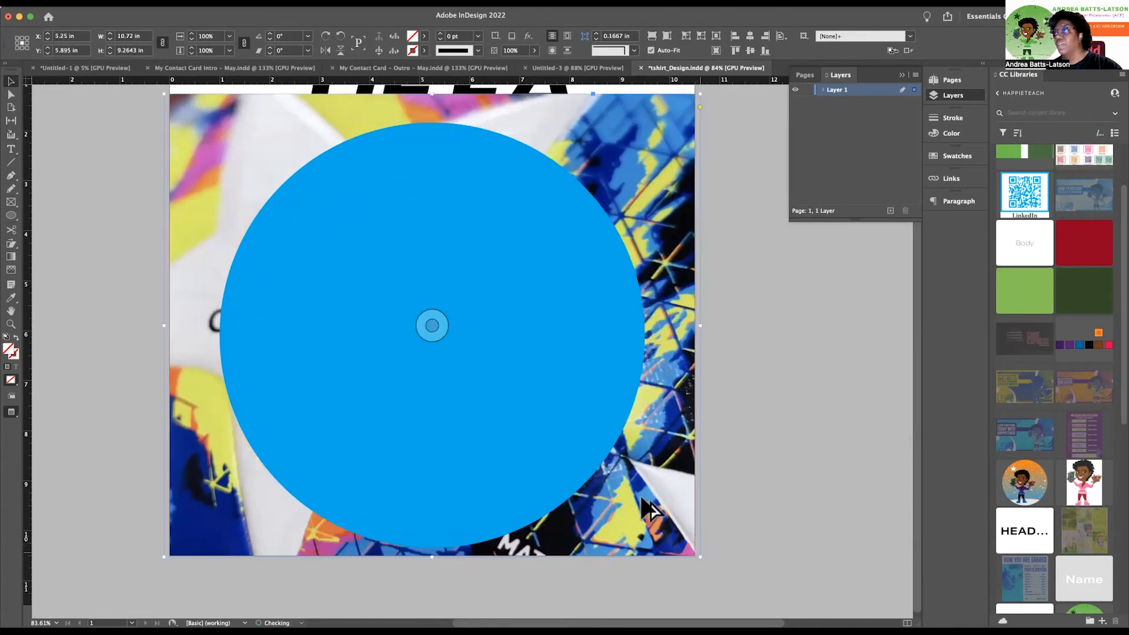
pyautogui.scroll(3, 582, 464)
pyautogui.scroll(-3, 589, 476)
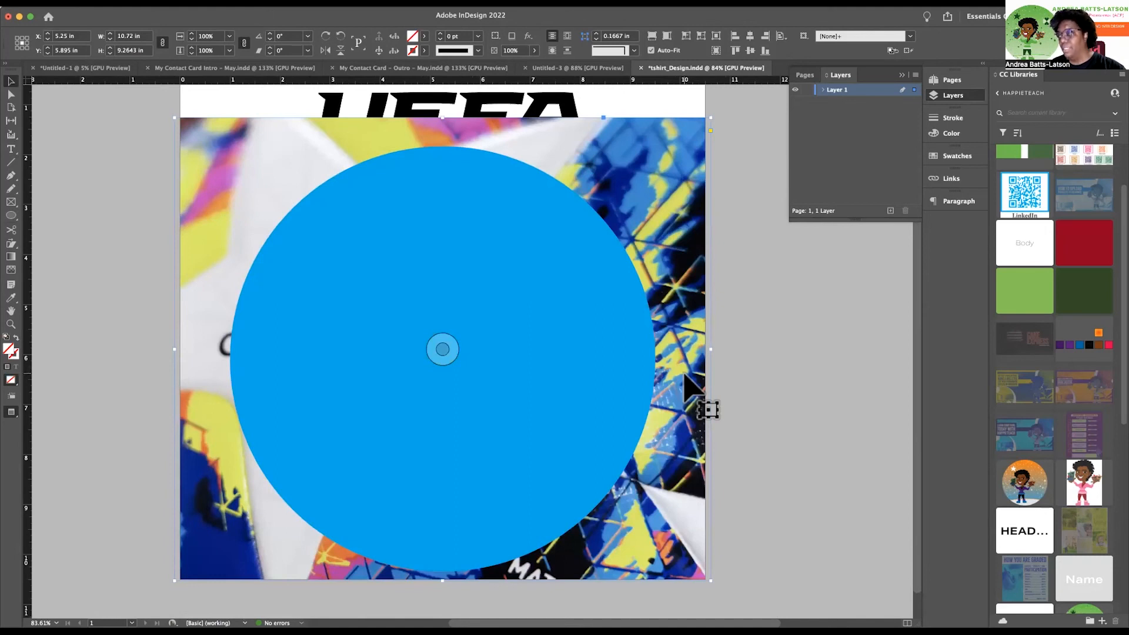
# Cut the enlarged ball photo from the page and select the cyan circle.
pyautogui.press('Delete')
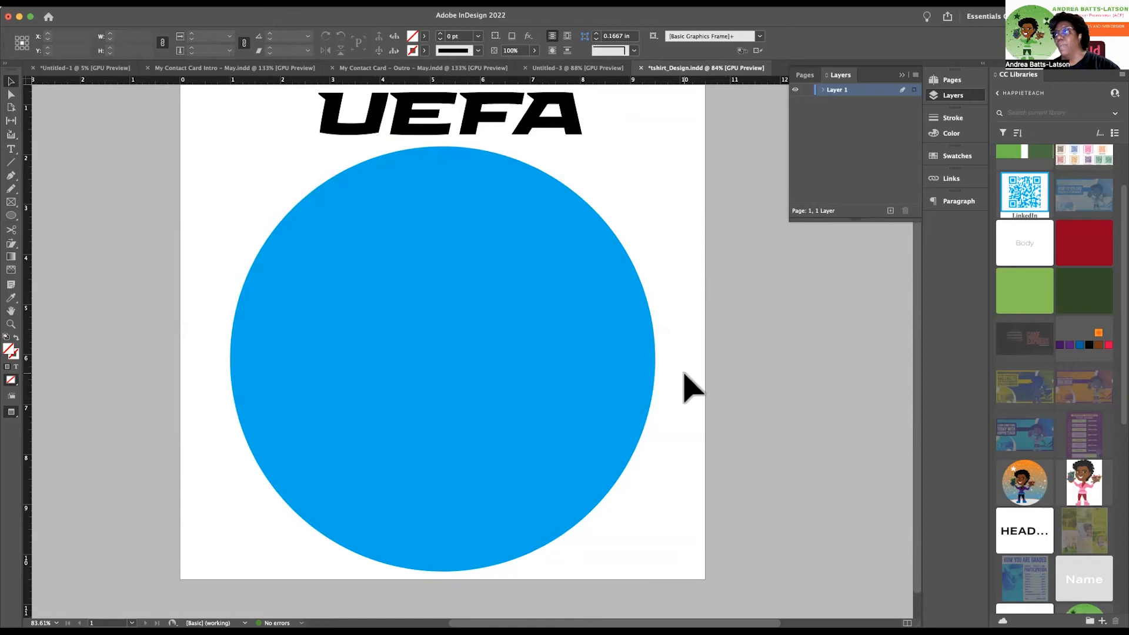
pyautogui.click(464, 210)
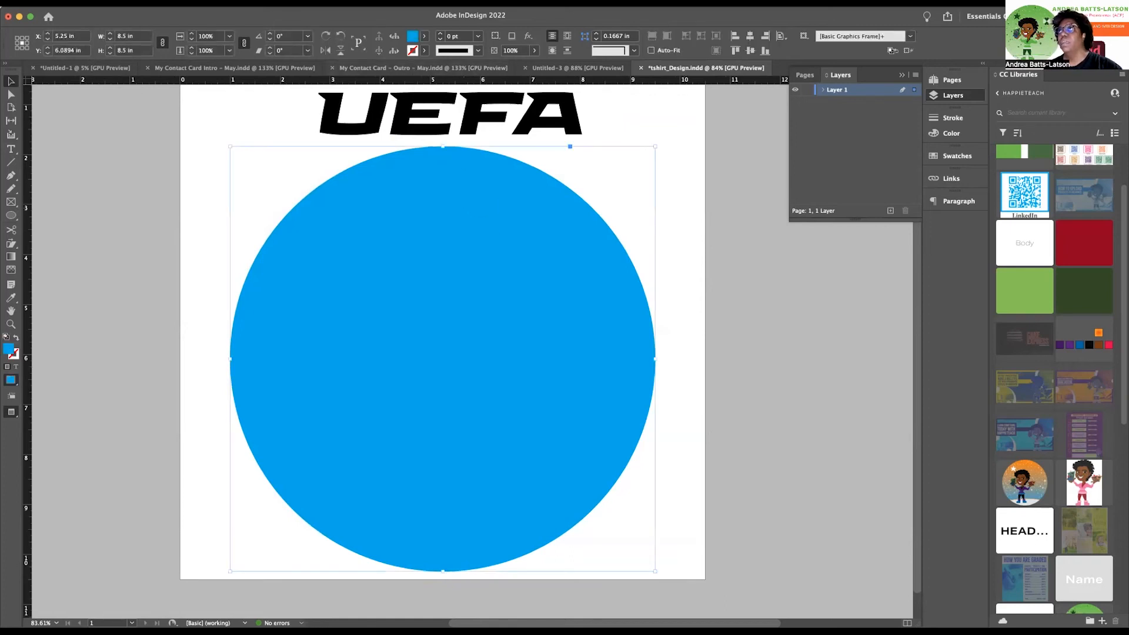
# Try pasting the cut photo in place over the circle, and undo the paste.
pyautogui.click(102, 3)
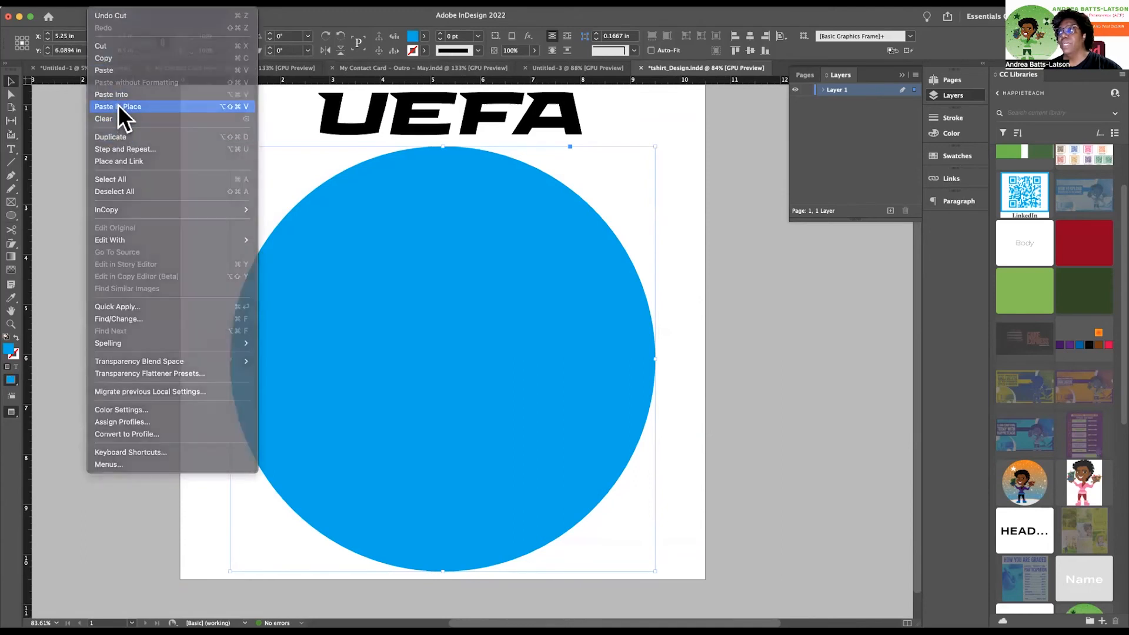
pyautogui.click(119, 107)
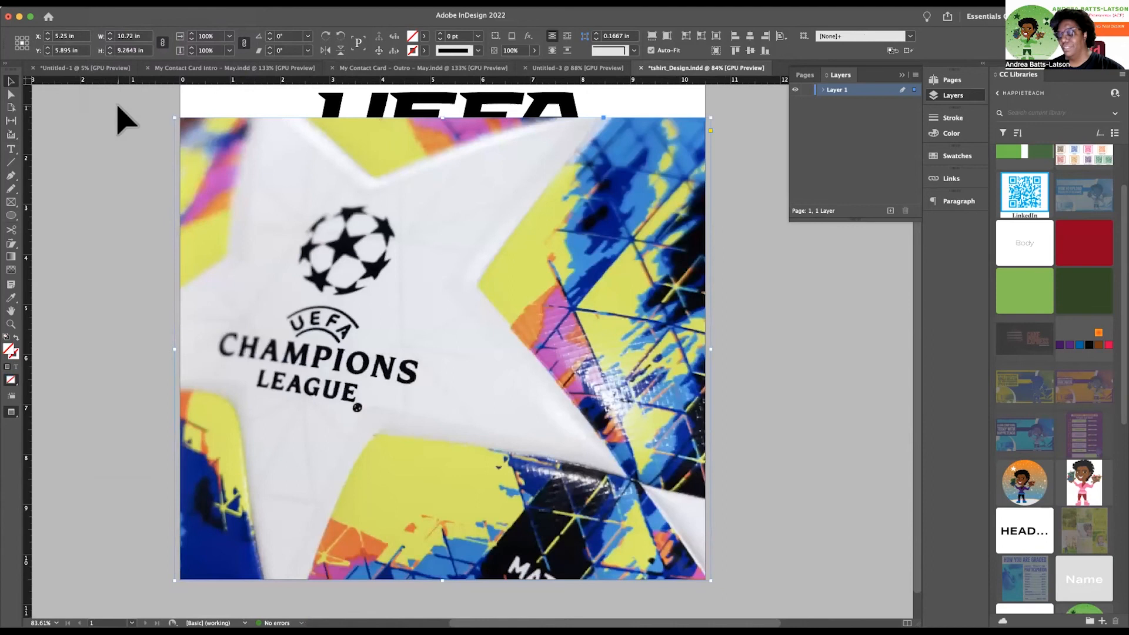
pyautogui.press('super+z')
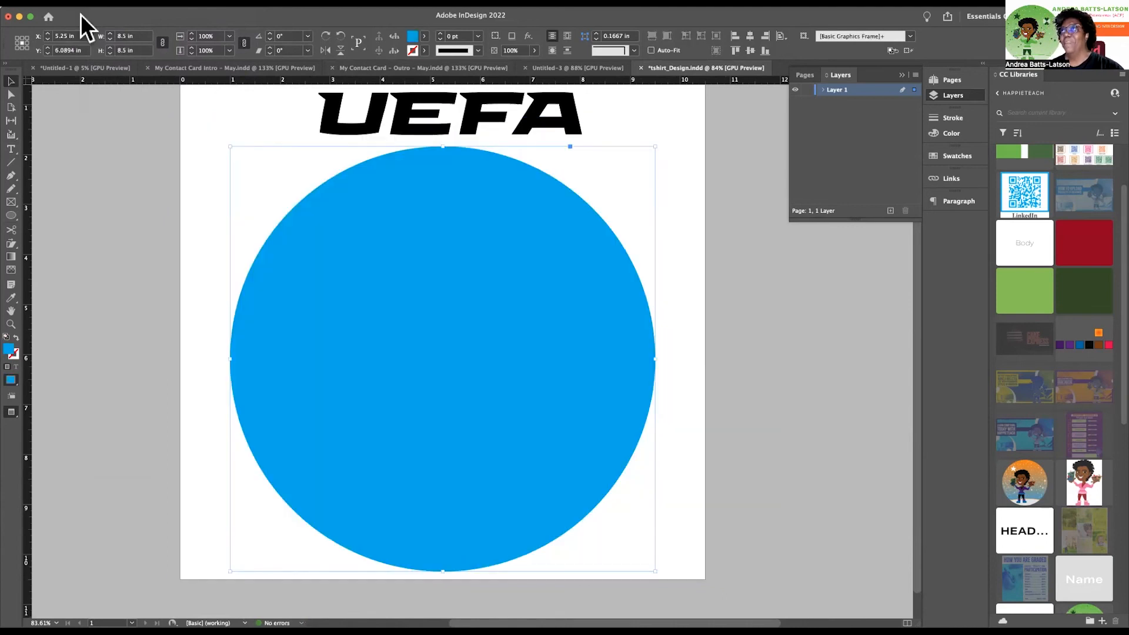
# Paste the cut ball photo into the selected circle, and deselect it to review the whole design.
pyautogui.click(96, 2)
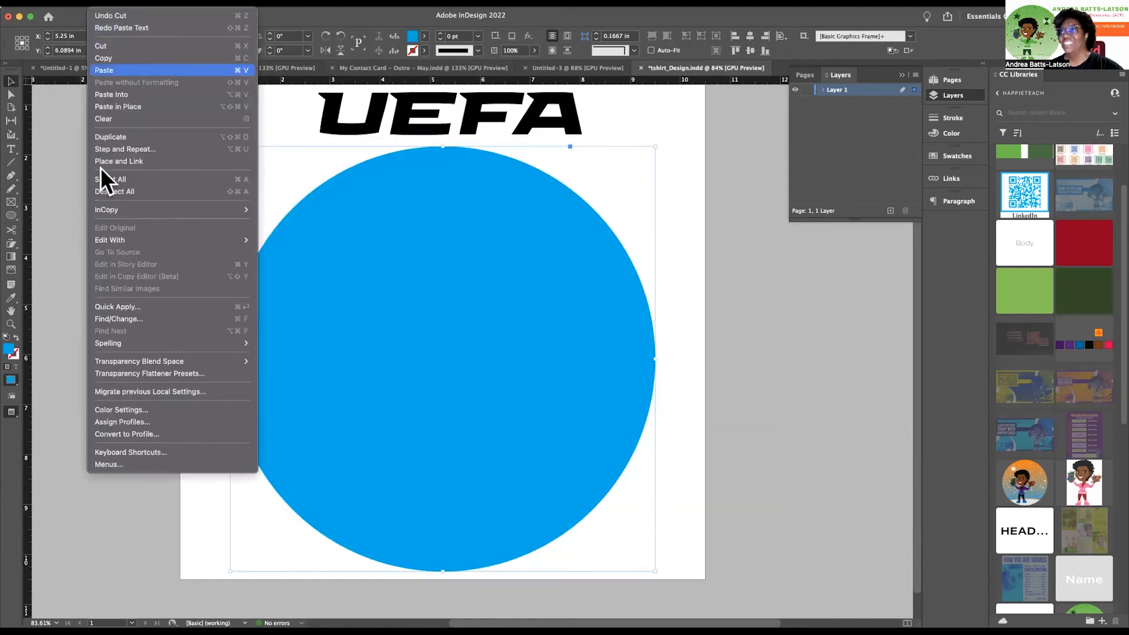
pyautogui.click(111, 94)
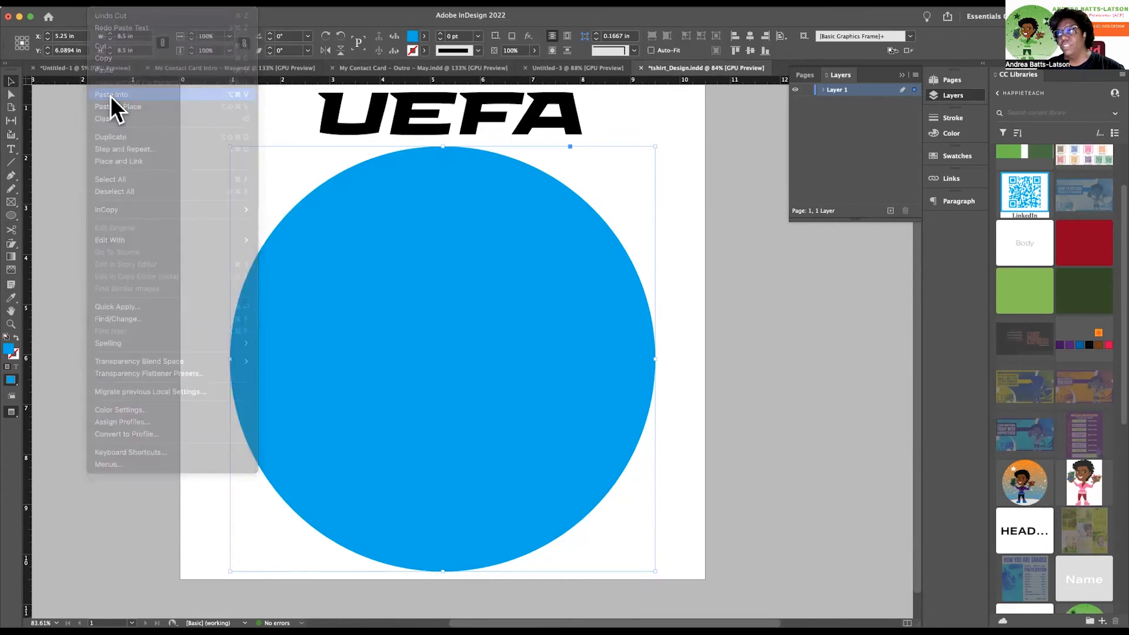
pyautogui.click(159, 272)
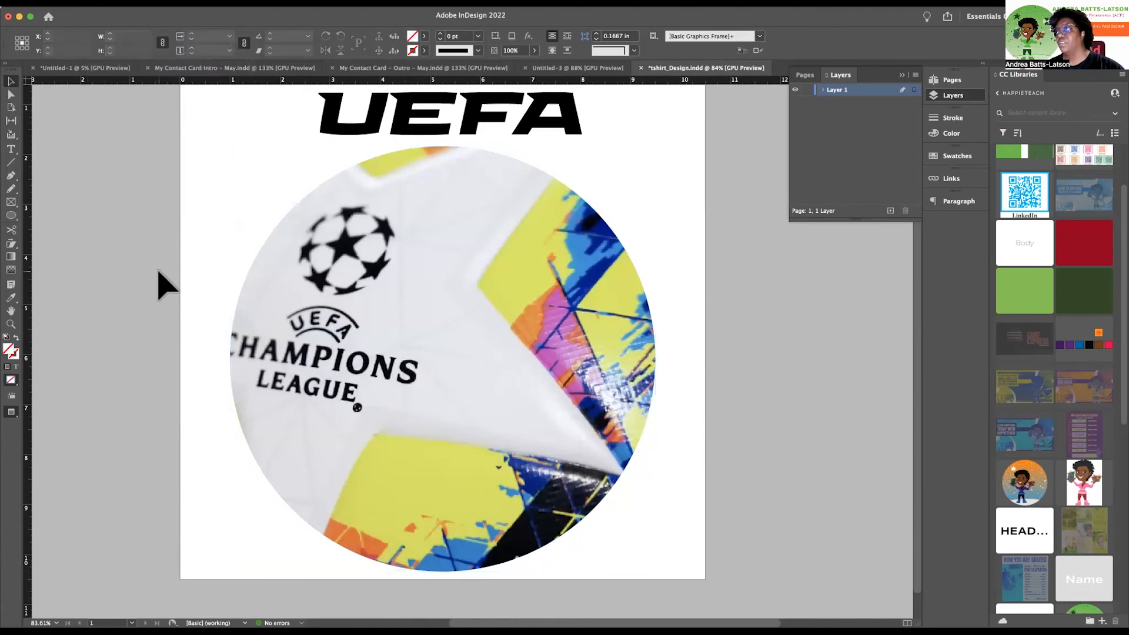
pyautogui.scroll(2, 158, 272)
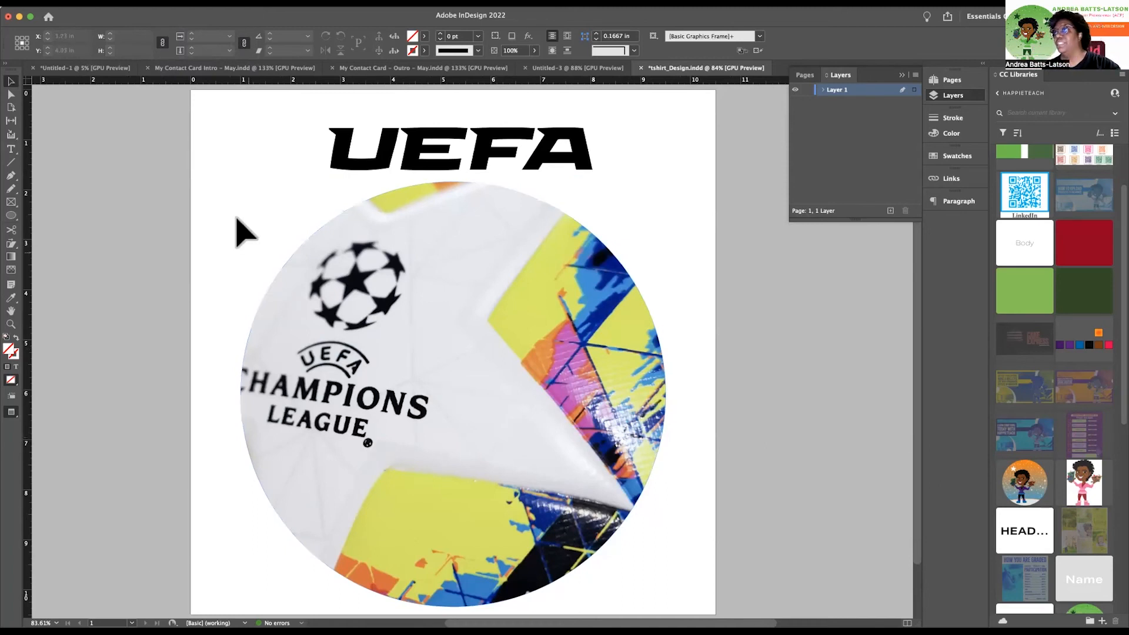
pyautogui.hscroll(3, 237, 218)
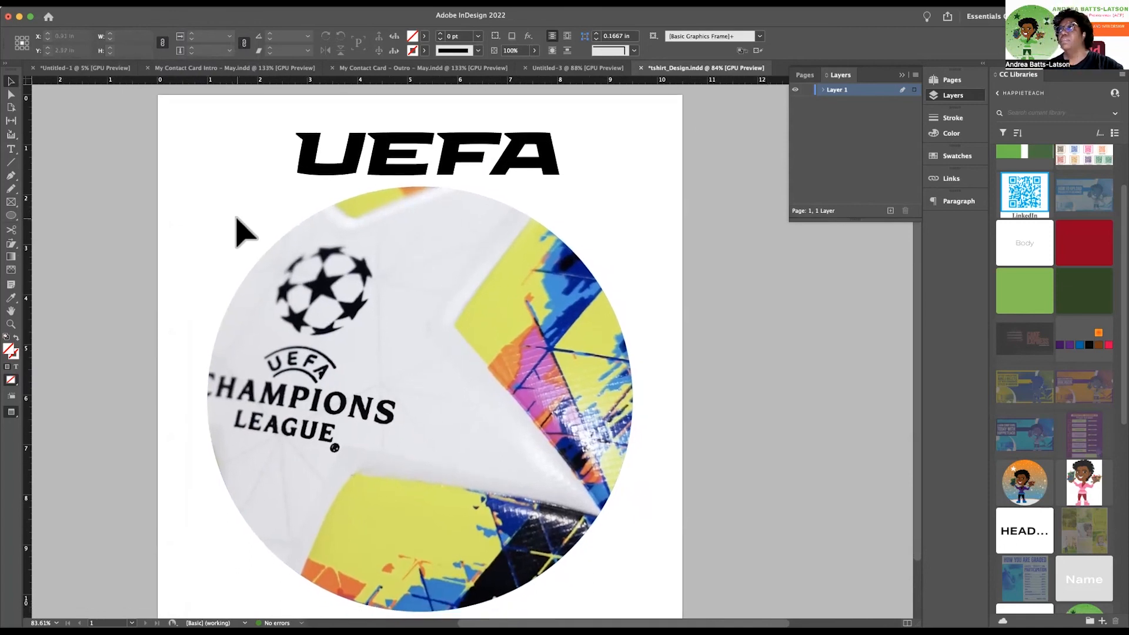
# Export all pages as a PNG named tshirt_Design at maximum quality, 300 ppi, RGB, with a transparent background.
pyautogui.click(76, 3)
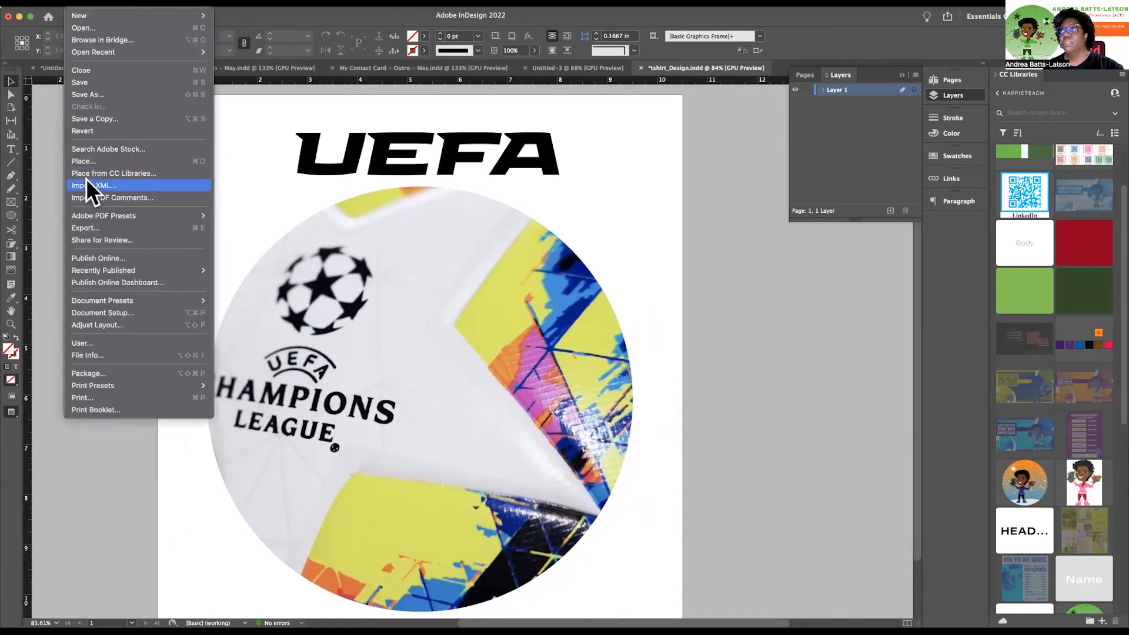
pyautogui.click(93, 227)
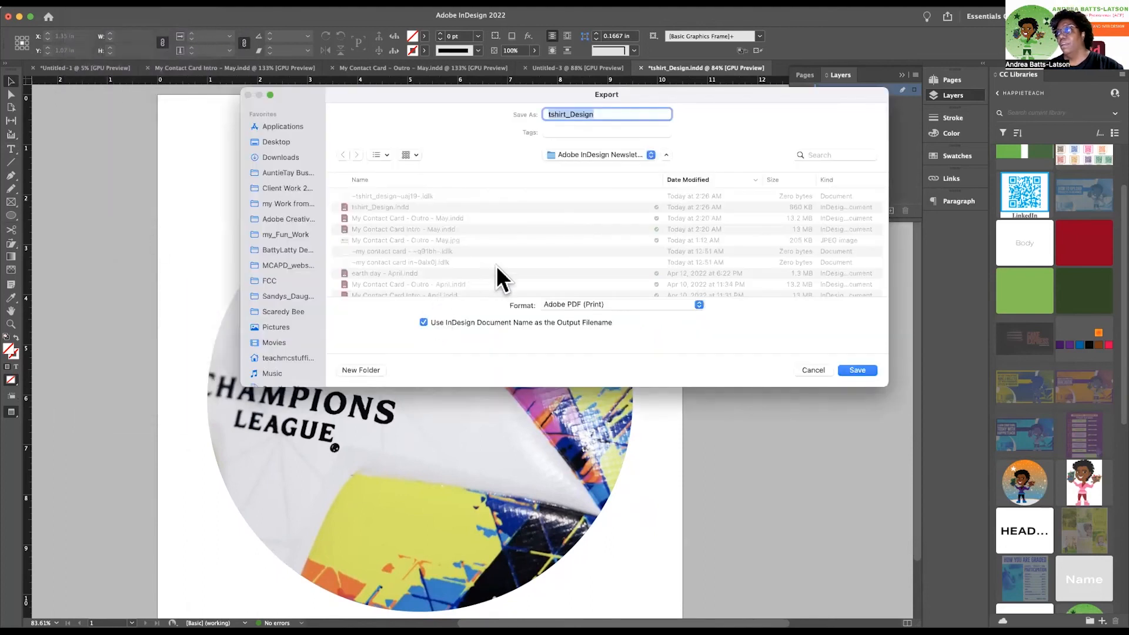
pyautogui.click(618, 305)
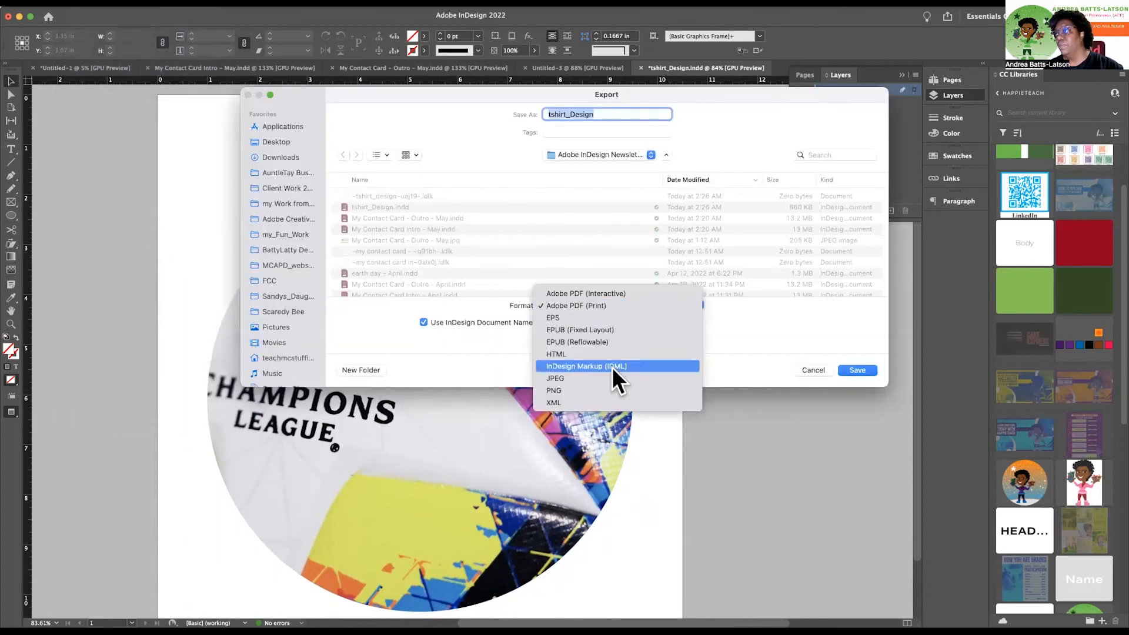
pyautogui.click(612, 390)
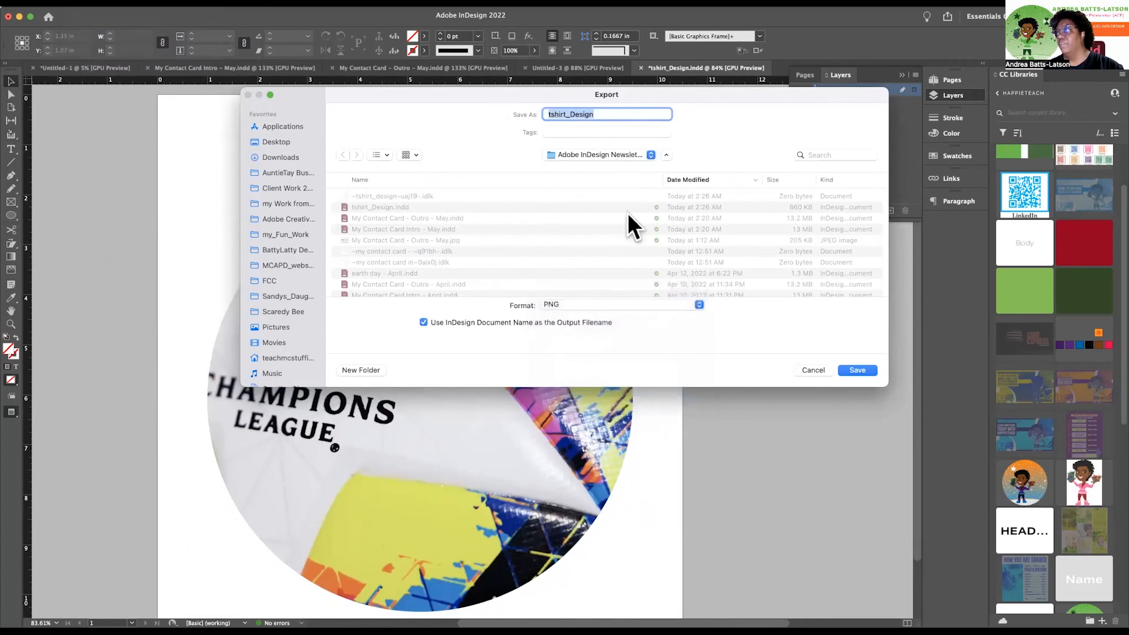
pyautogui.click(857, 371)
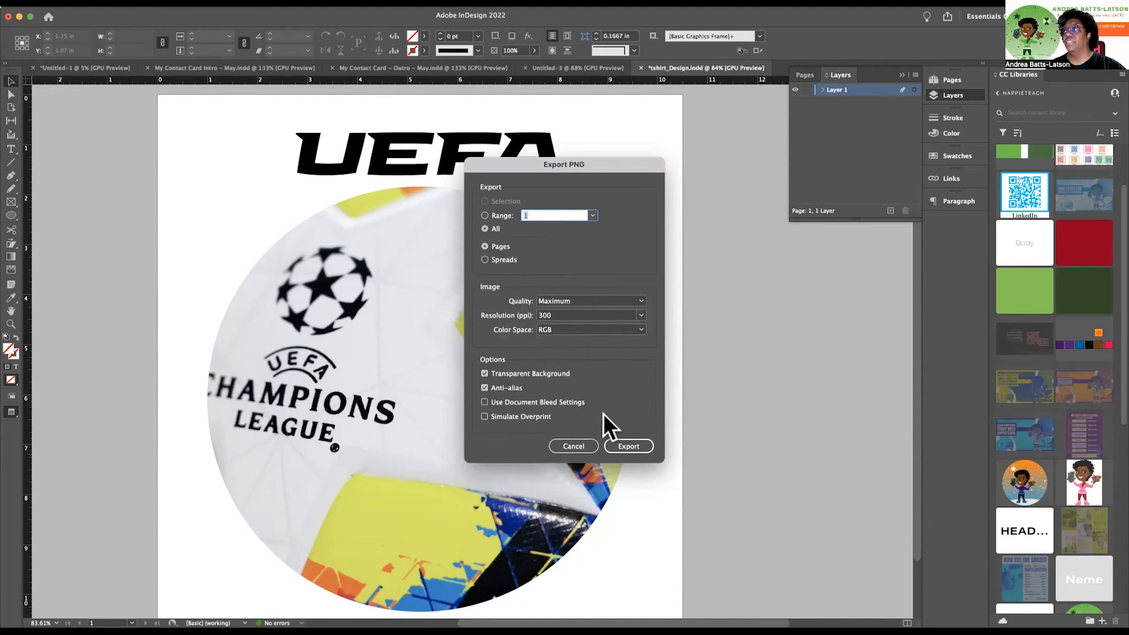
pyautogui.click(607, 444)
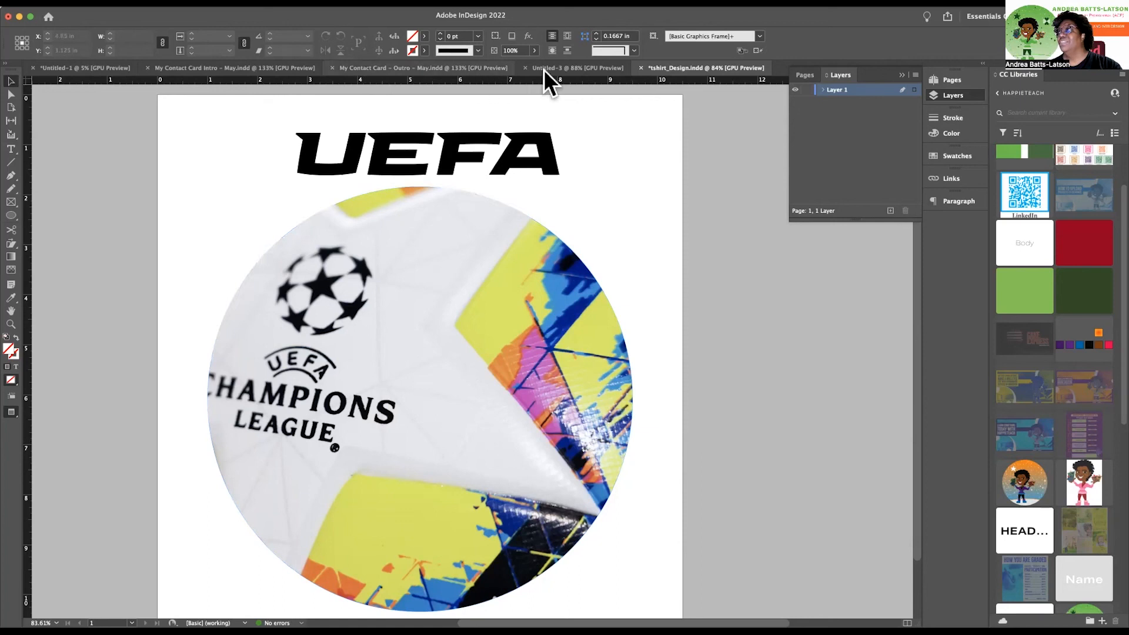
# Switch to the My Contact Card – Outro – May.indd document and show it in full-screen presentation mode.
pyautogui.click(435, 68)
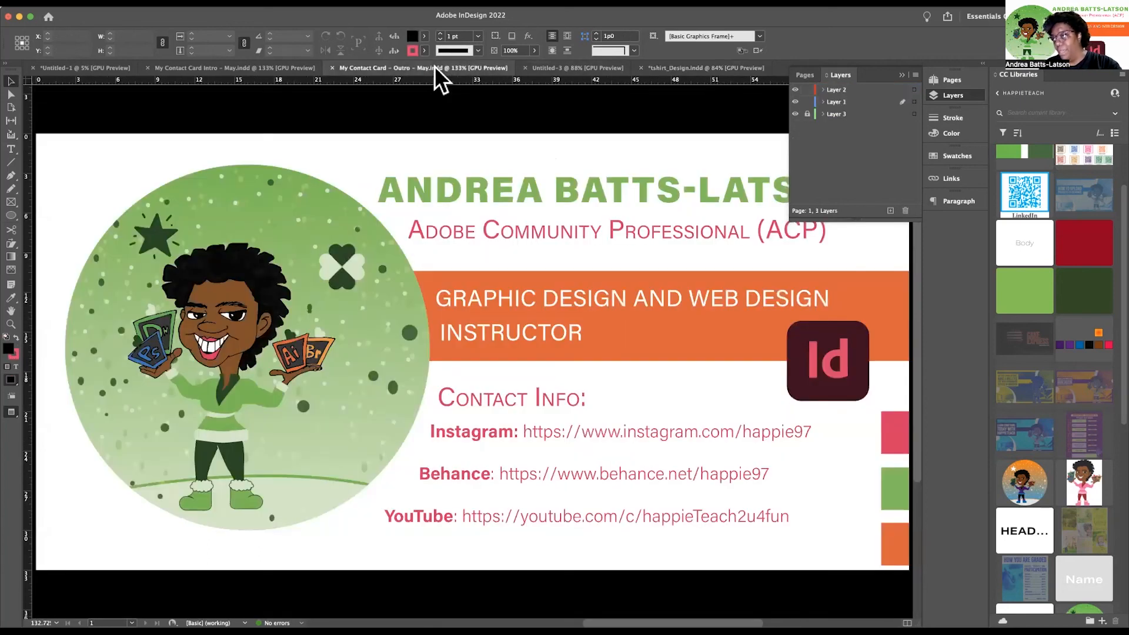
pyautogui.hotkey('shift', 'w')
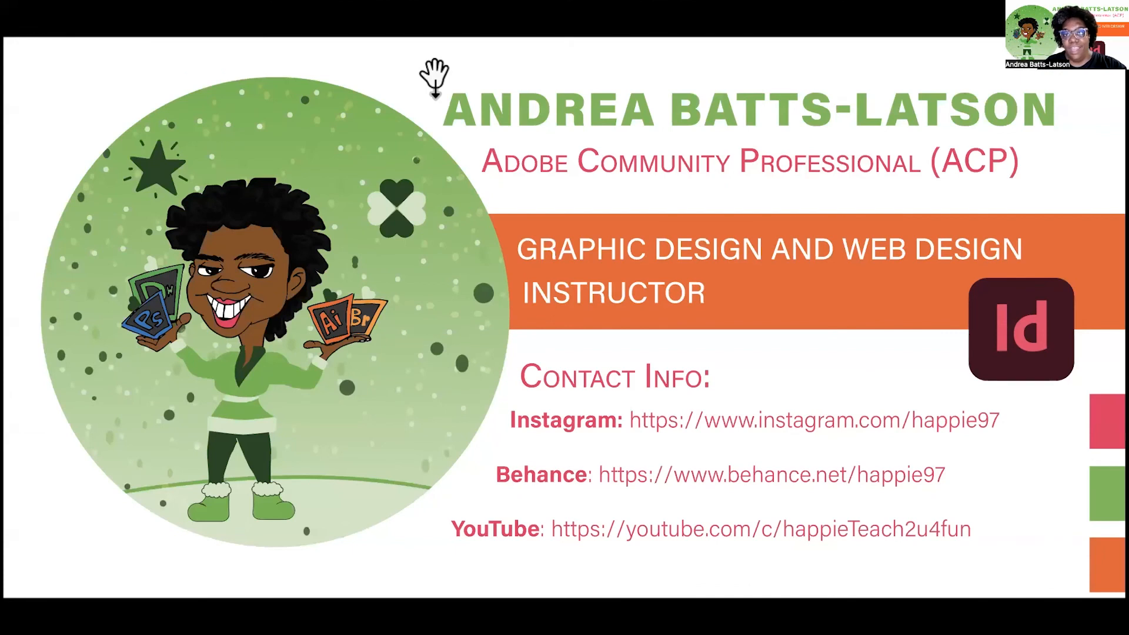